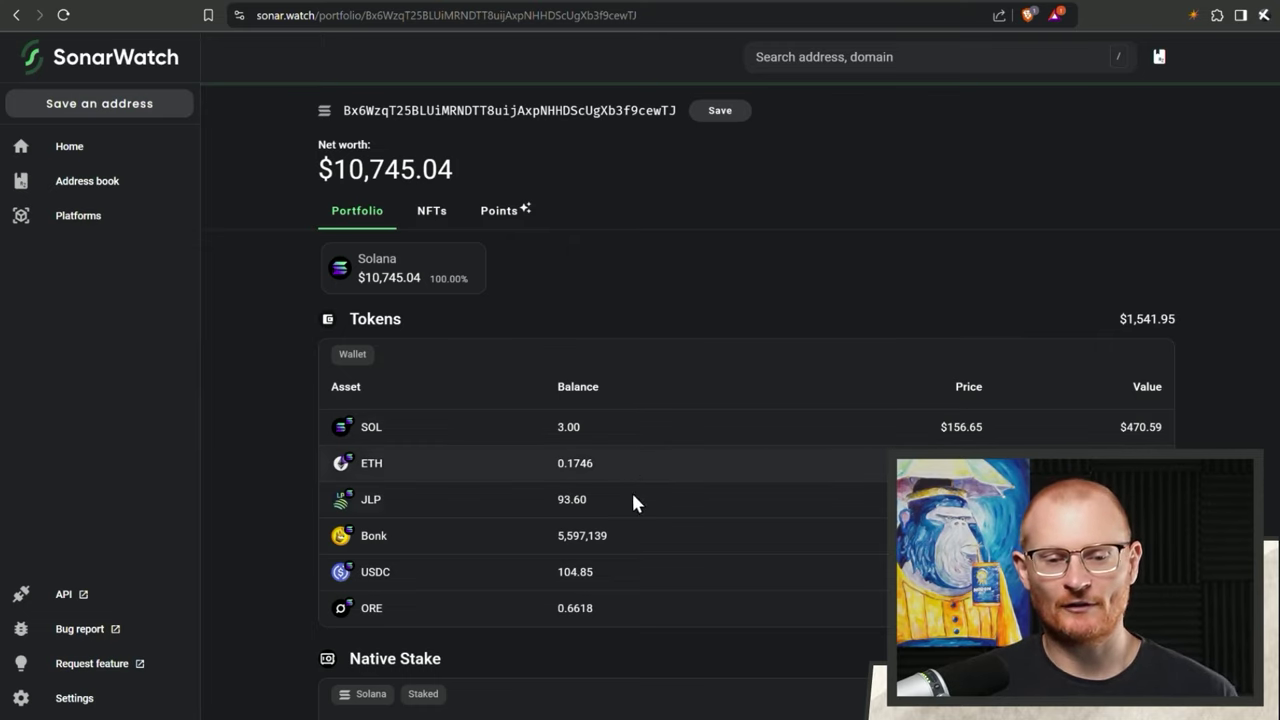
- Review the wallet's portfolio: tokens, native stake, and the LuLo, Jupiter Exchange and Meteora positions
scroll(624, 509, "down", 1)
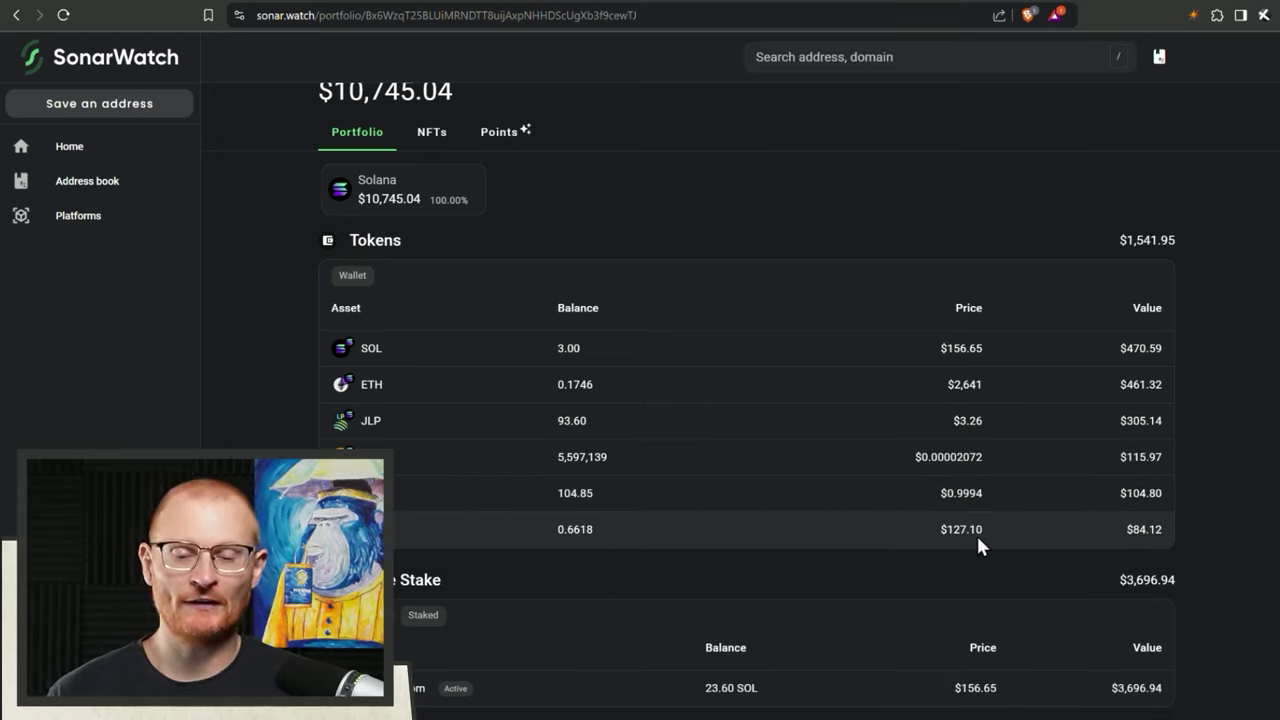
scroll(976, 543, "down", 3)
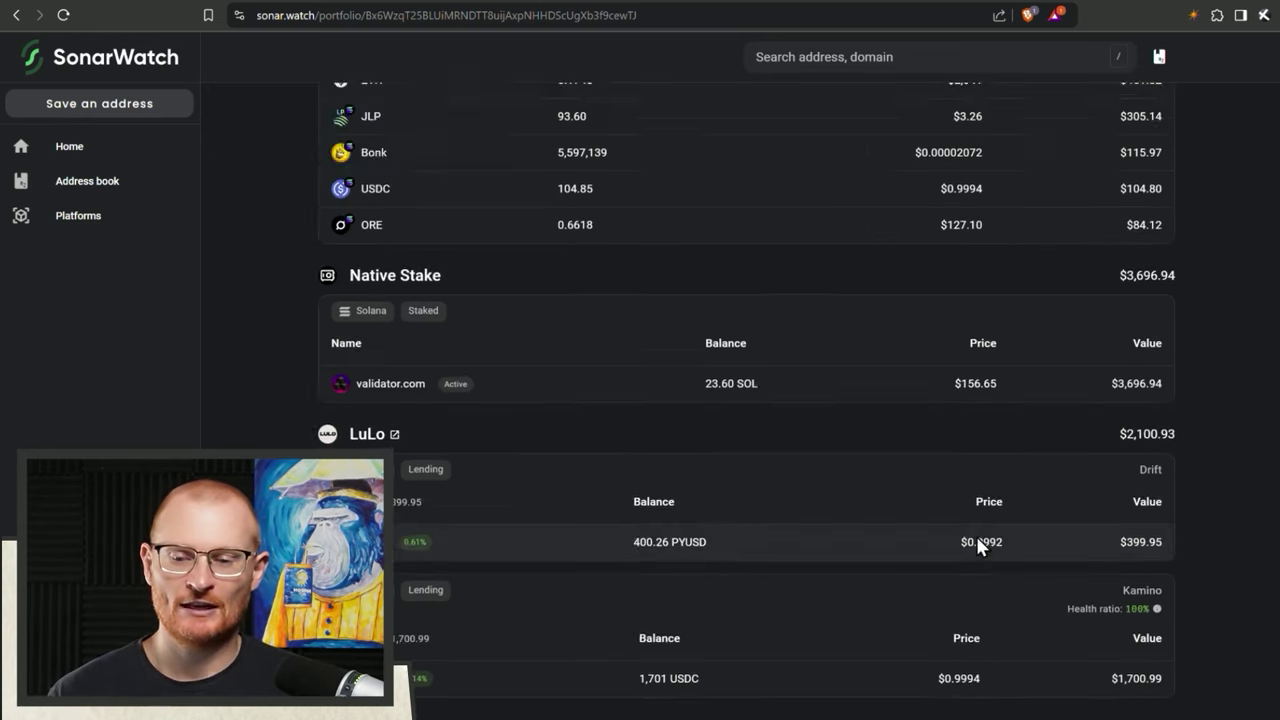
scroll(976, 540, "down", 4)
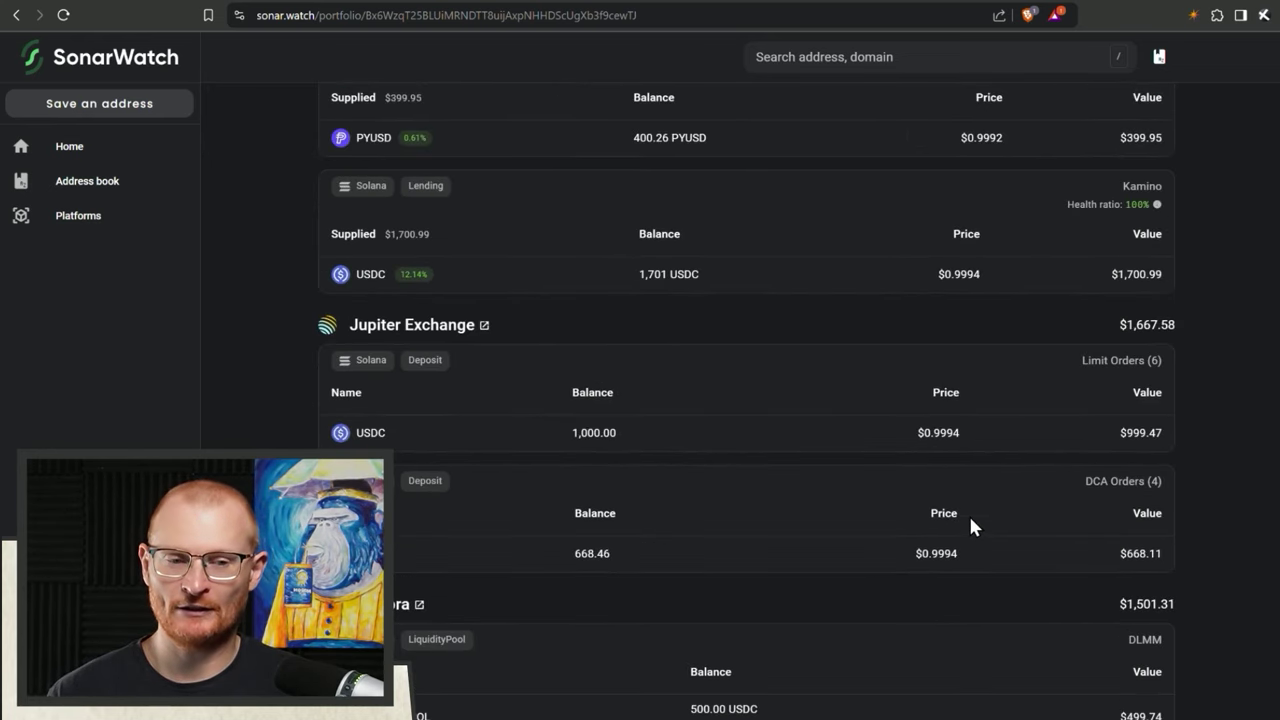
scroll(968, 520, "down", 5)
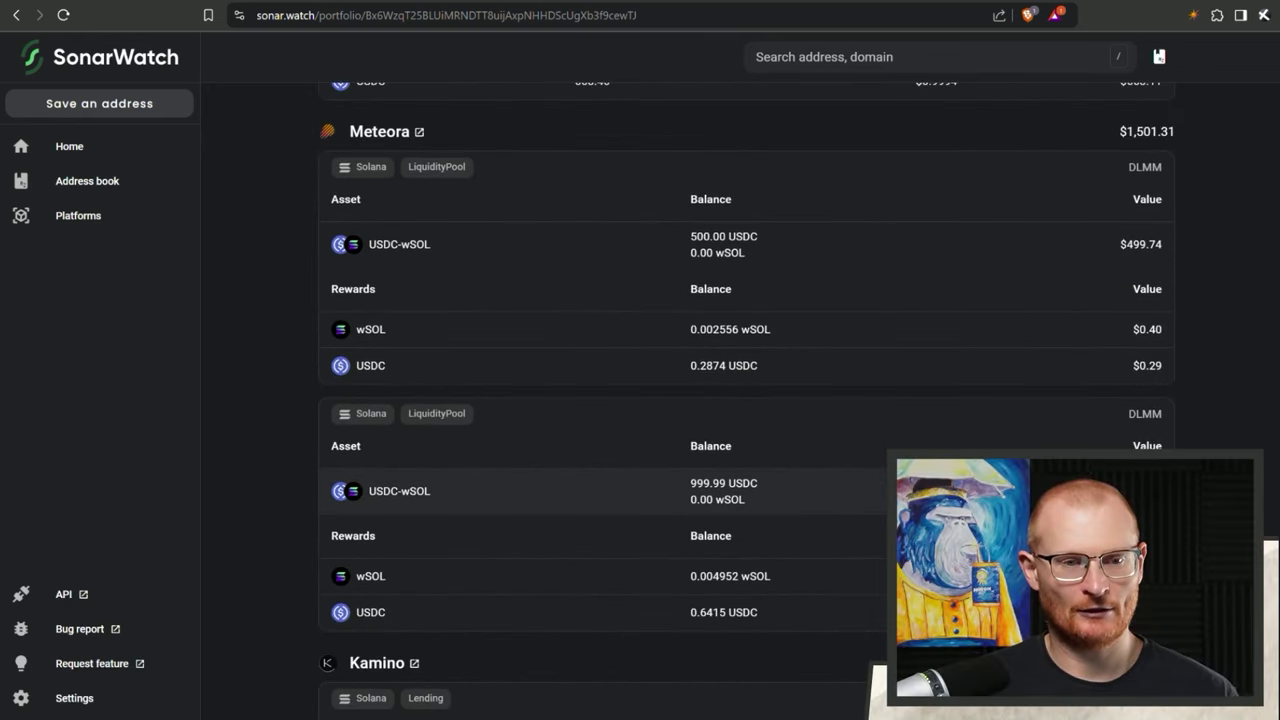
scroll(968, 520, "up", 3)
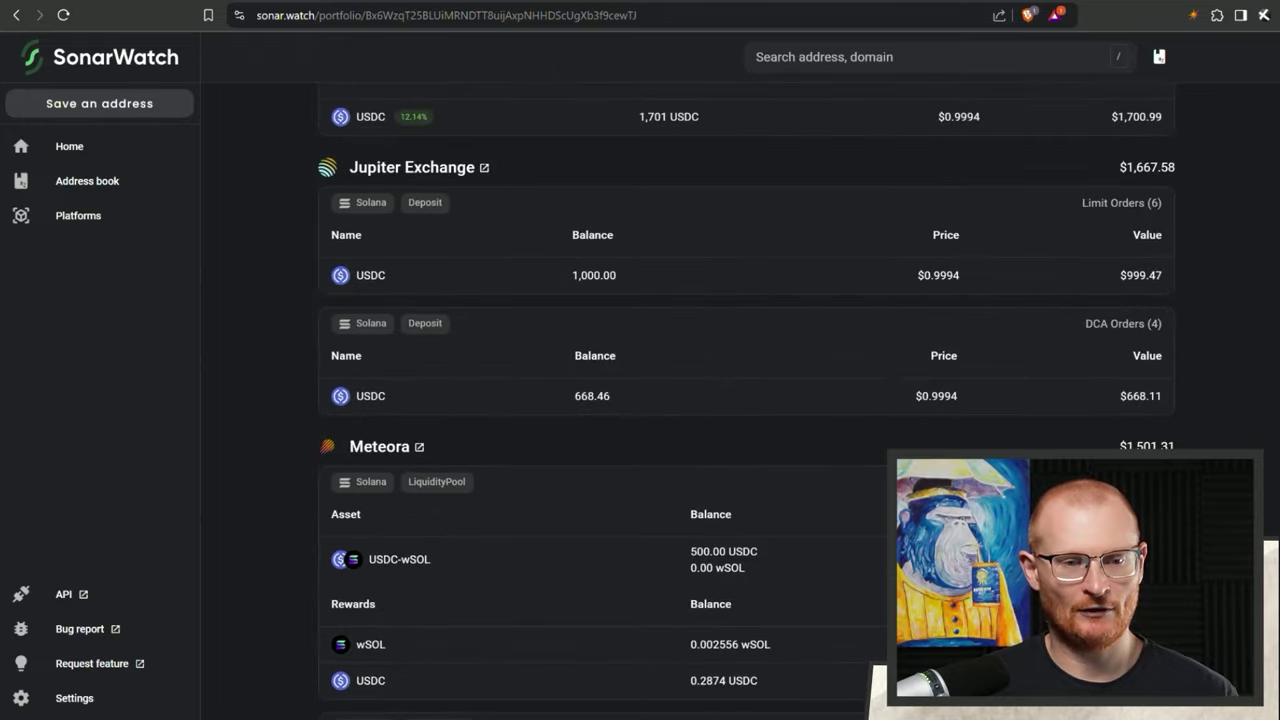
- Open Jupiter Exchange from the portfolio and examine the active USDC to ORE DCA's overview
left_click(484, 168)
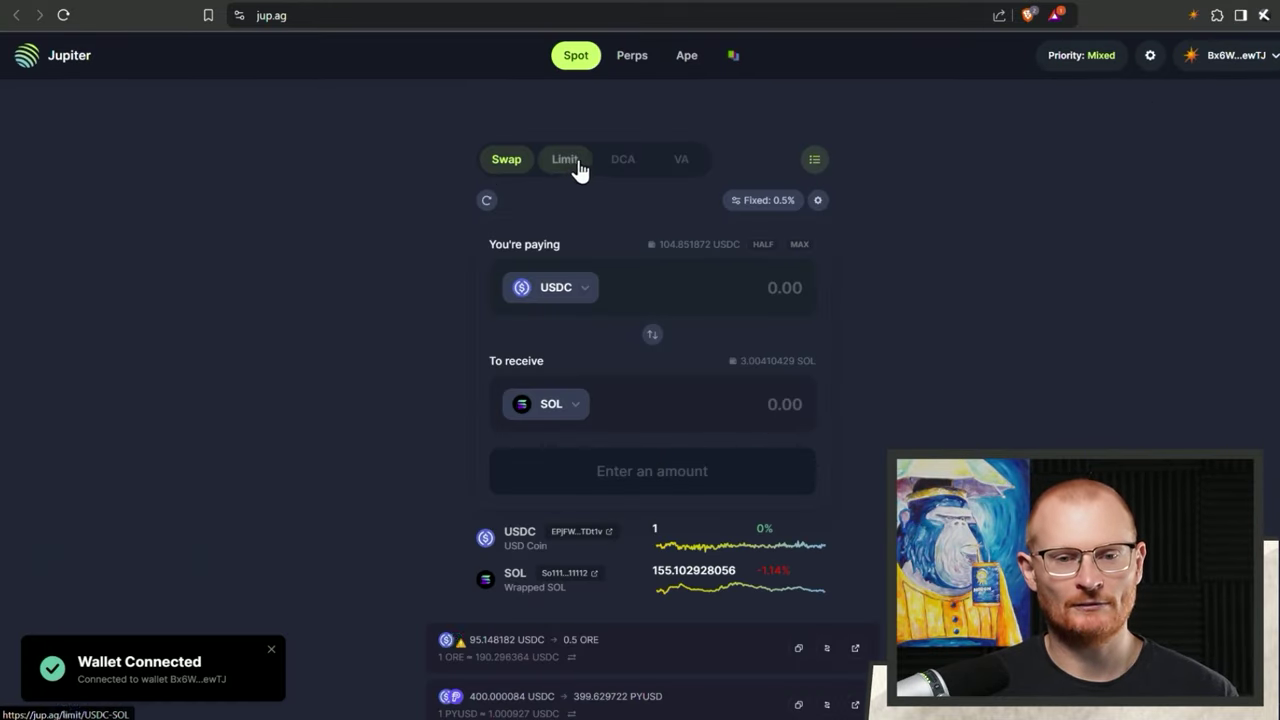
left_click(624, 161)
scroll(690, 470, "down", 3)
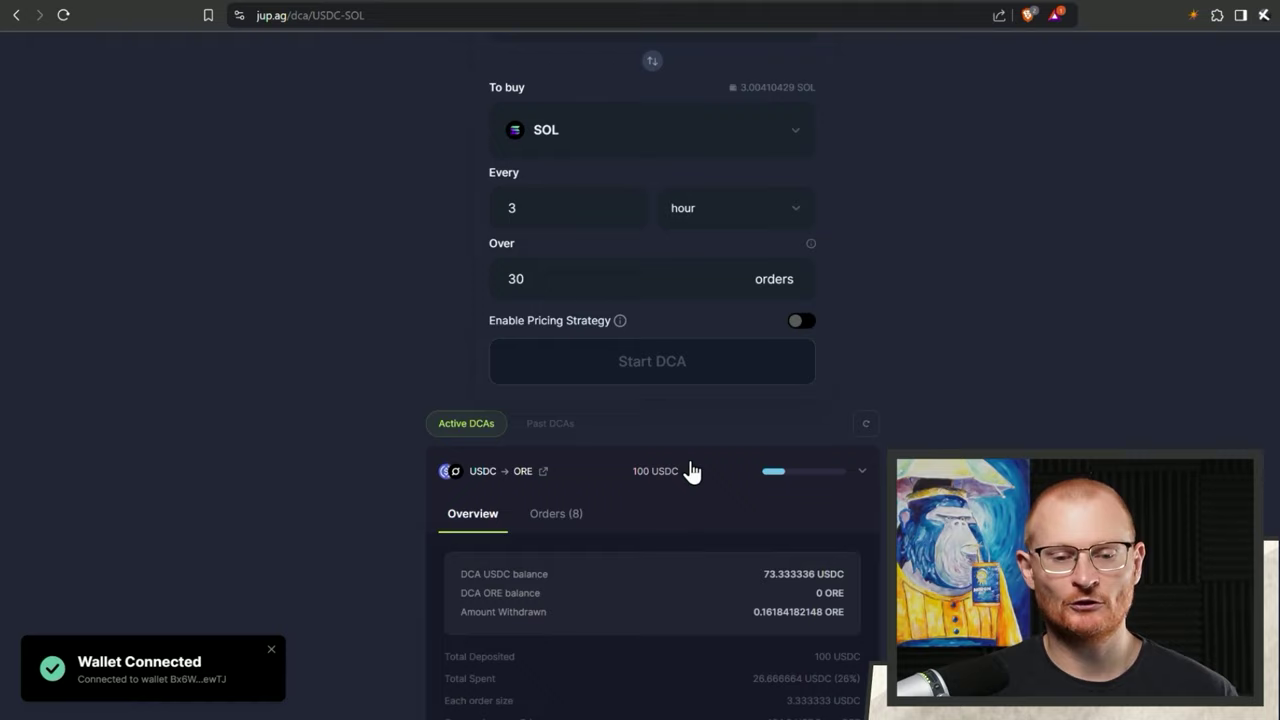
scroll(690, 470, "down", 2)
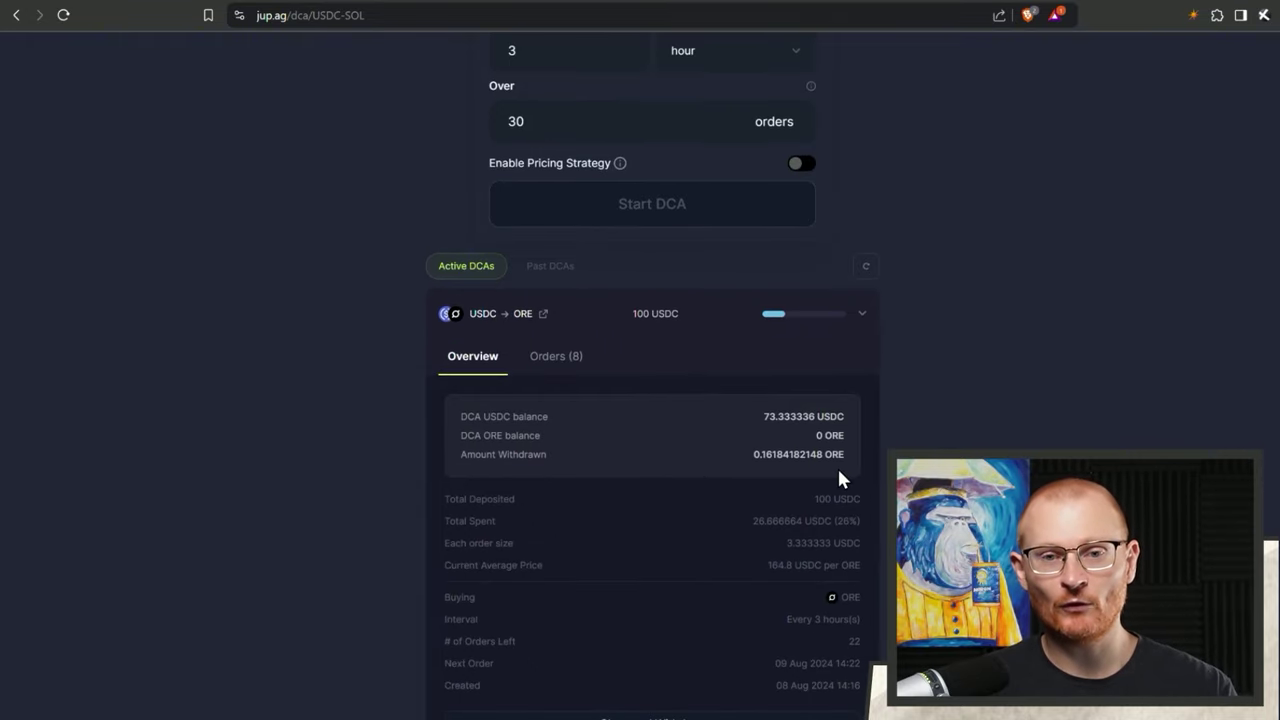
left_click(785, 2)
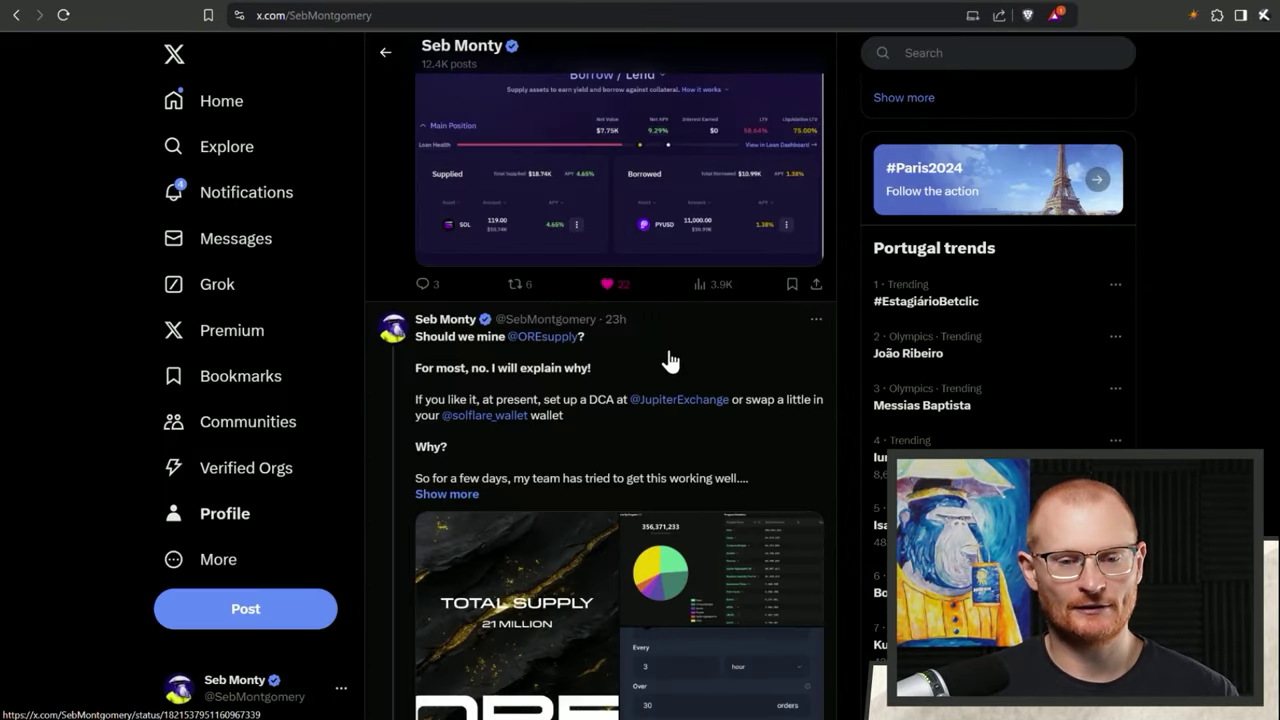
left_click(670, 360)
scroll(667, 357, "down", 2)
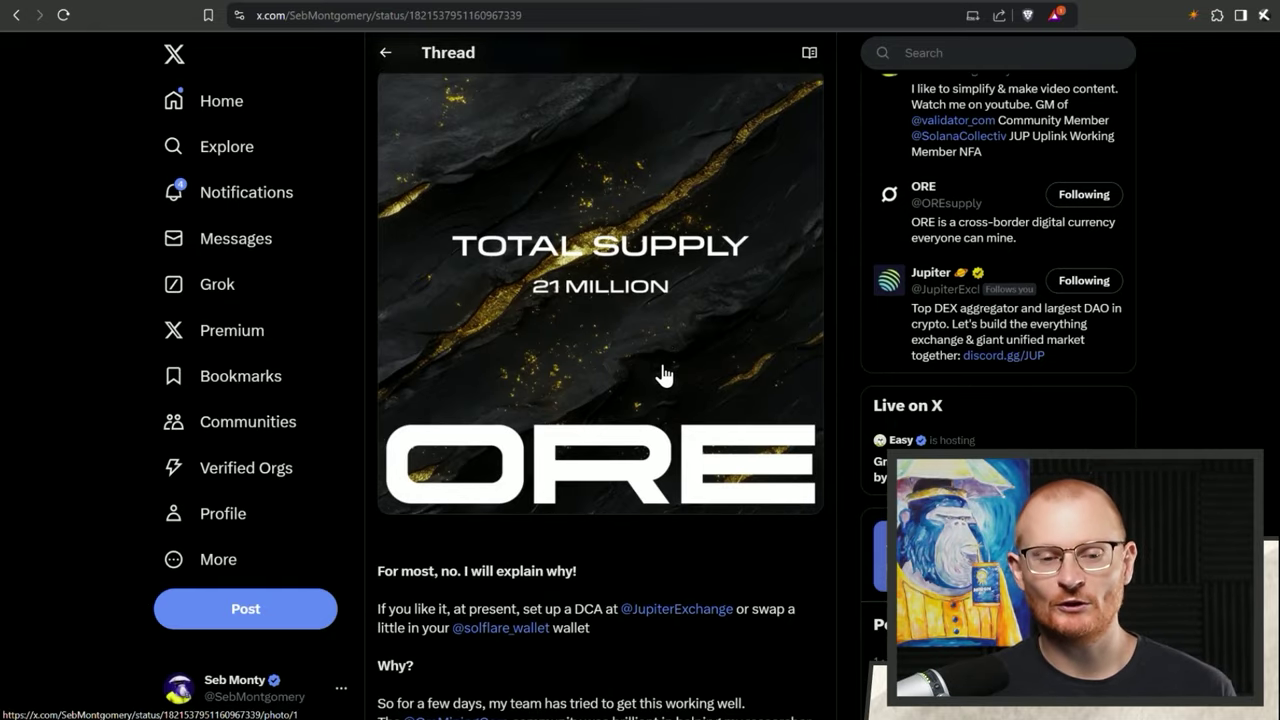
scroll(665, 340, "down", 14)
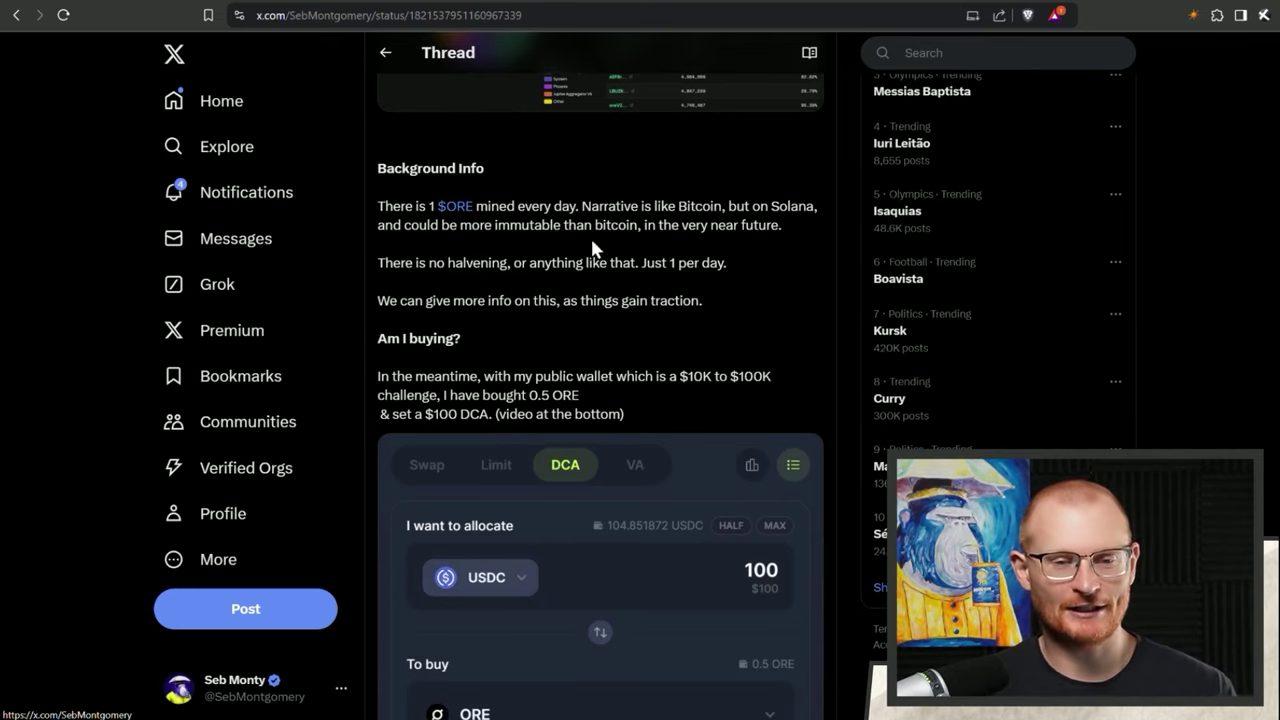
scroll(610, 220, "down", 4)
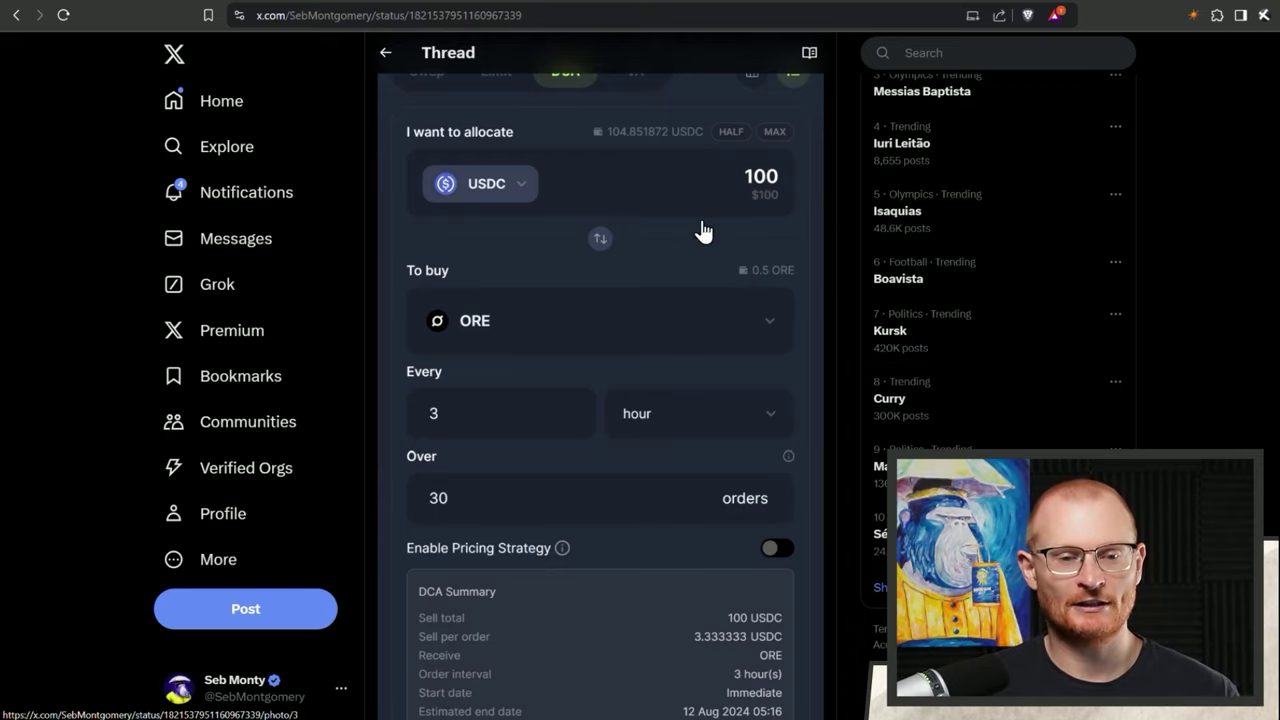
scroll(580, 245, "down", 2)
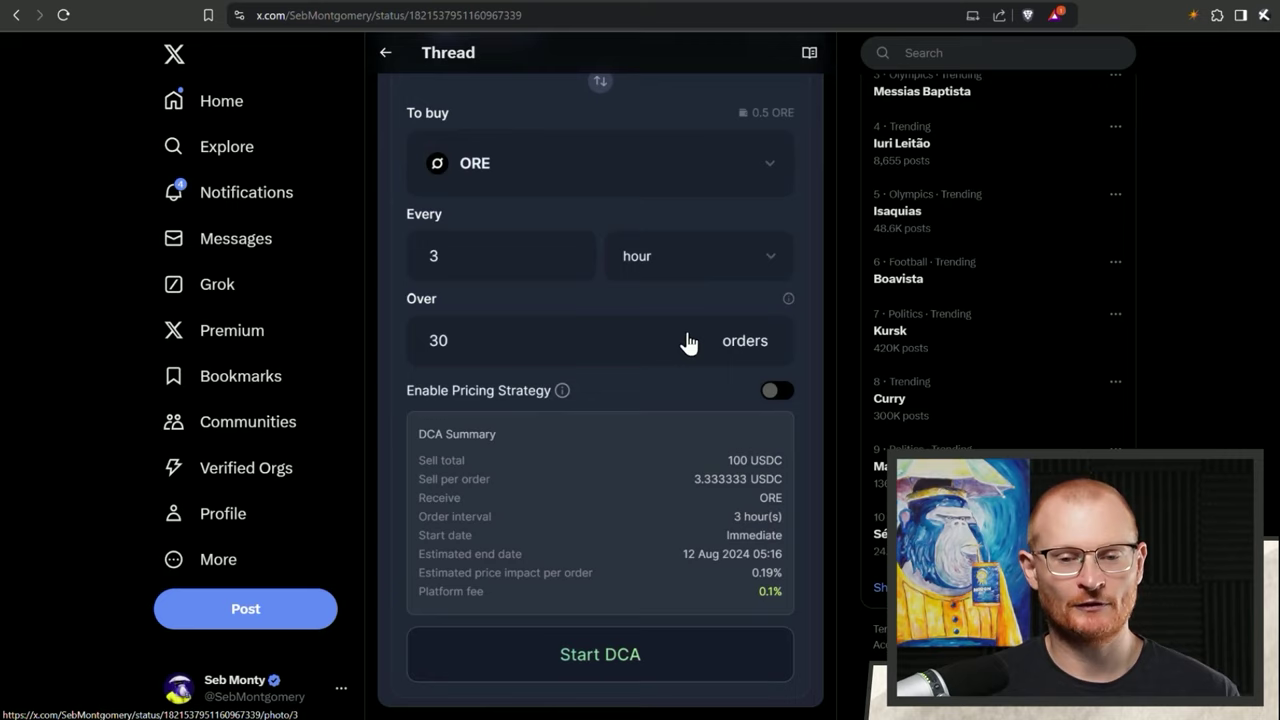
scroll(688, 342, "down", 10)
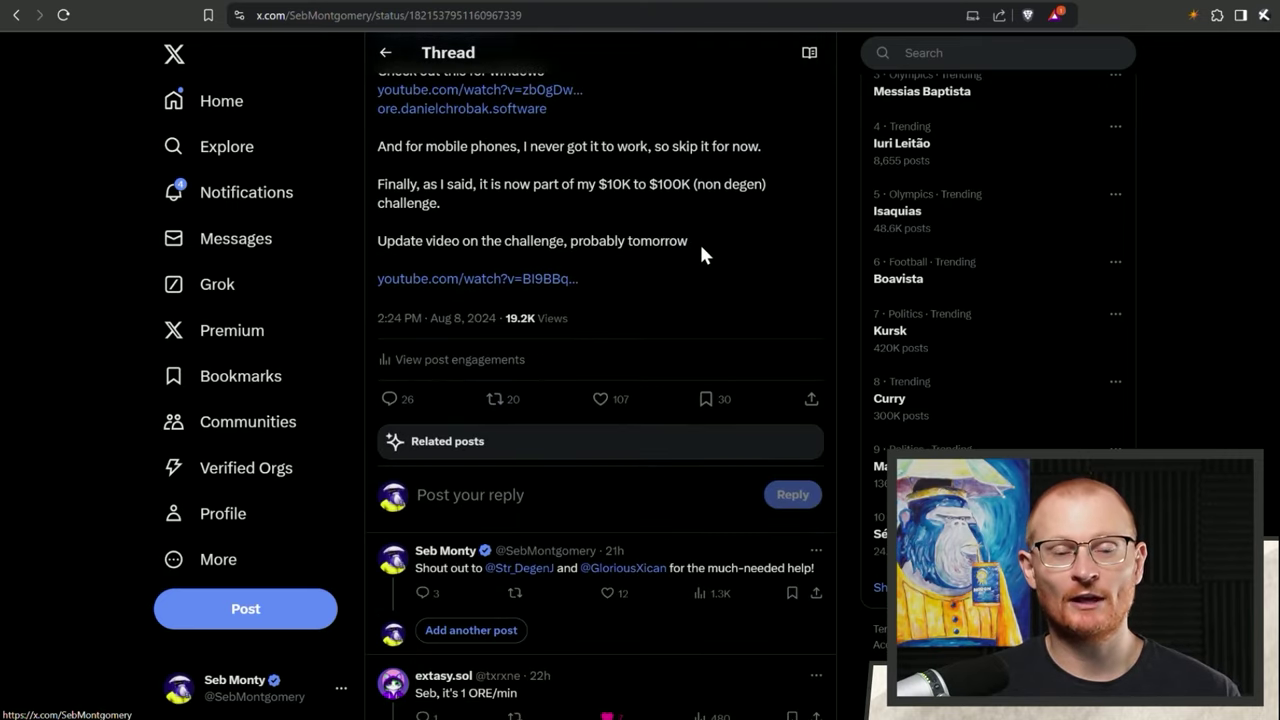
scroll(700, 255, "up", 2)
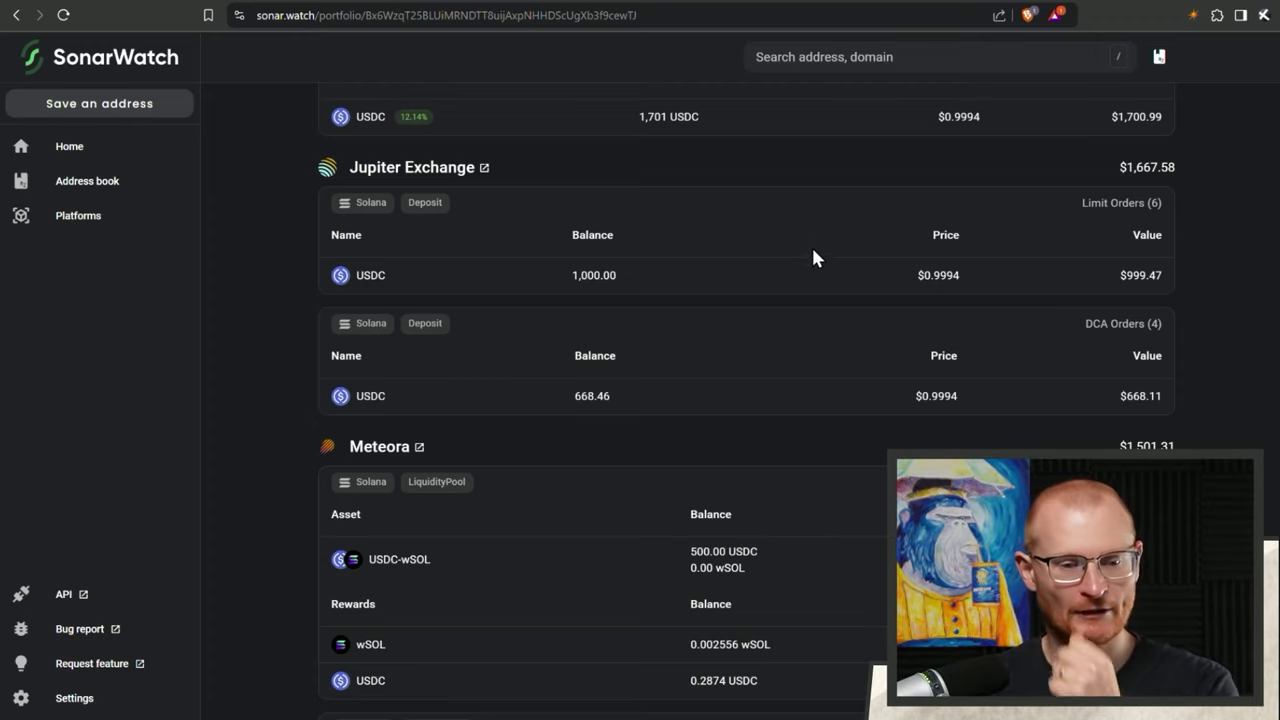
- Open Meteora from the portfolio's Meteora section, connect the wallet and show the DLMM pools
scroll(812, 258, "down", 2)
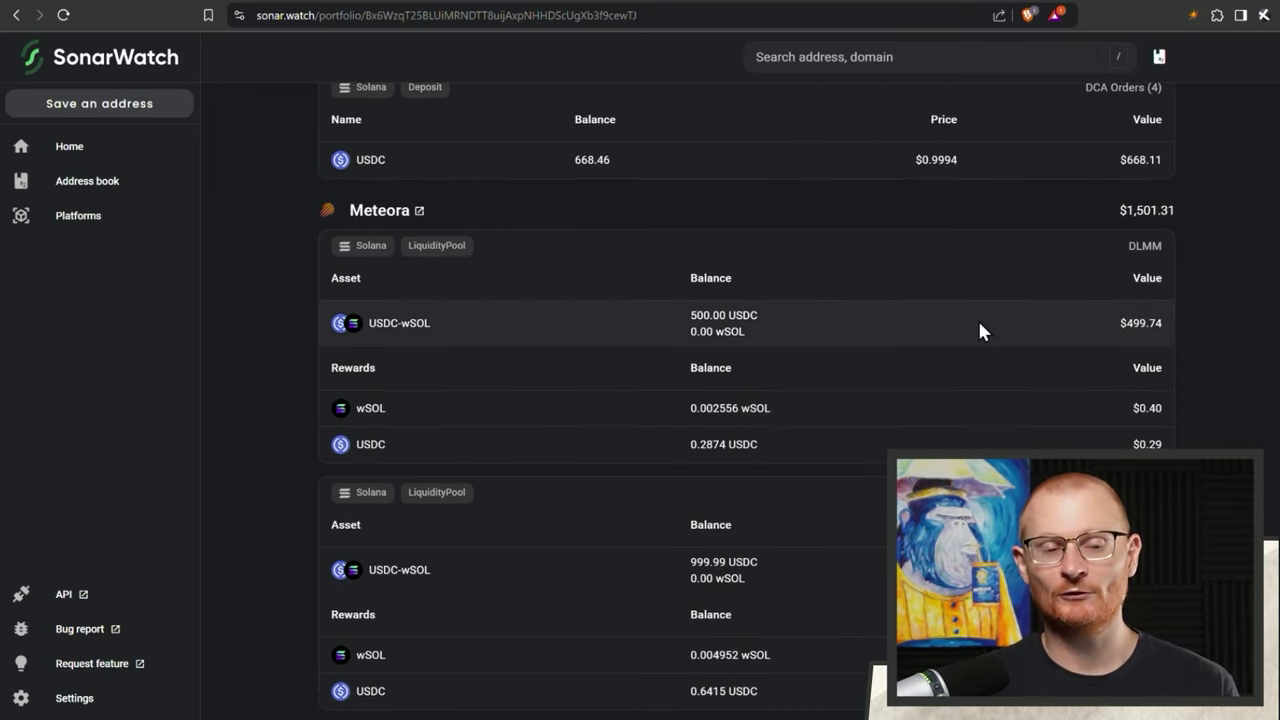
left_click(420, 216)
left_click(1068, 68)
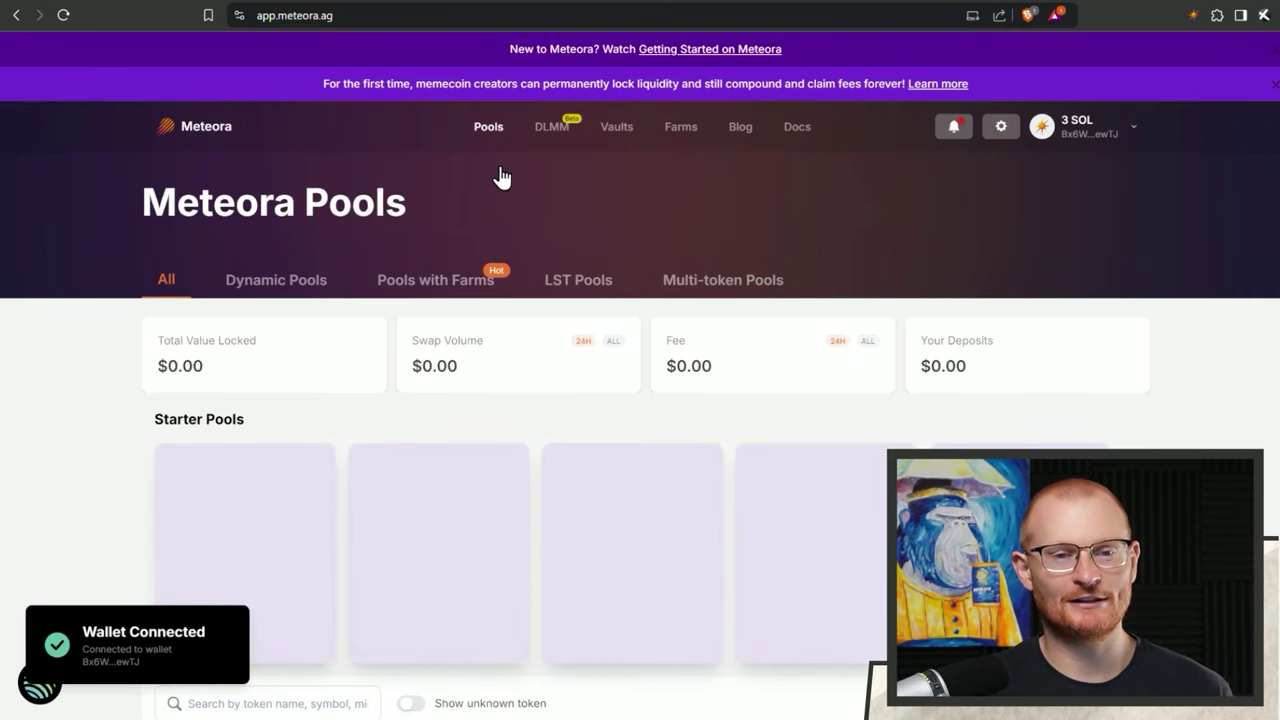
left_click(550, 135)
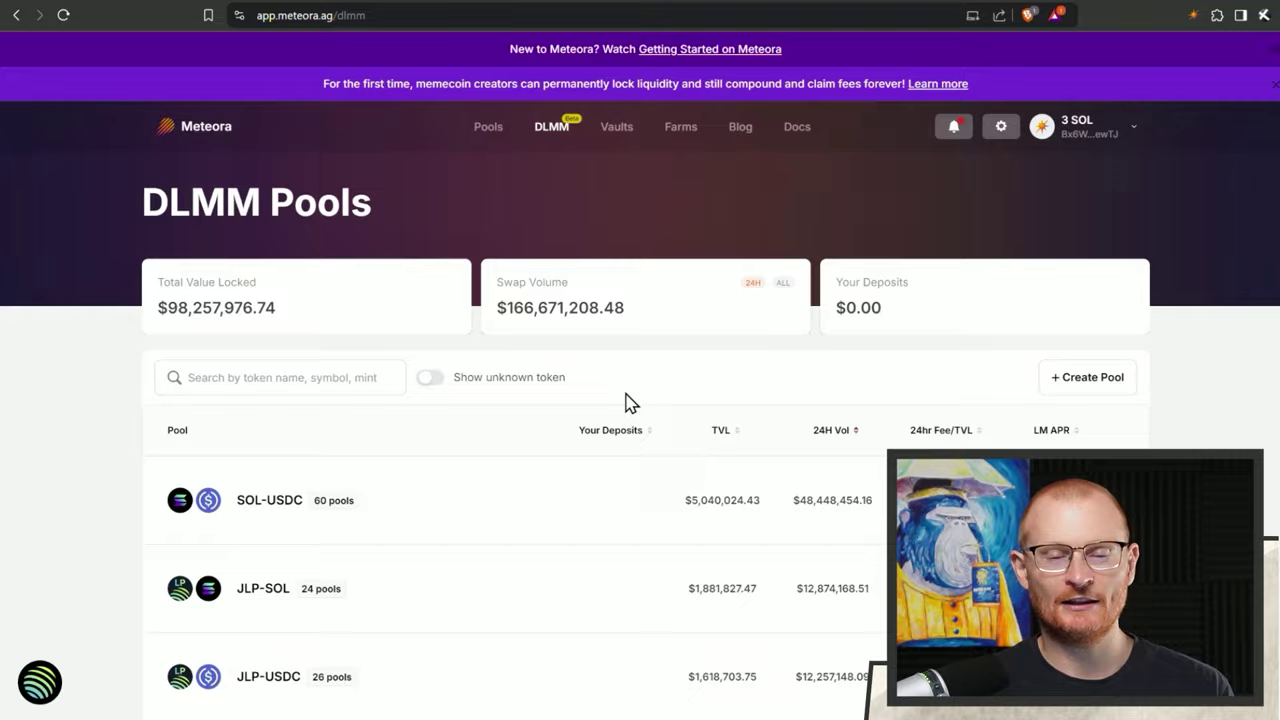
- Find the wallet's deposits among the SOL-USDC pools and open the pool with bin step 80 and 0.04% fee
scroll(630, 403, "down", 3)
scroll(624, 368, "up", 2)
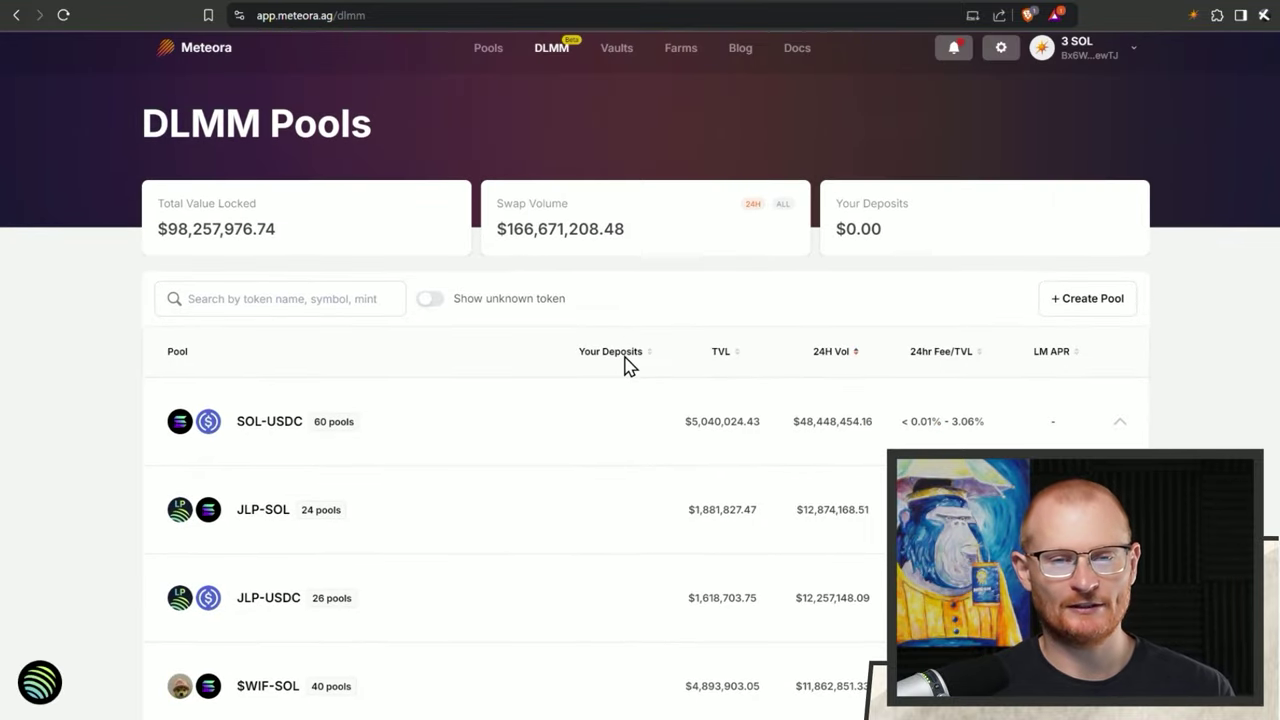
left_click(337, 412)
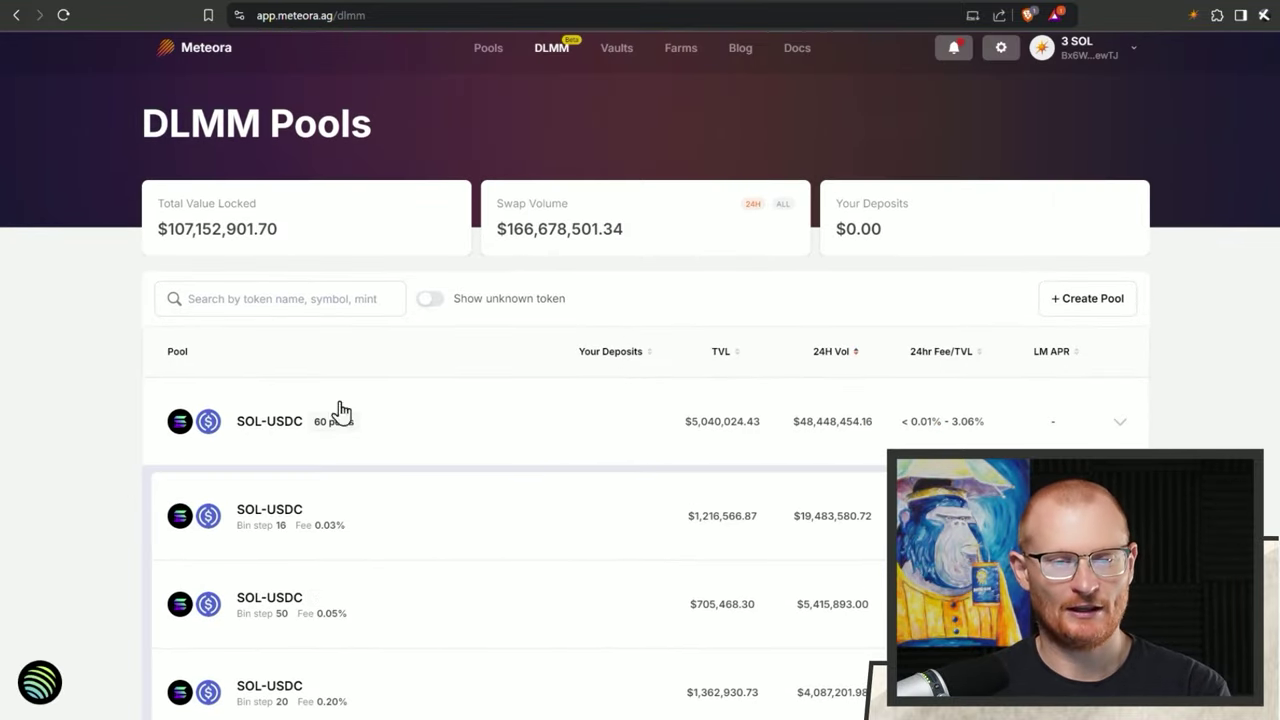
left_click(519, 421)
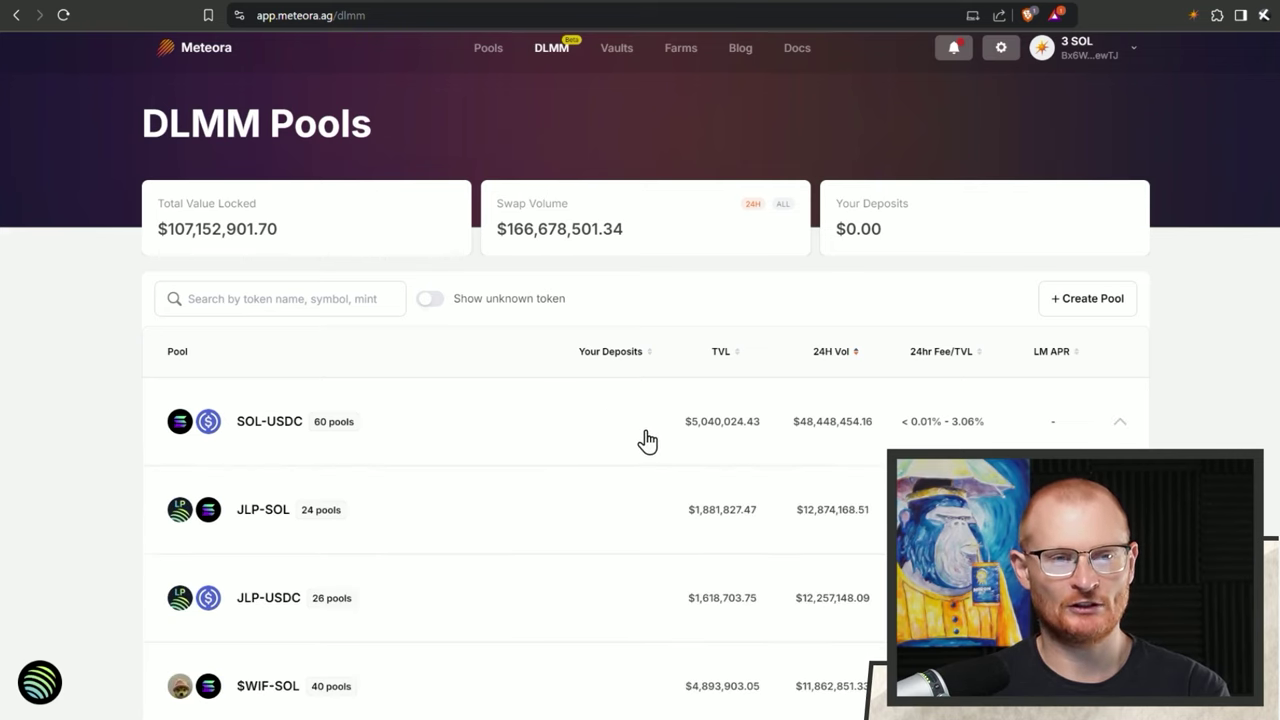
left_click(543, 457)
scroll(543, 457, "down", 3)
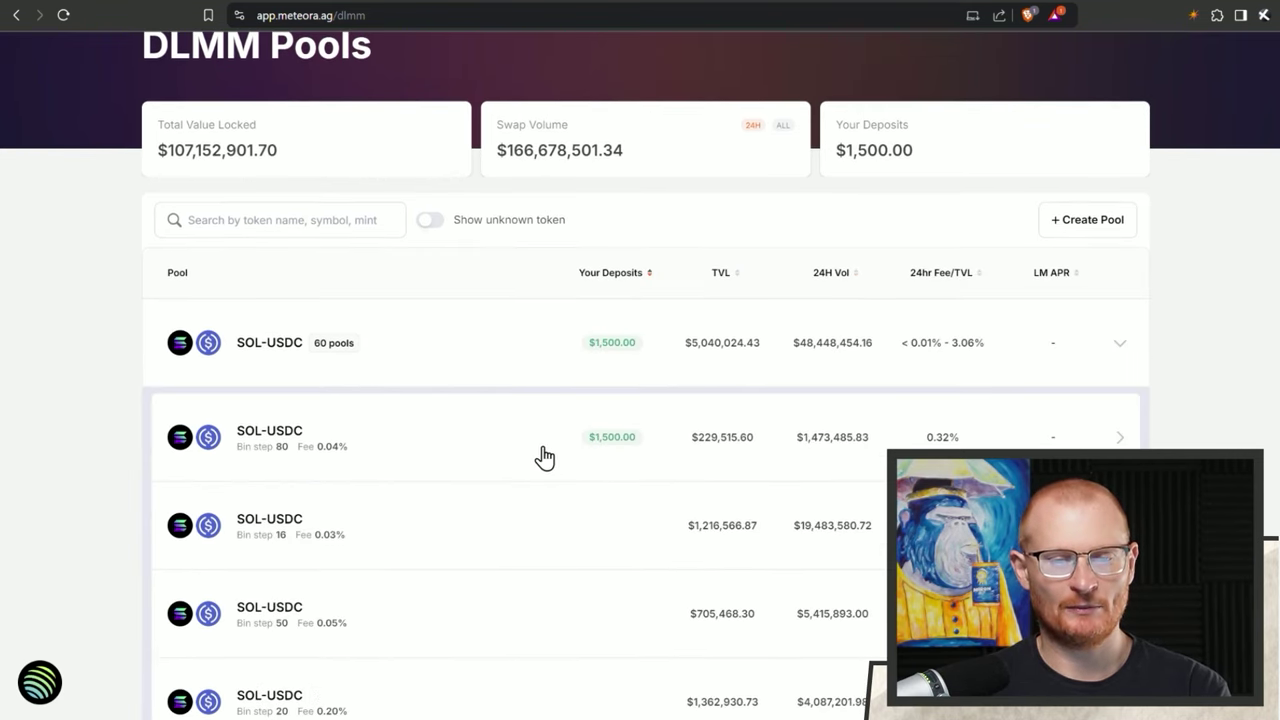
left_click(543, 455)
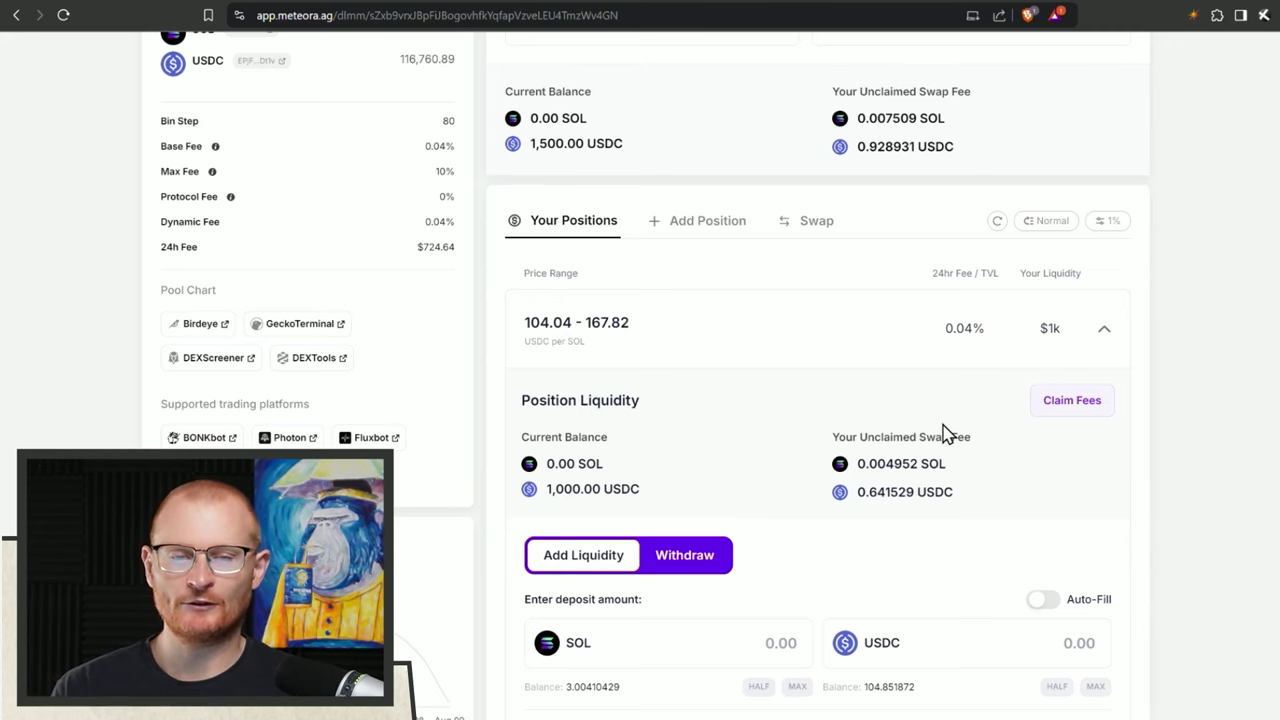
- Withdraw 100% of the liquidity from the 104.04 - 167.82 USDC per SOL position, close it and approve the transactions
scroll(925, 517, "down", 1)
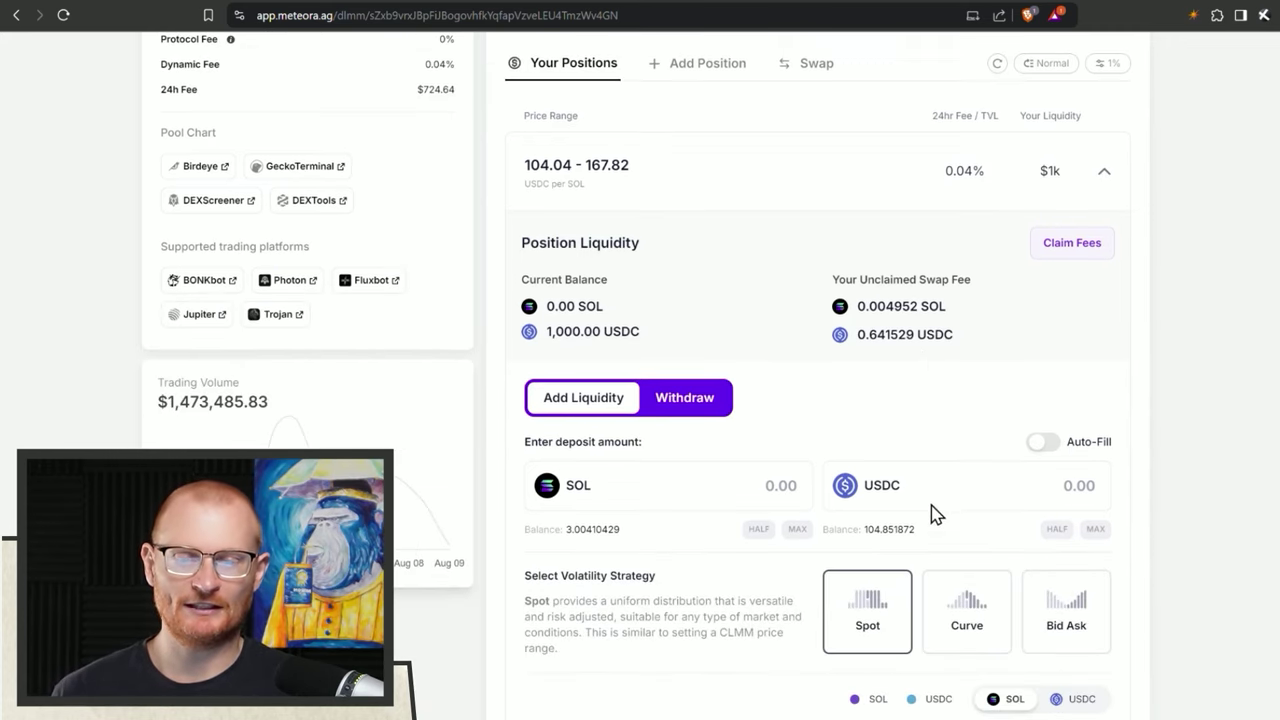
left_click(700, 405)
left_click(852, 470)
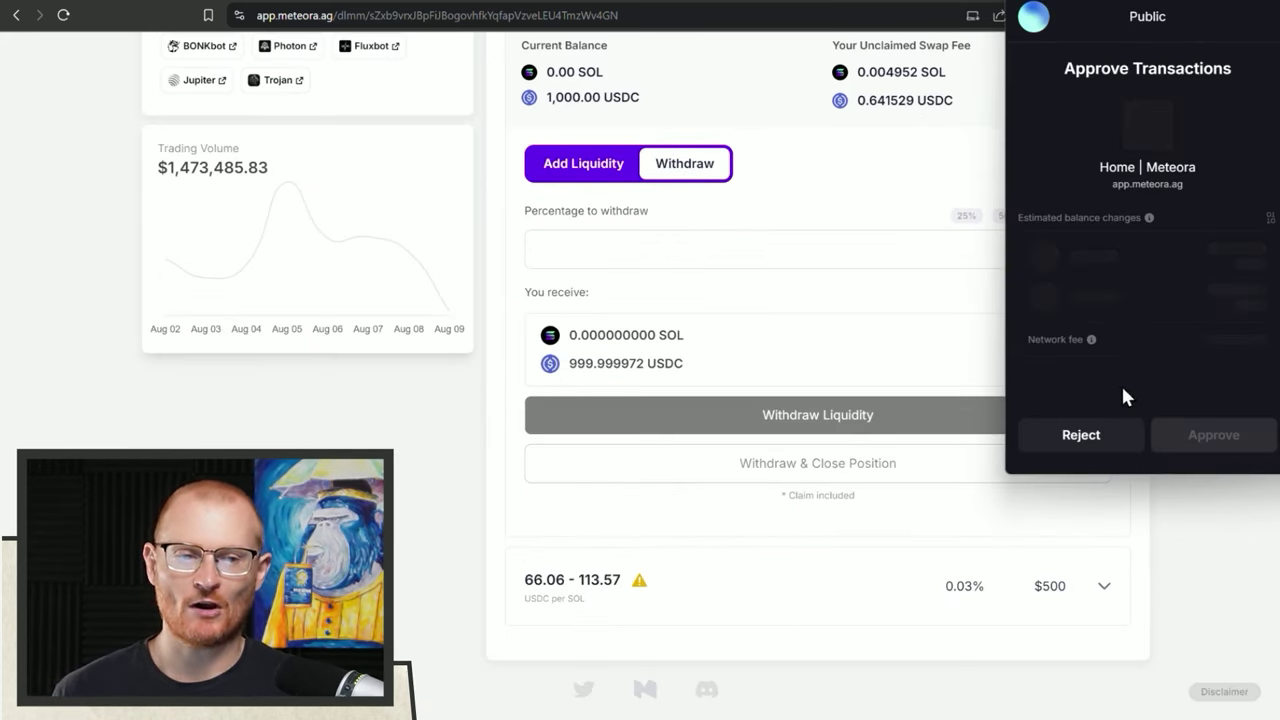
scroll(1189, 417, "down", 1)
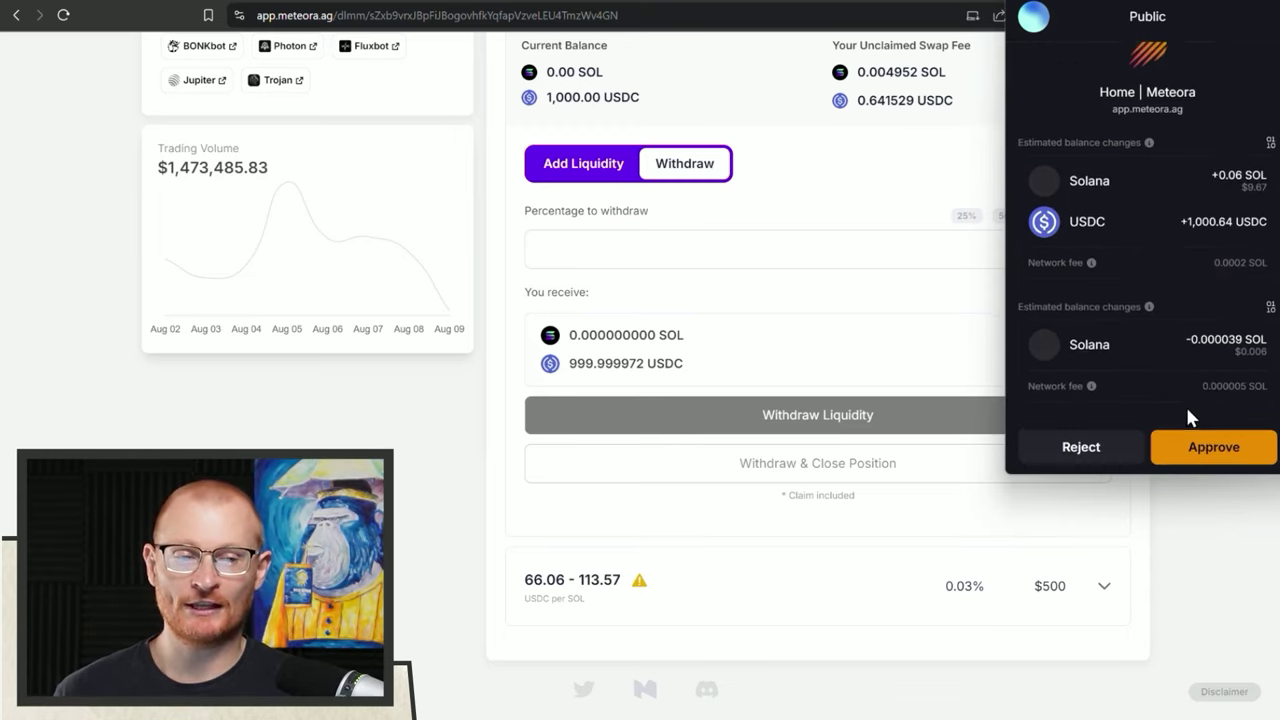
left_click(1189, 450)
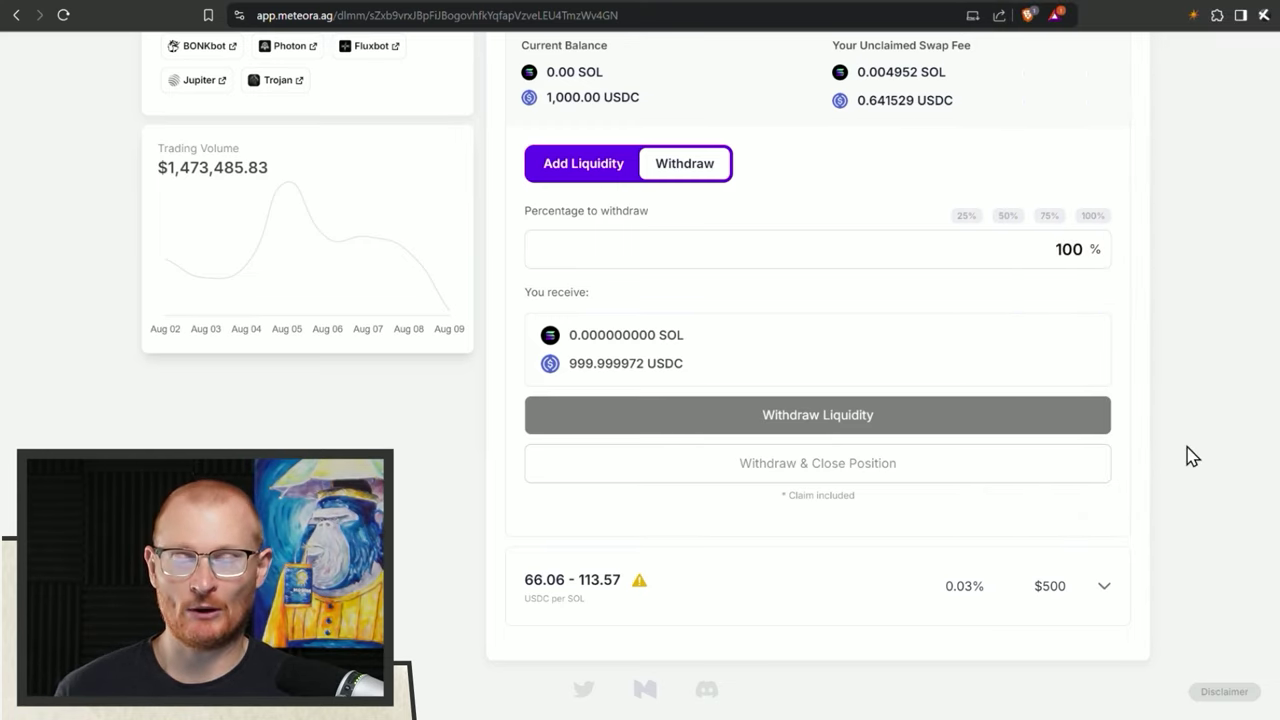
- Withdraw 100% of the liquidity from the 66.06 - 113.57 USDC per SOL position and close the position
left_click(845, 592)
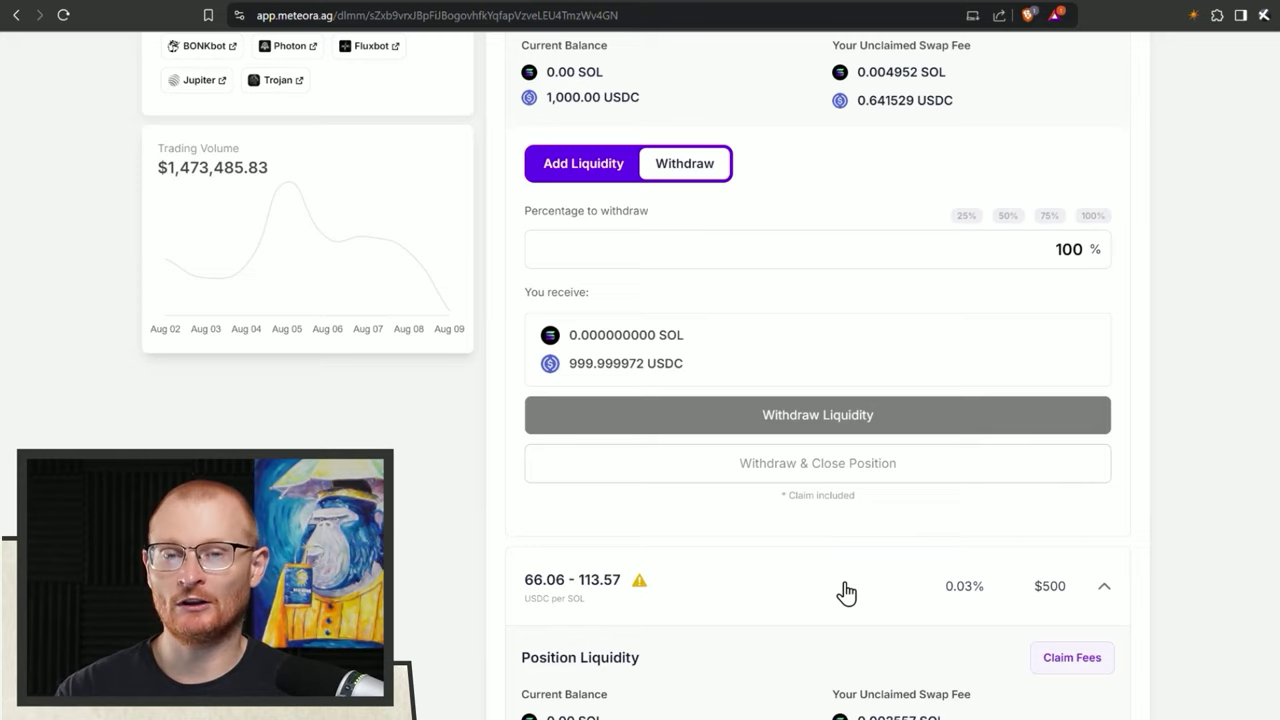
scroll(851, 571, "down", 5)
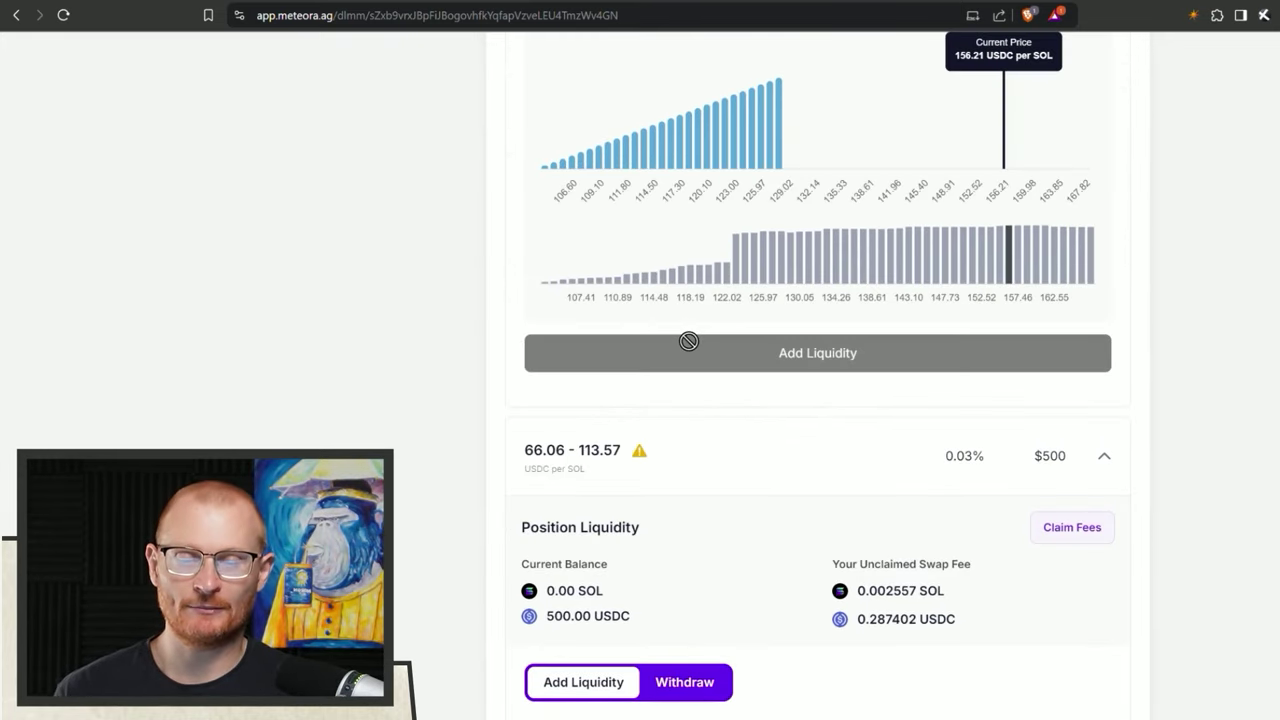
scroll(689, 339, "up", 6)
left_click(688, 323)
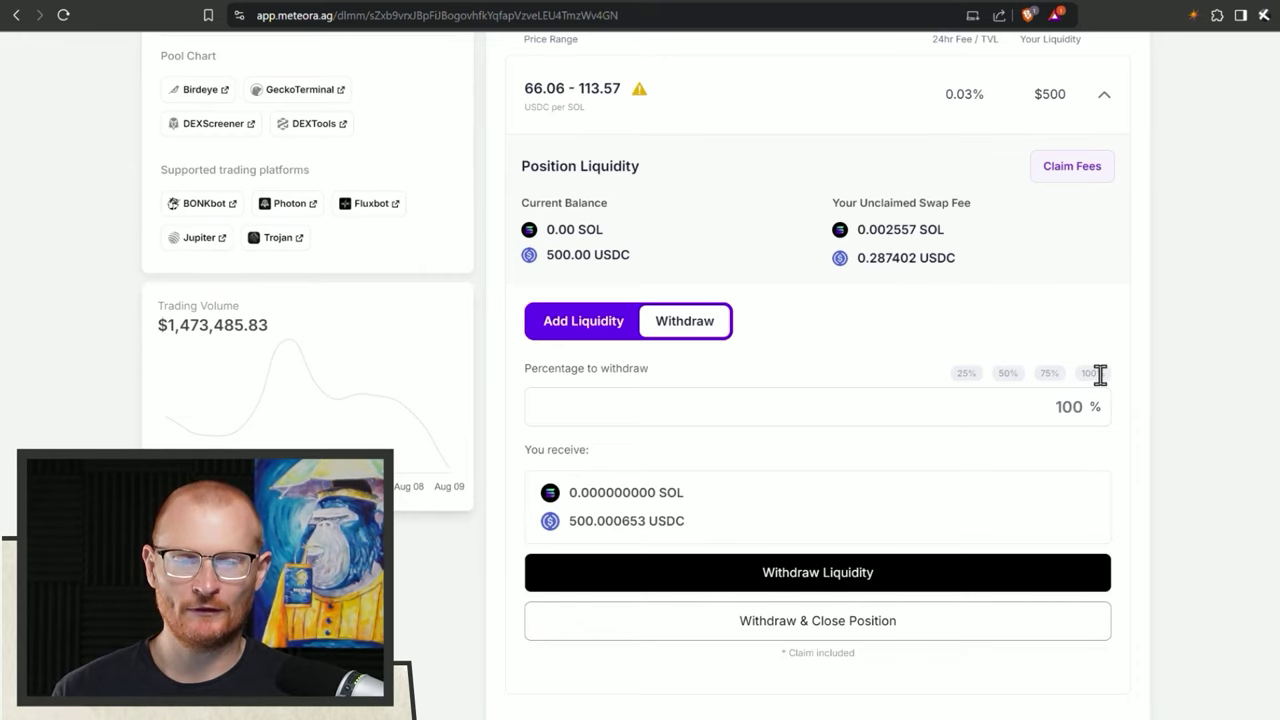
left_click(1094, 374)
left_click(811, 623)
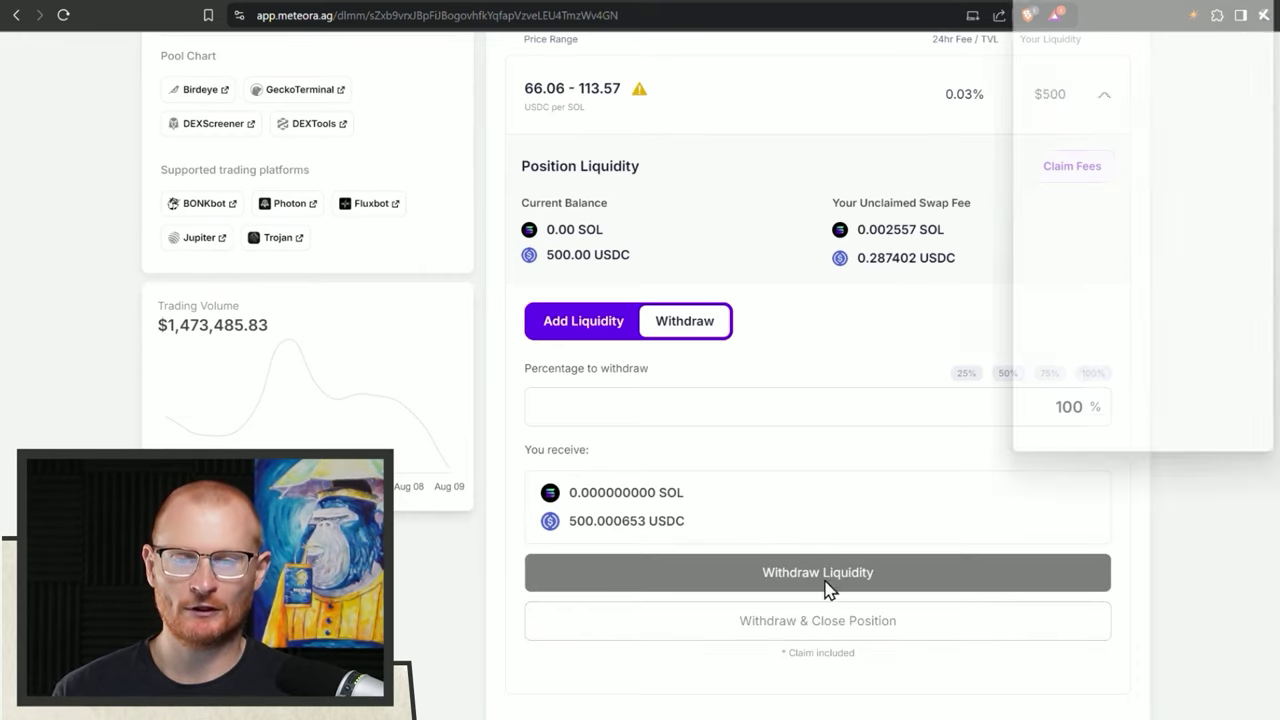
left_click(1080, 434)
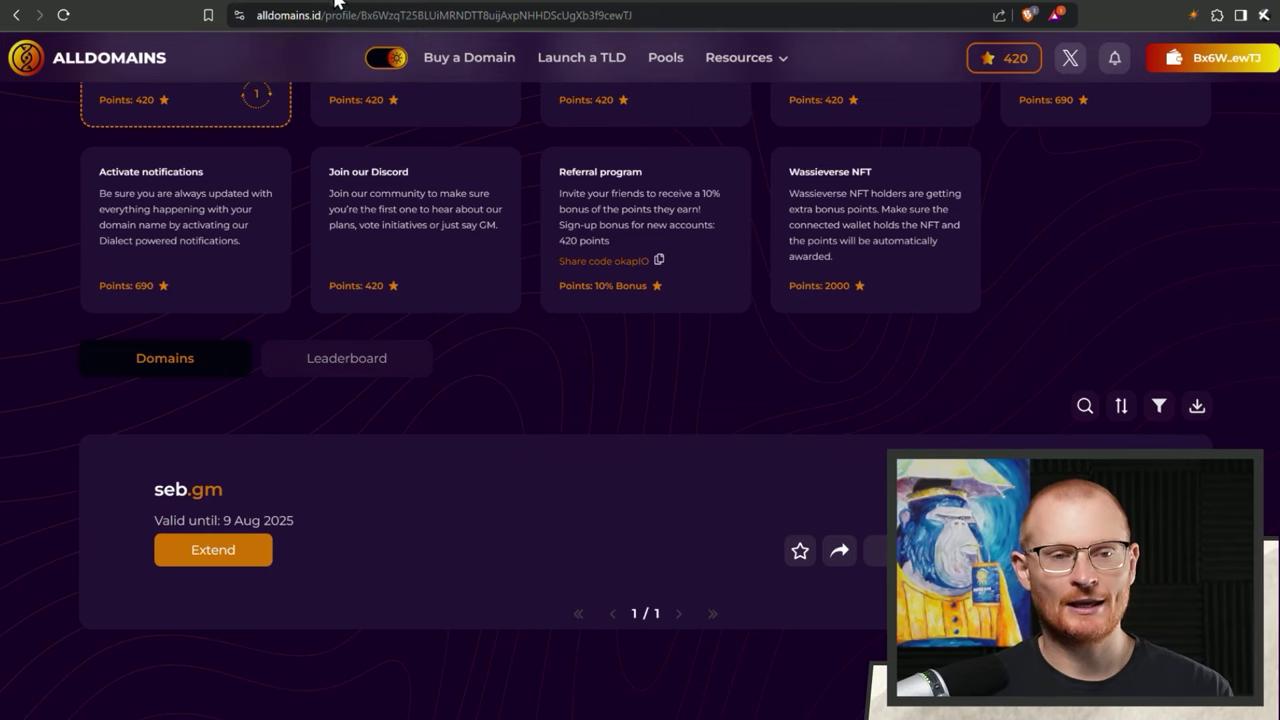
- Look over the AllDomains profile's point-earning tasks, and view the home page's featured TLDs
scroll(660, 377, "up", 3)
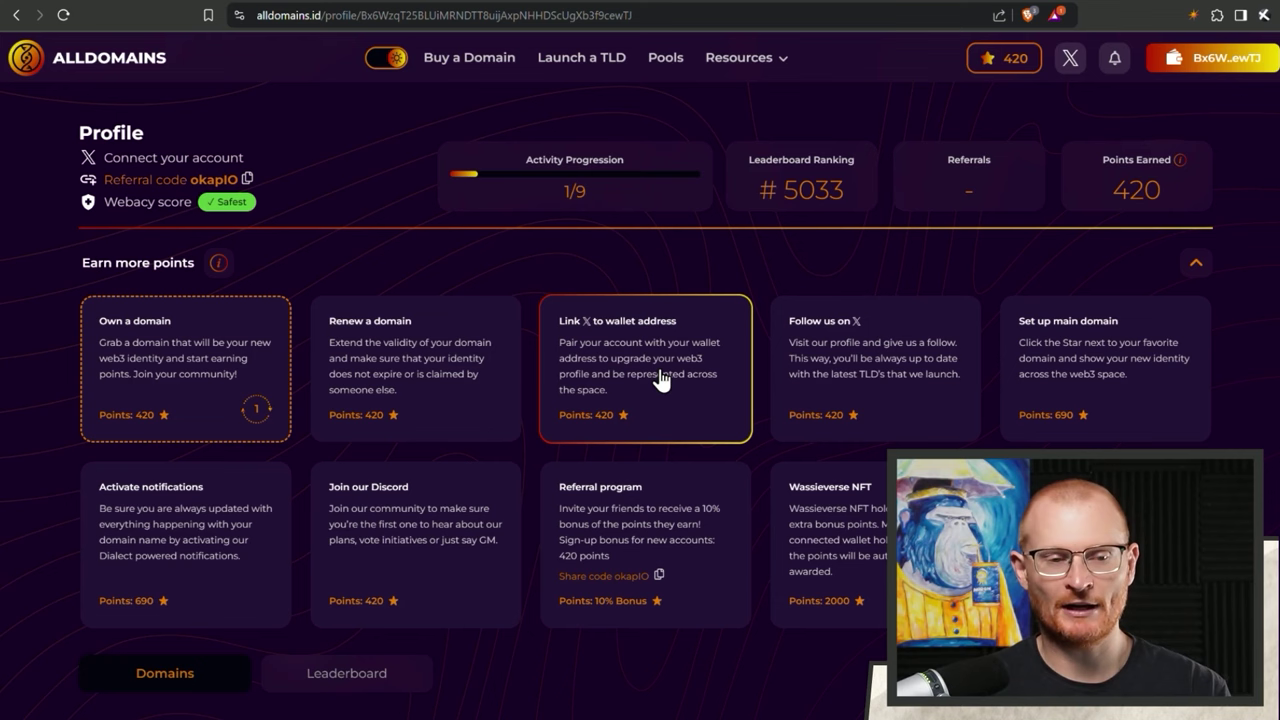
left_click(104, 57)
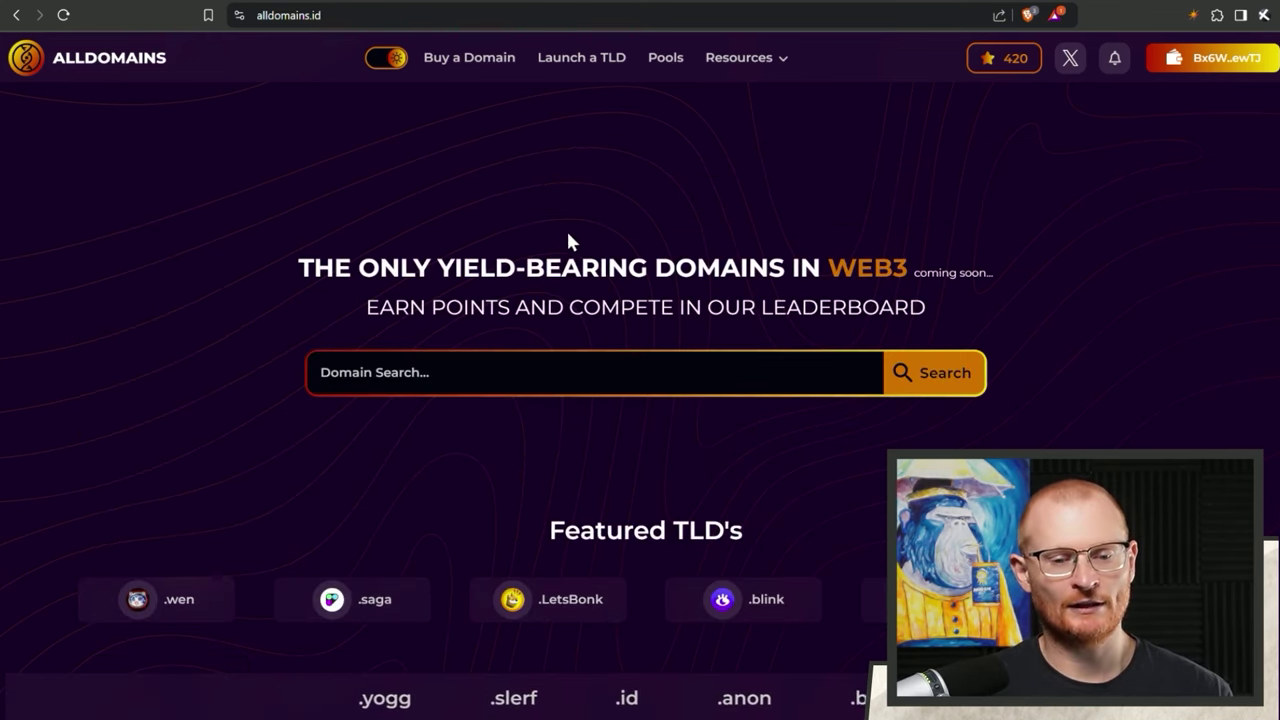
scroll(568, 240, "down", 3)
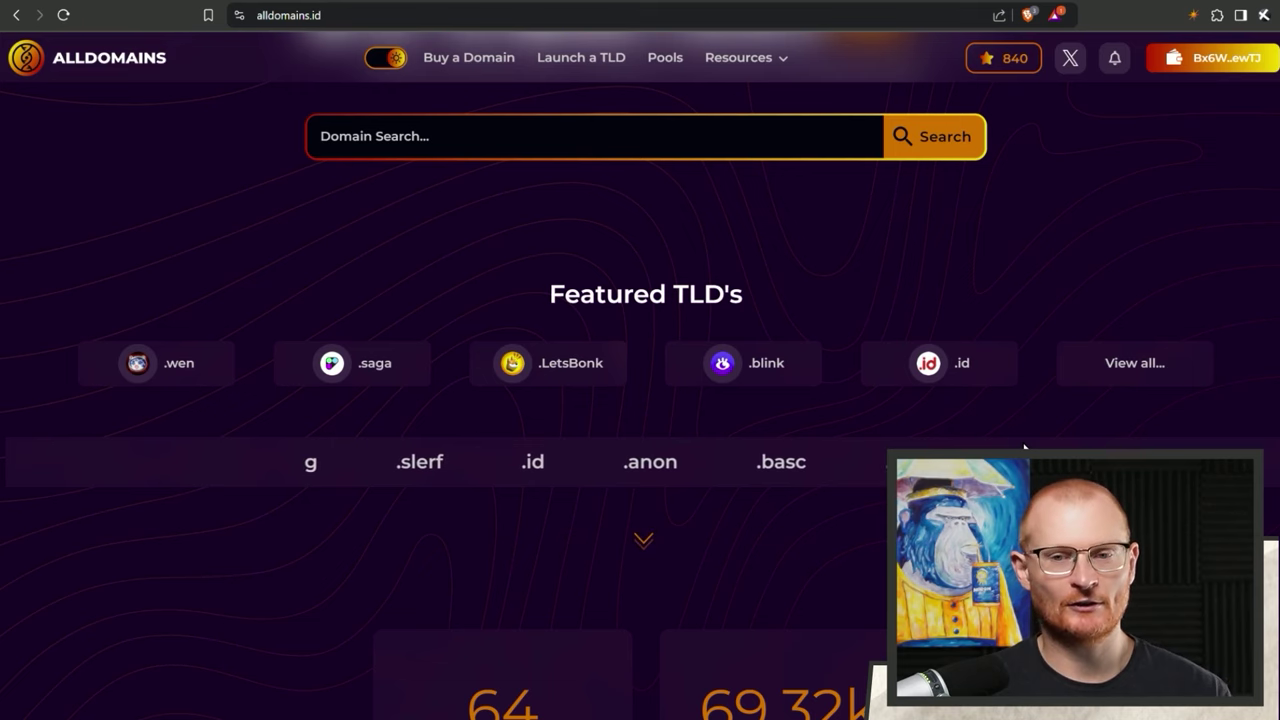
- Look over the AllDomains home page's featured TLDs and domain statistics, and check the wallet's points summary
scroll(1024, 447, "down", 1)
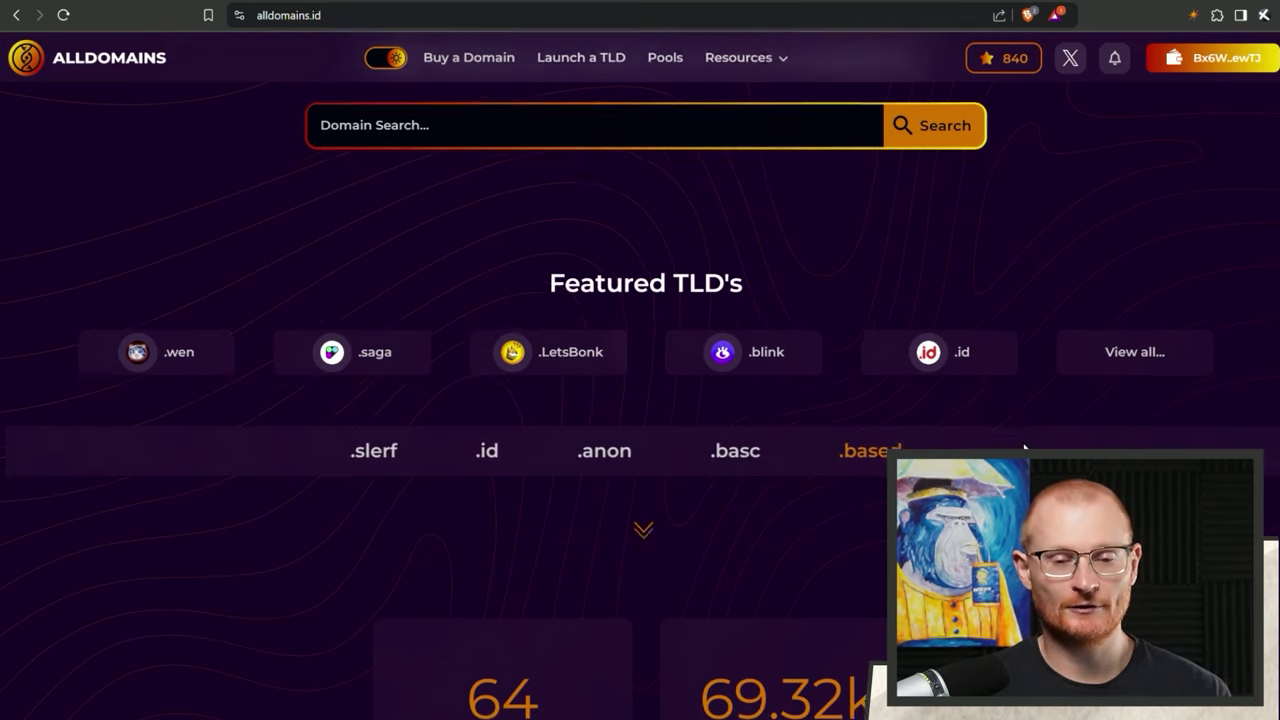
scroll(1024, 447, "down", 2)
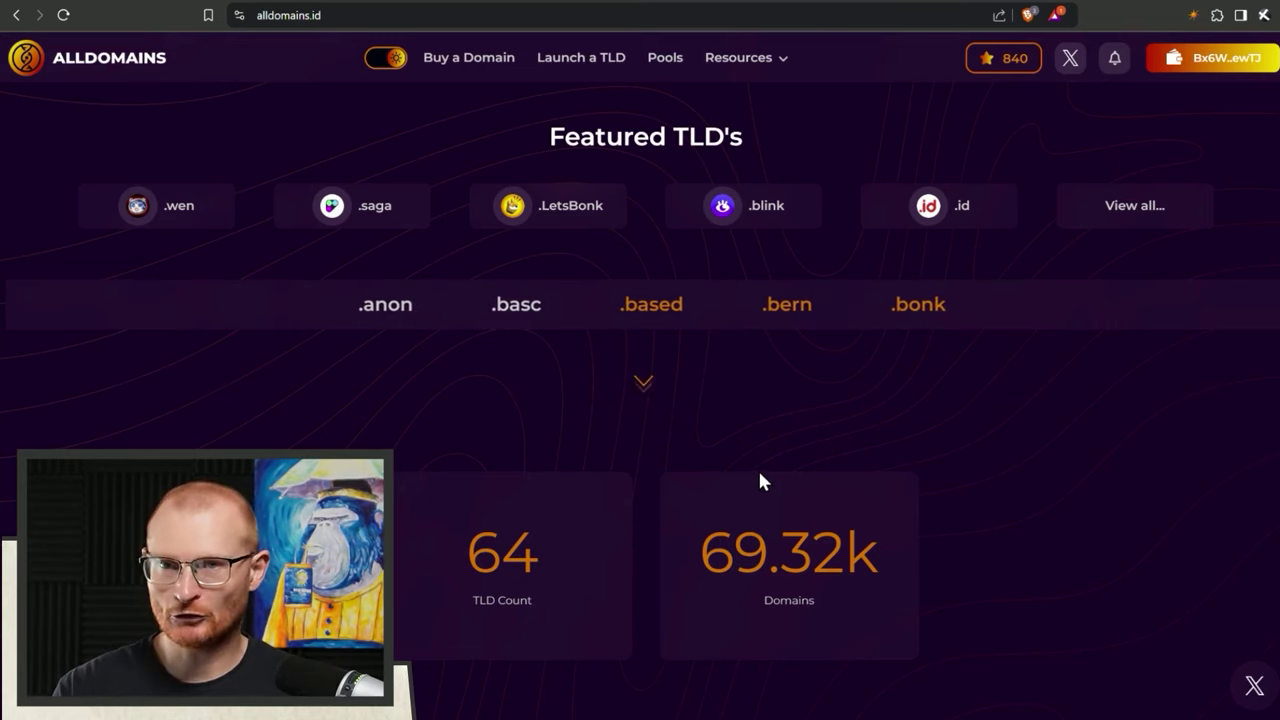
scroll(757, 467, "up", 1)
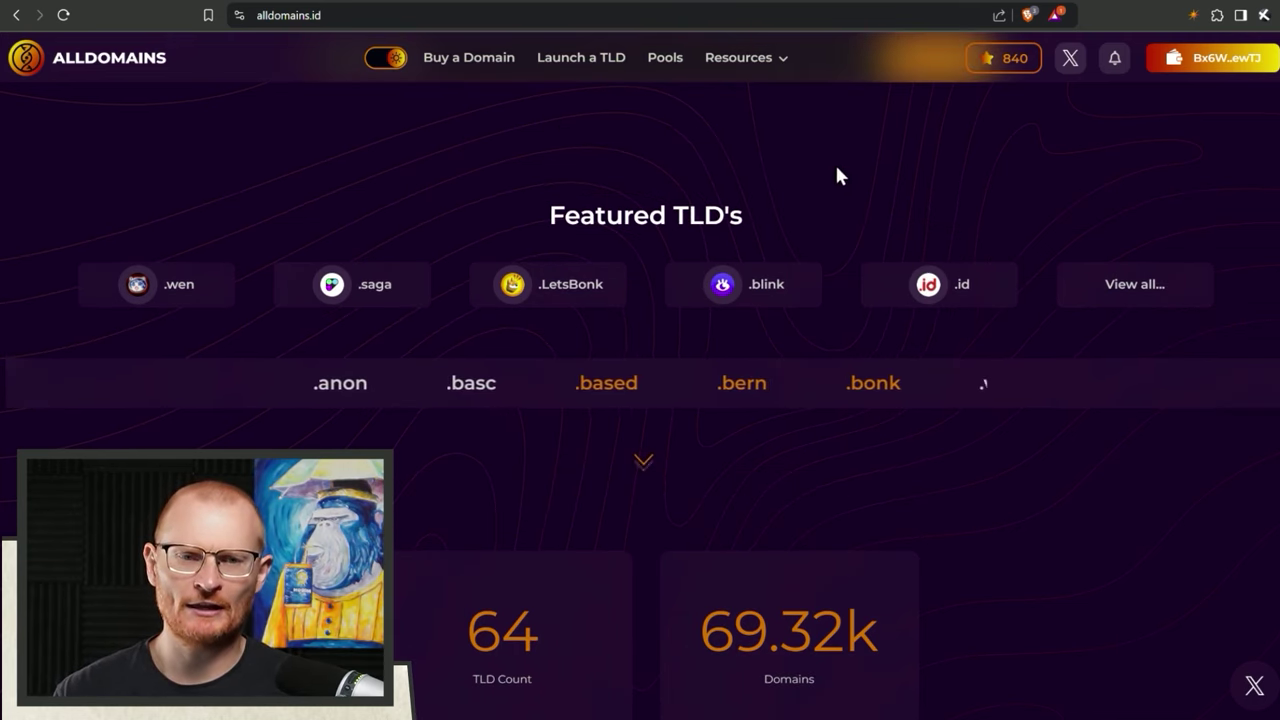
left_click(997, 72)
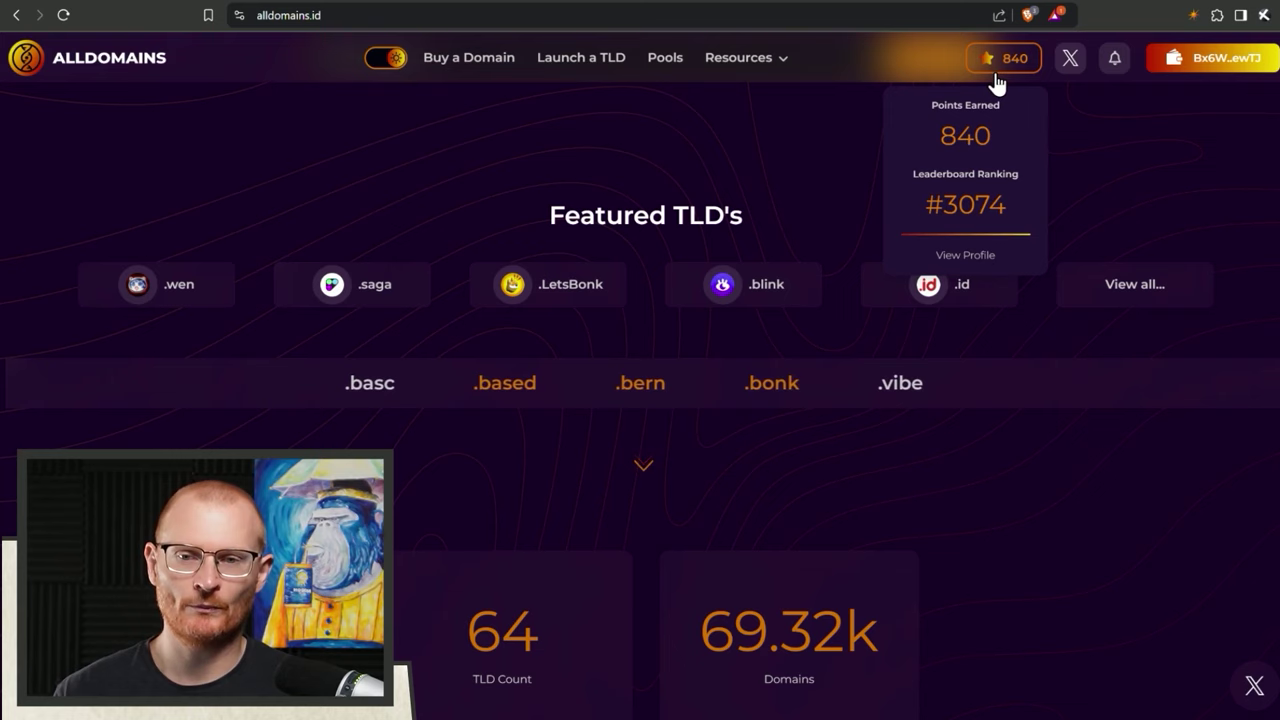
- Open the connected wallet's AllDomains profile and star its .gm domain in the domains list
left_click(1203, 78)
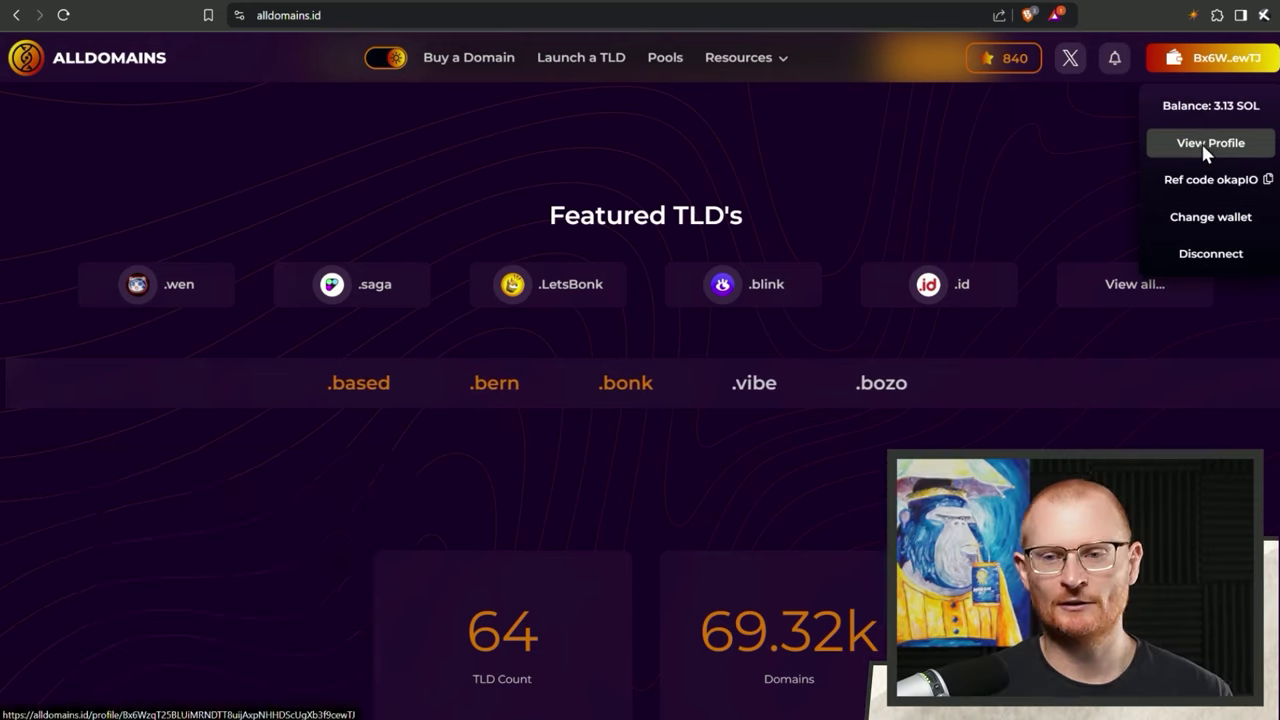
left_click(1205, 145)
scroll(427, 262, "down", 4)
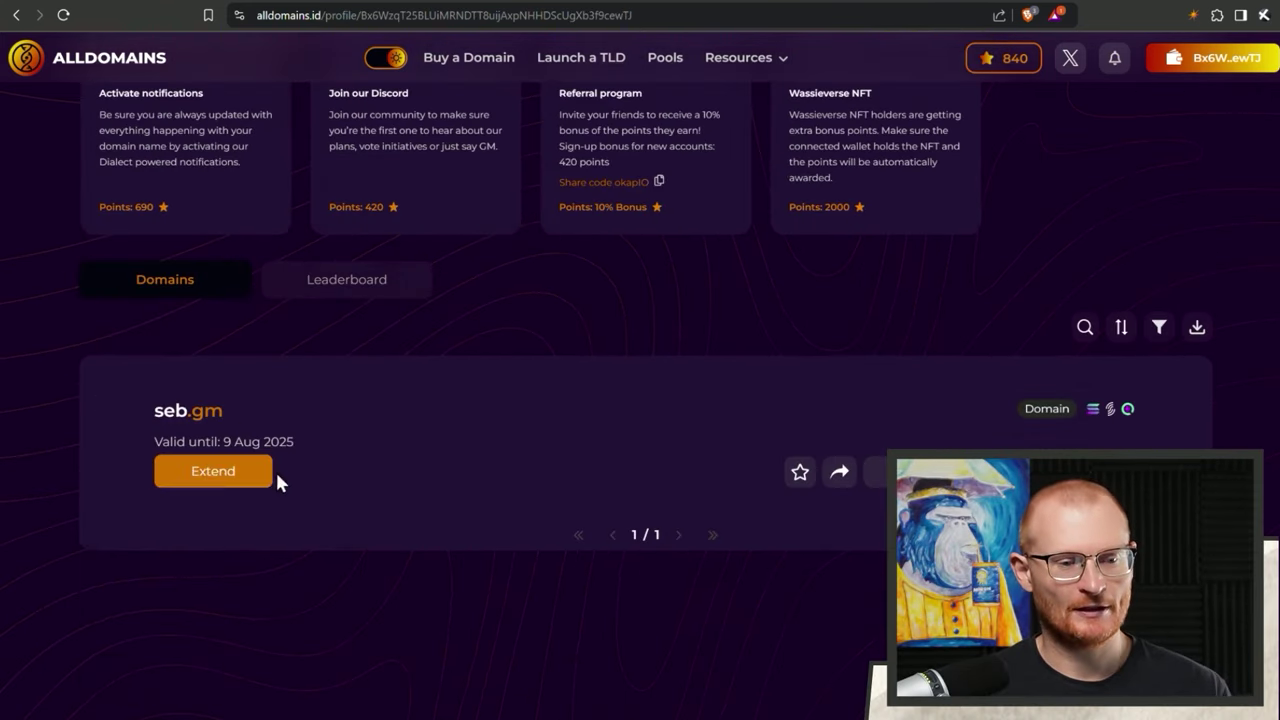
left_click(800, 477)
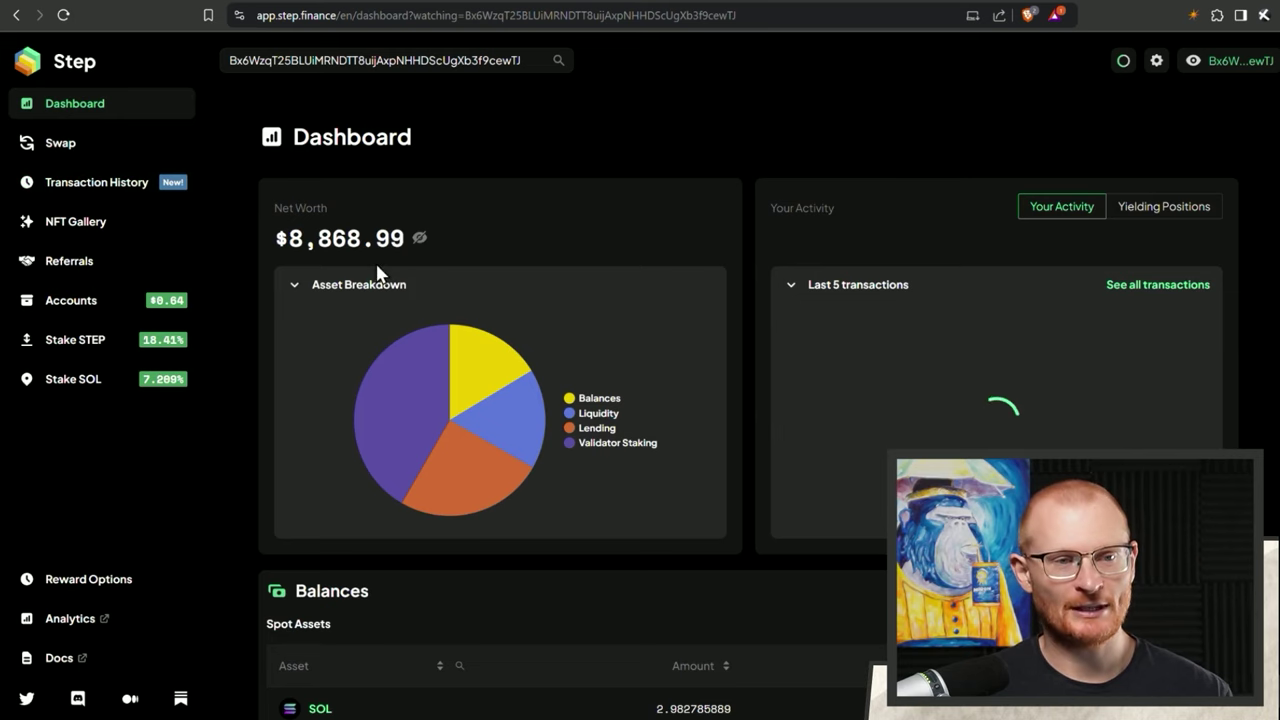
- Review the wallet's dashboard on Step Finance and the ORE-USD price chart on Birdeye
scroll(410, 240, "down", 2)
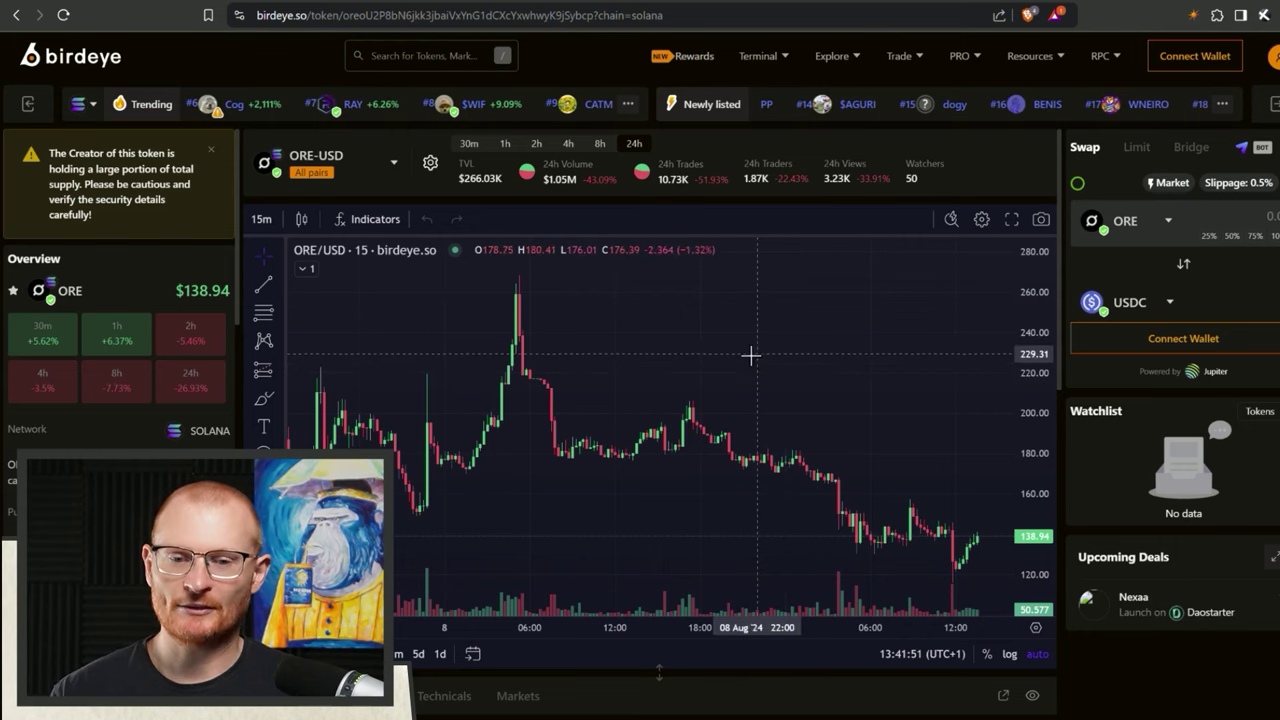
scroll(651, 391, "down", 3)
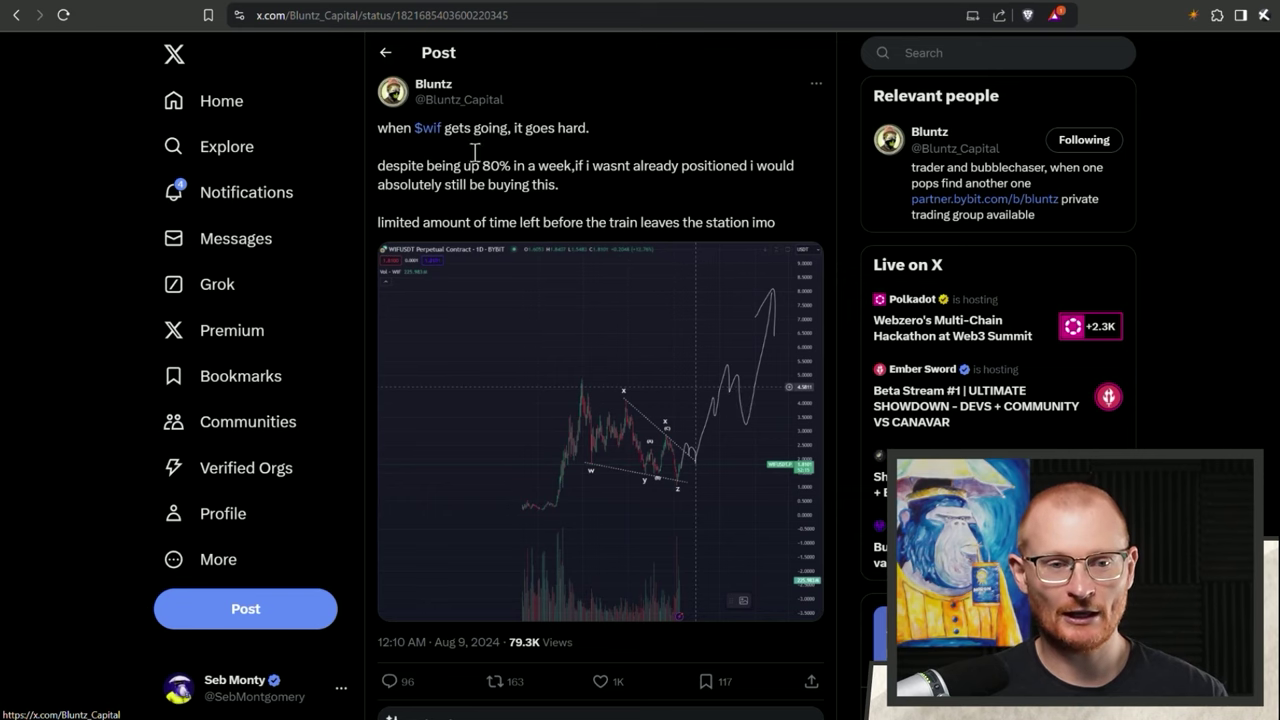
- Read Bluntz's $wif post on X, then find the $JTO post in that profile's feed and open its chart
scroll(473, 173, "up", 1)
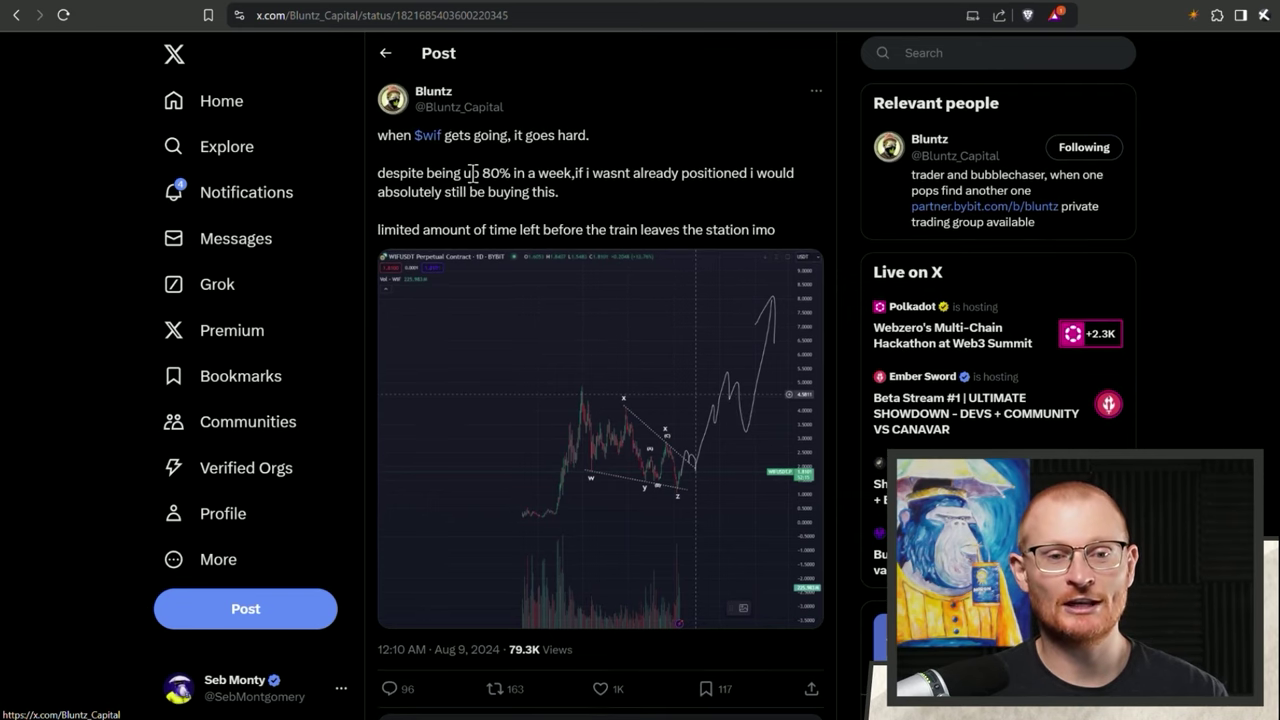
left_click(433, 97)
scroll(630, 390, "down", 10)
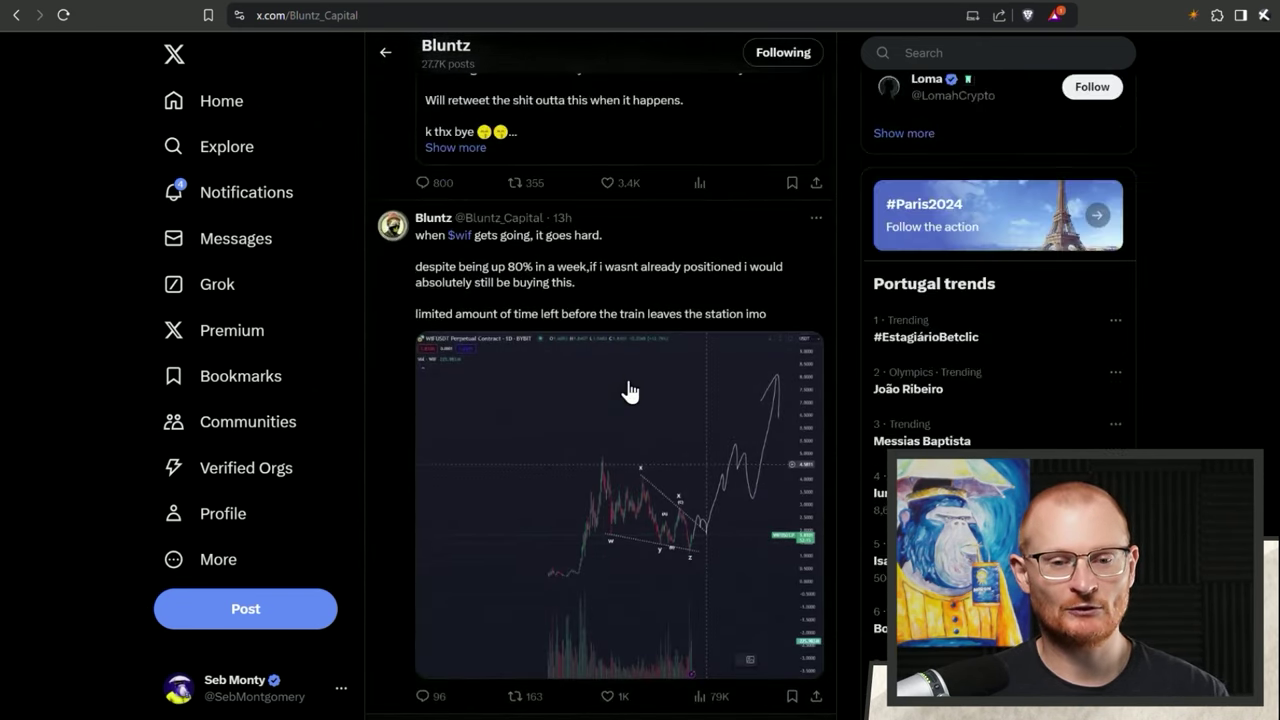
scroll(630, 380, "down", 10)
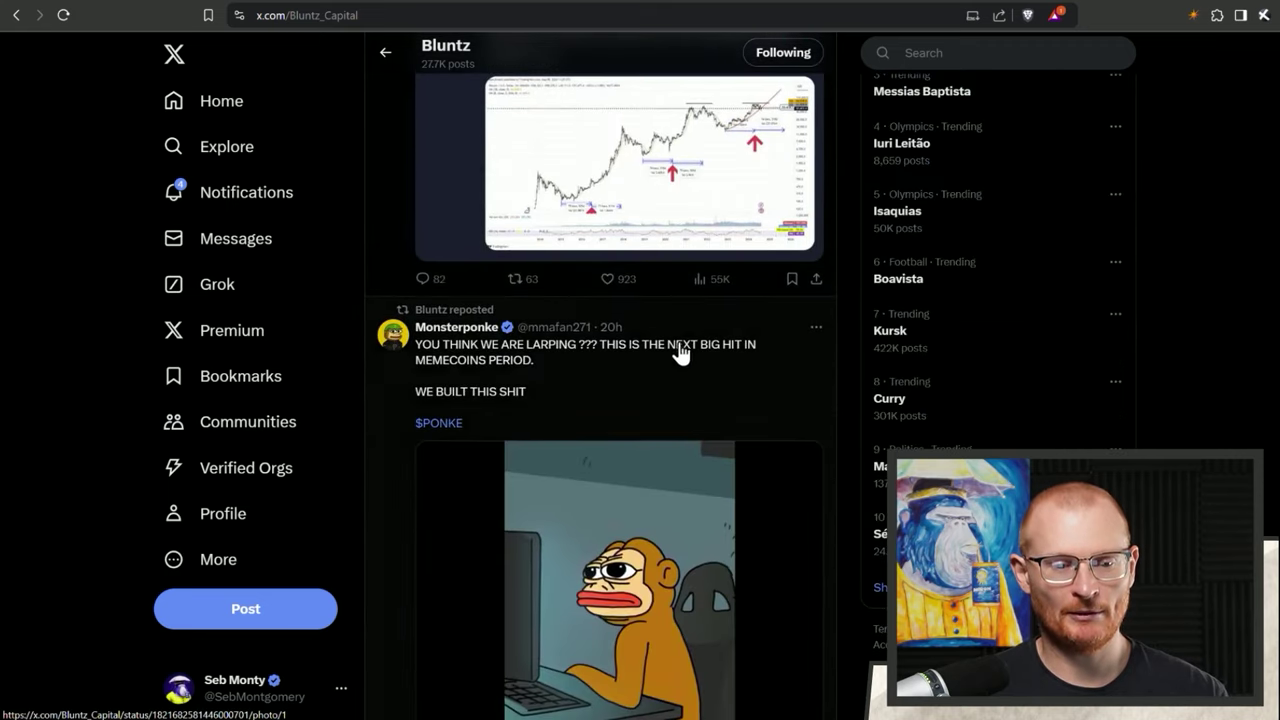
scroll(680, 355, "down", 12)
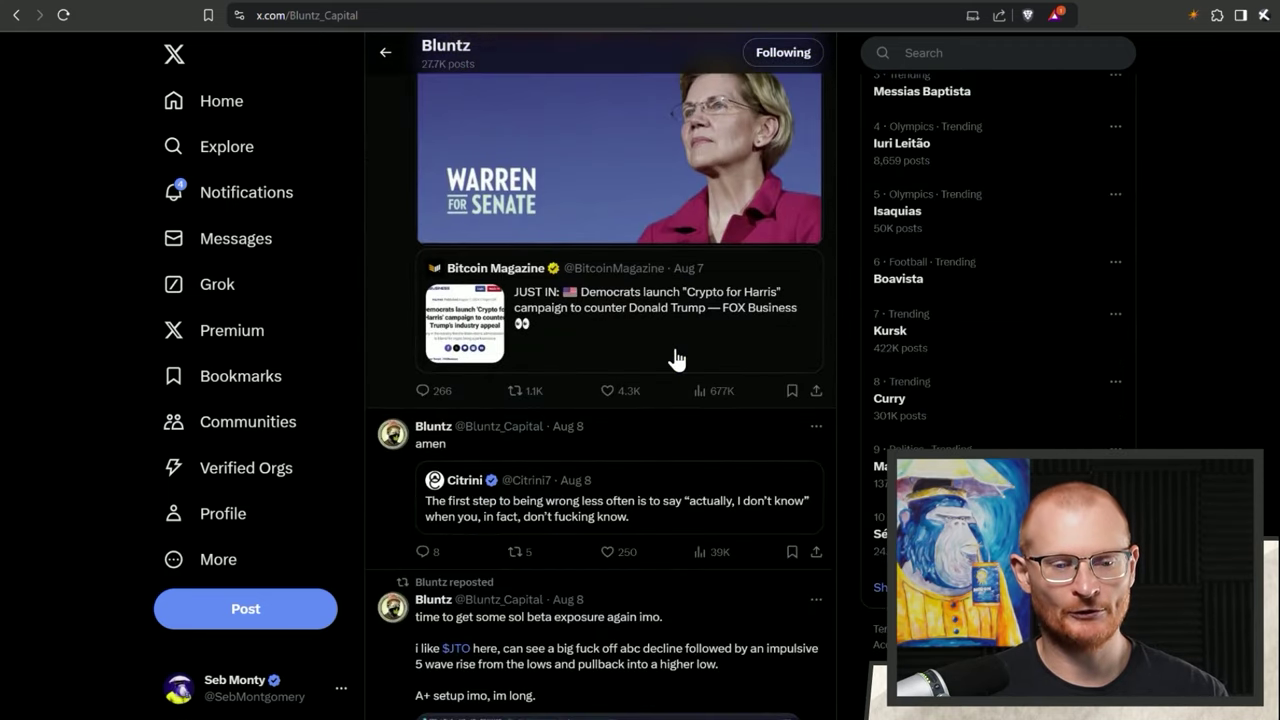
scroll(677, 358, "down", 5)
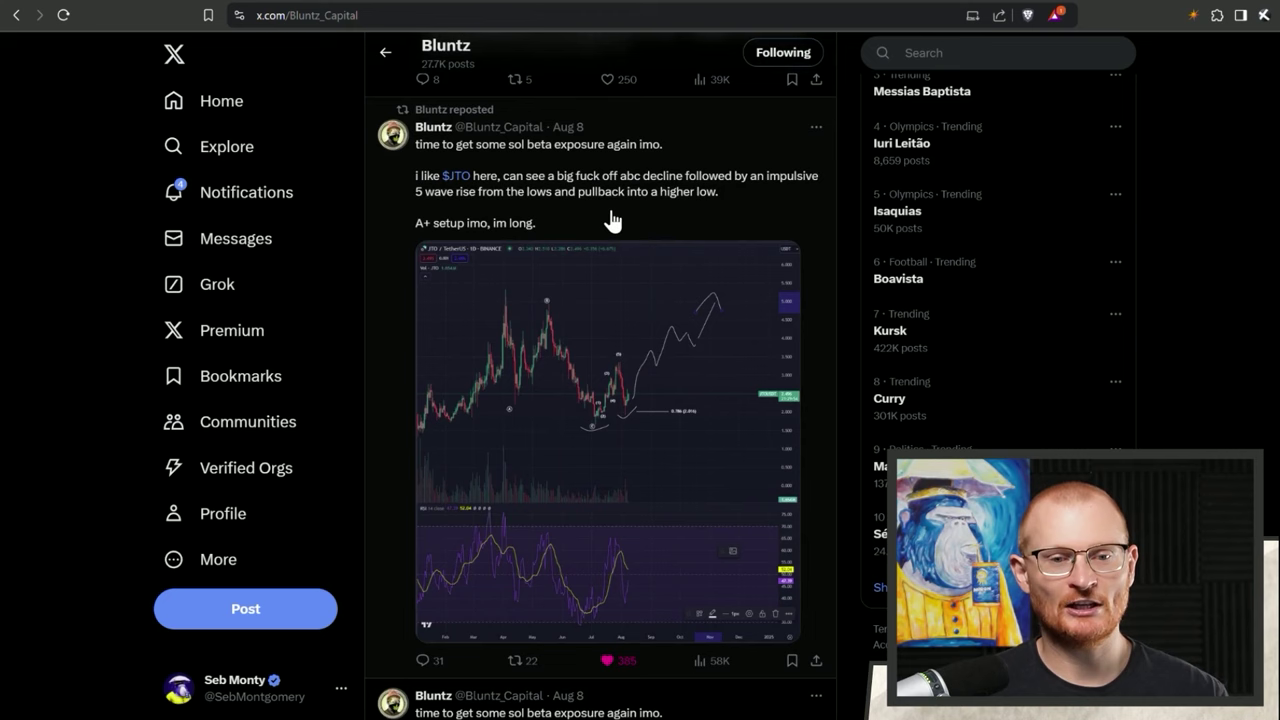
left_click(638, 275)
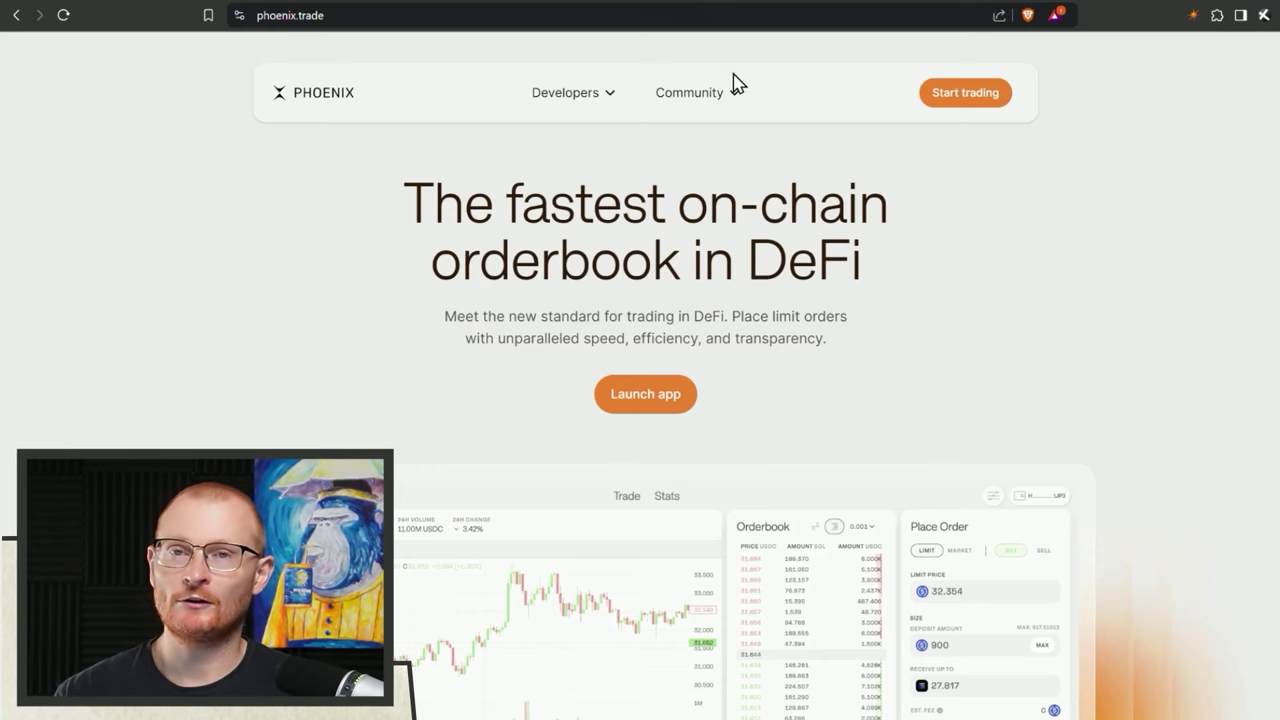
- Open the Phoenix trading app from its home page and connect the Solflare wallet
mouse_move(734, 88)
left_click(973, 94)
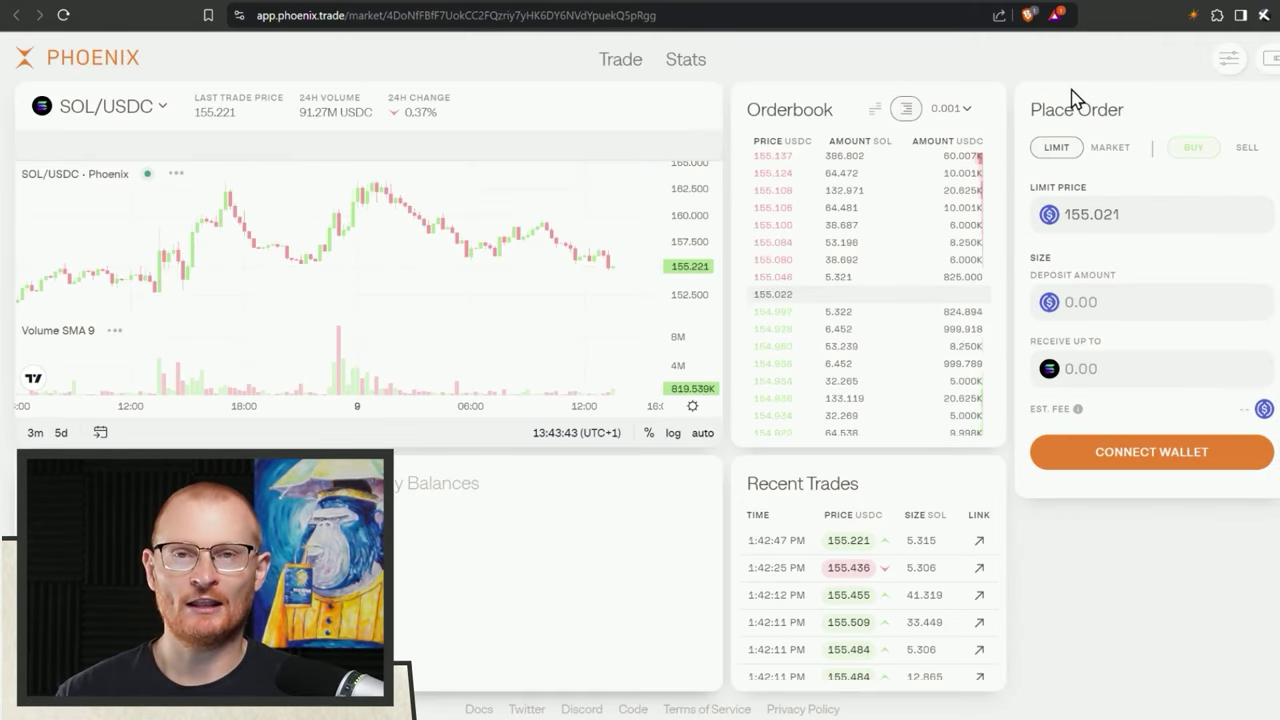
scroll(537, 262, "down", 3)
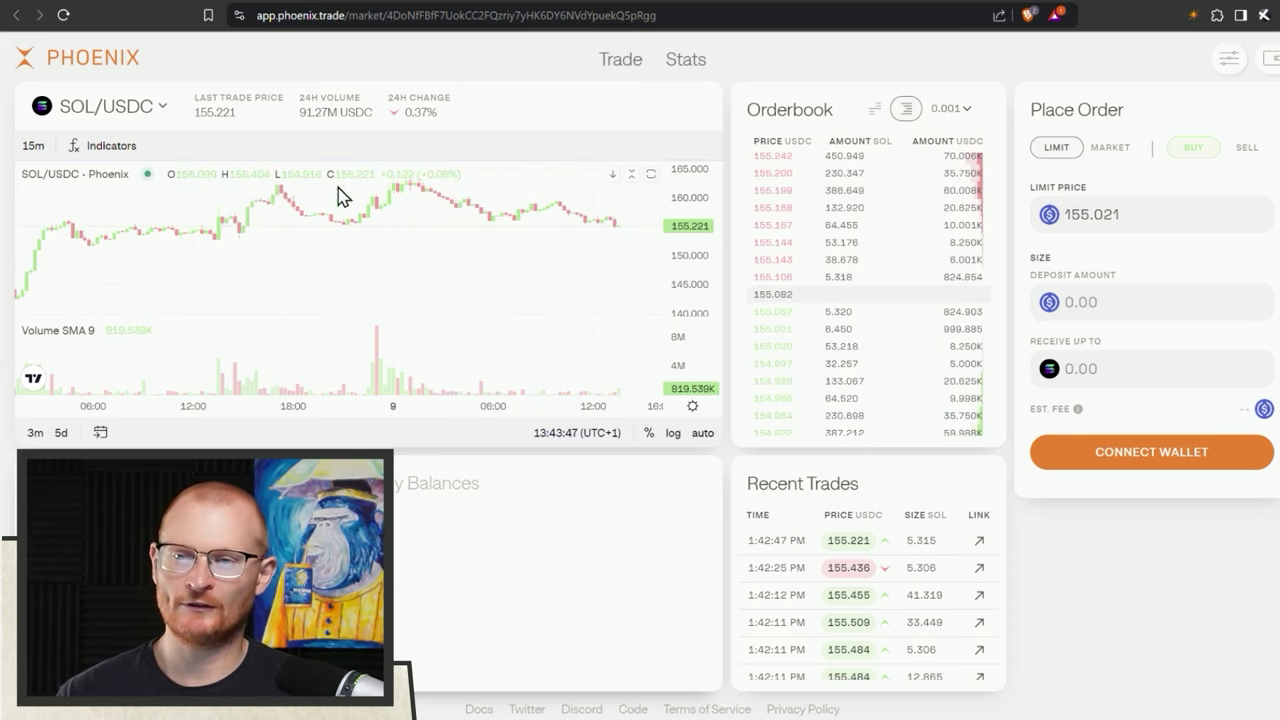
mouse_move(789, 446)
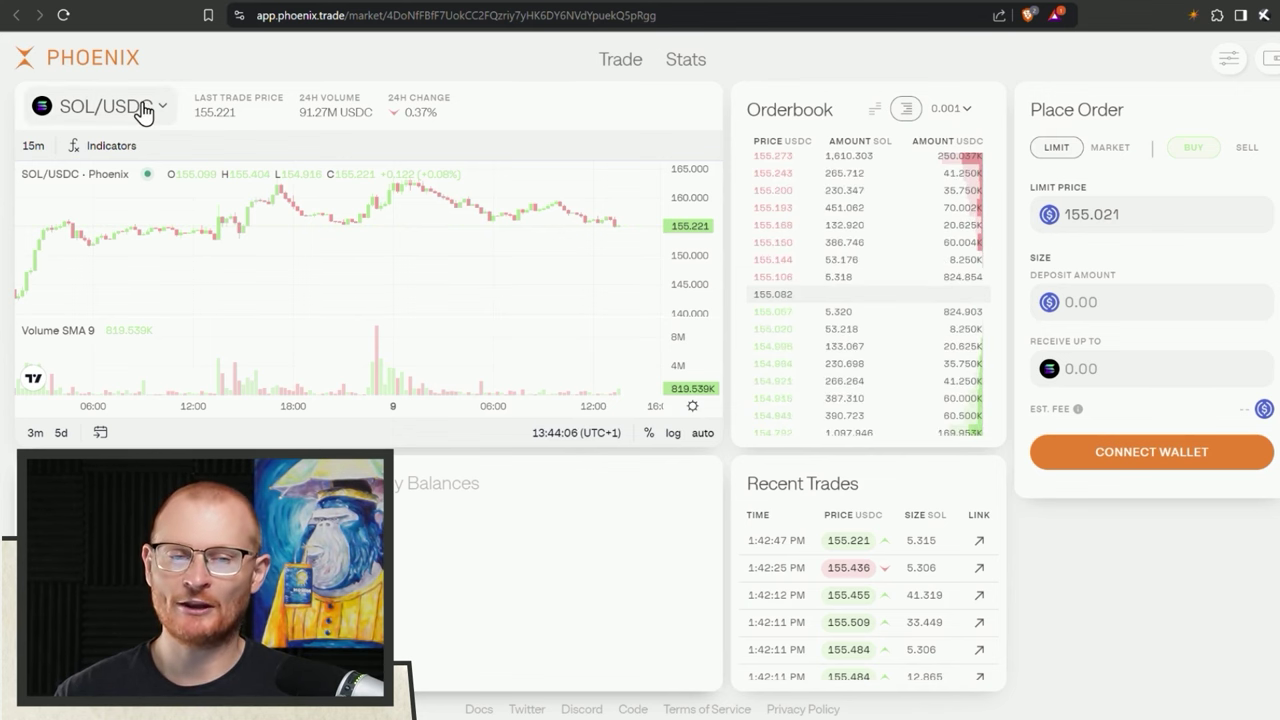
left_click(1160, 465)
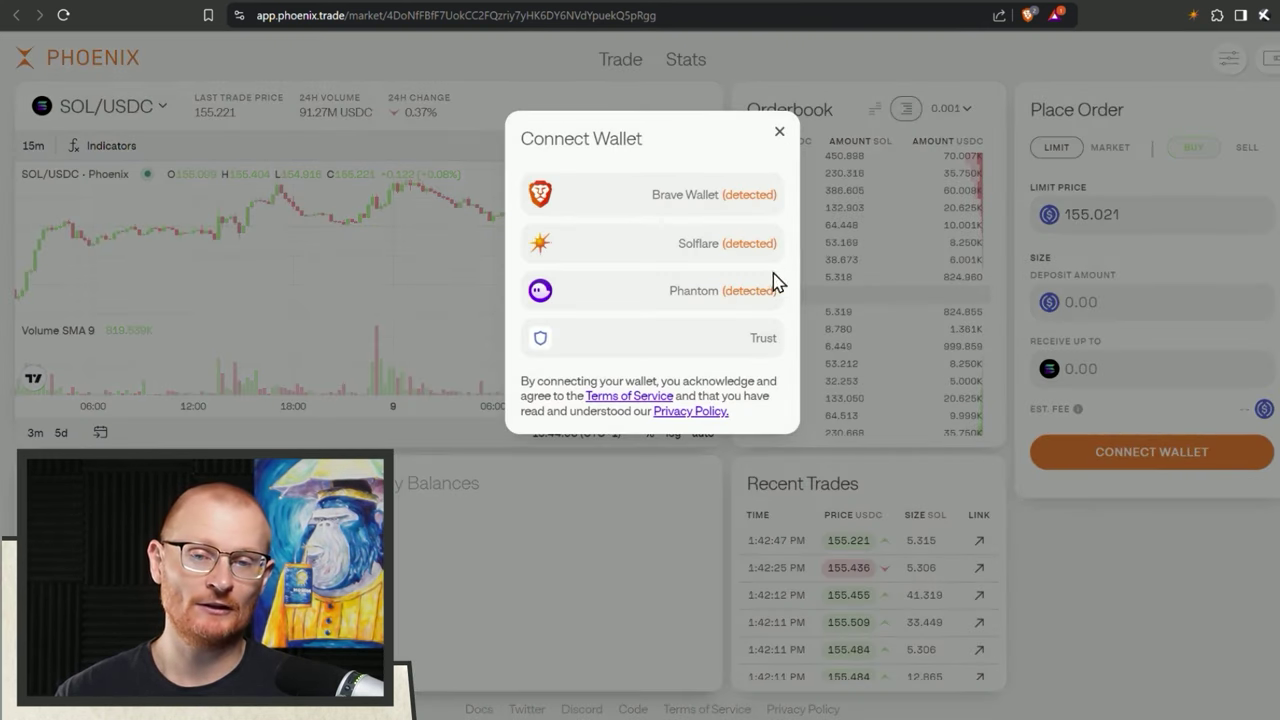
left_click(625, 253)
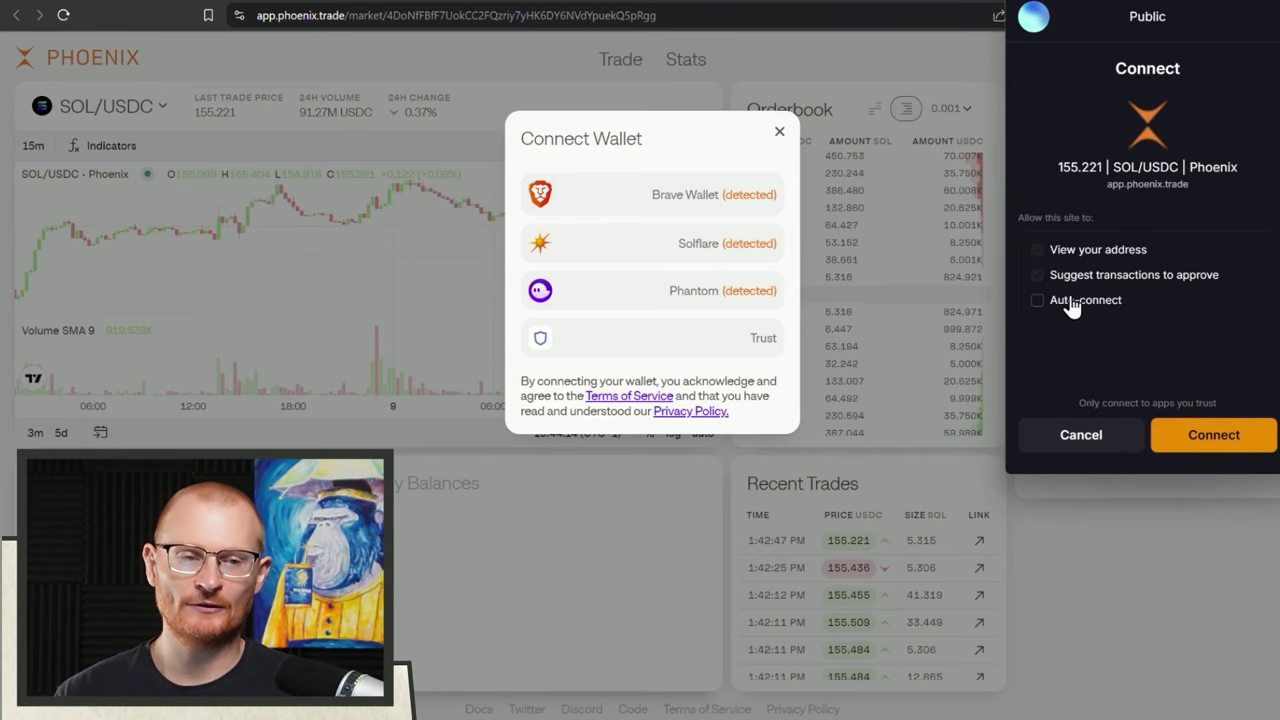
left_click(1190, 441)
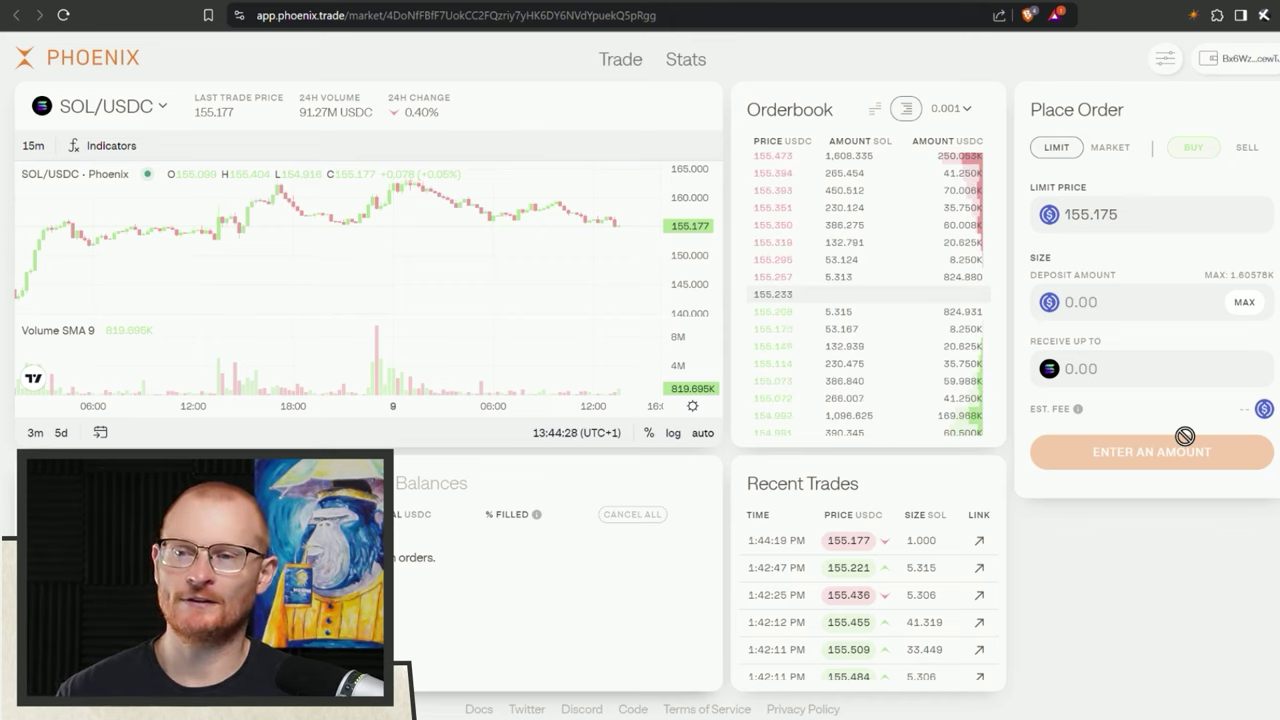
- Check the available markets and the SOL/USDC order book, and switch to the $WIF/USDC market
left_click(142, 110)
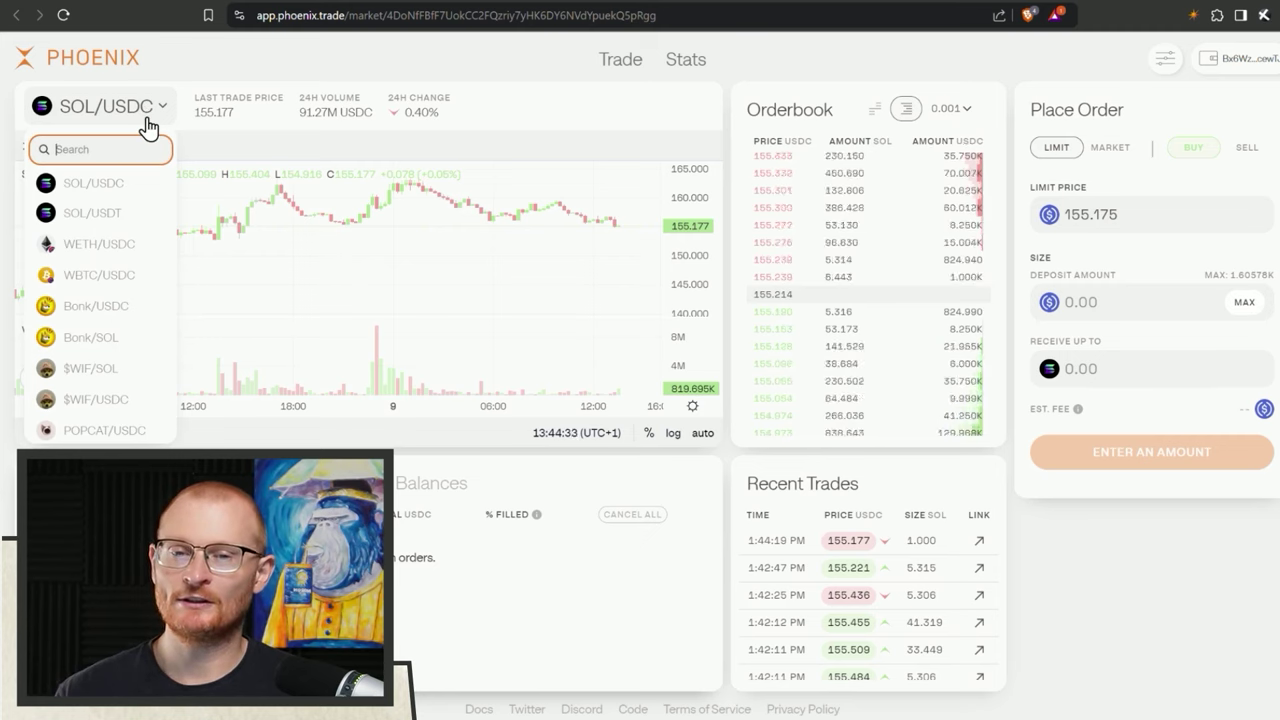
scroll(900, 396, "down", 3)
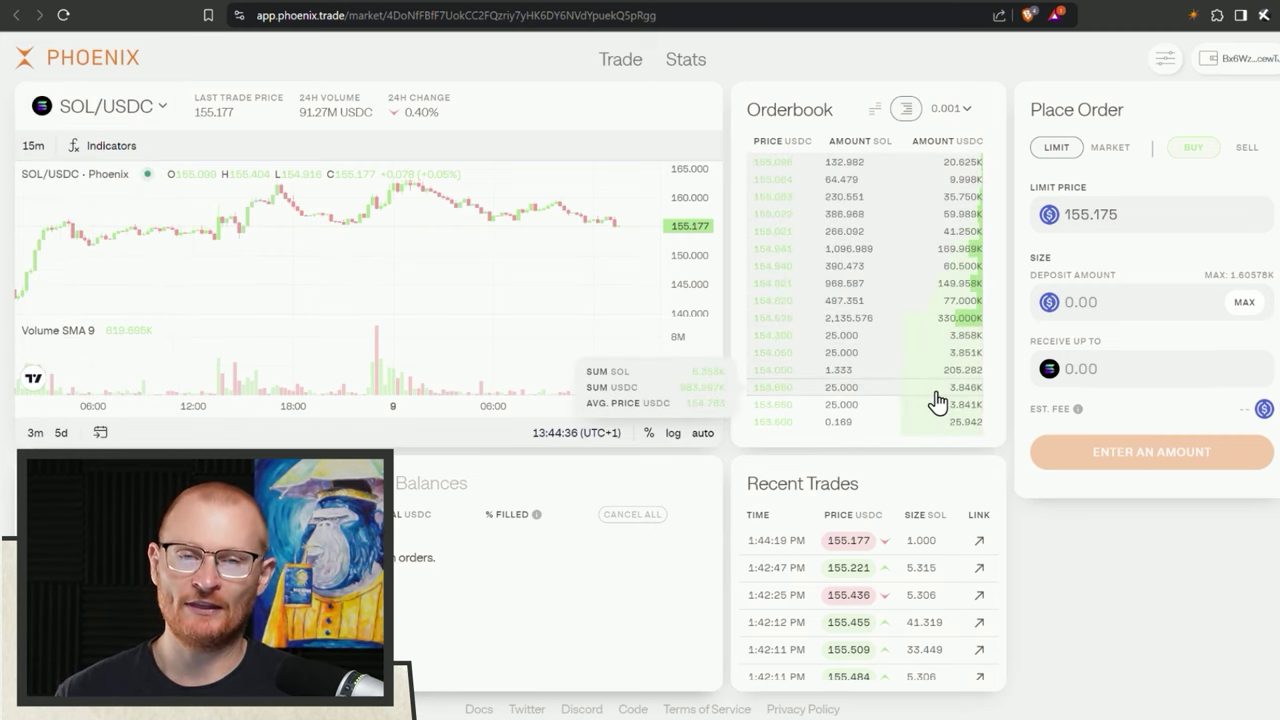
scroll(912, 222, "up", 3)
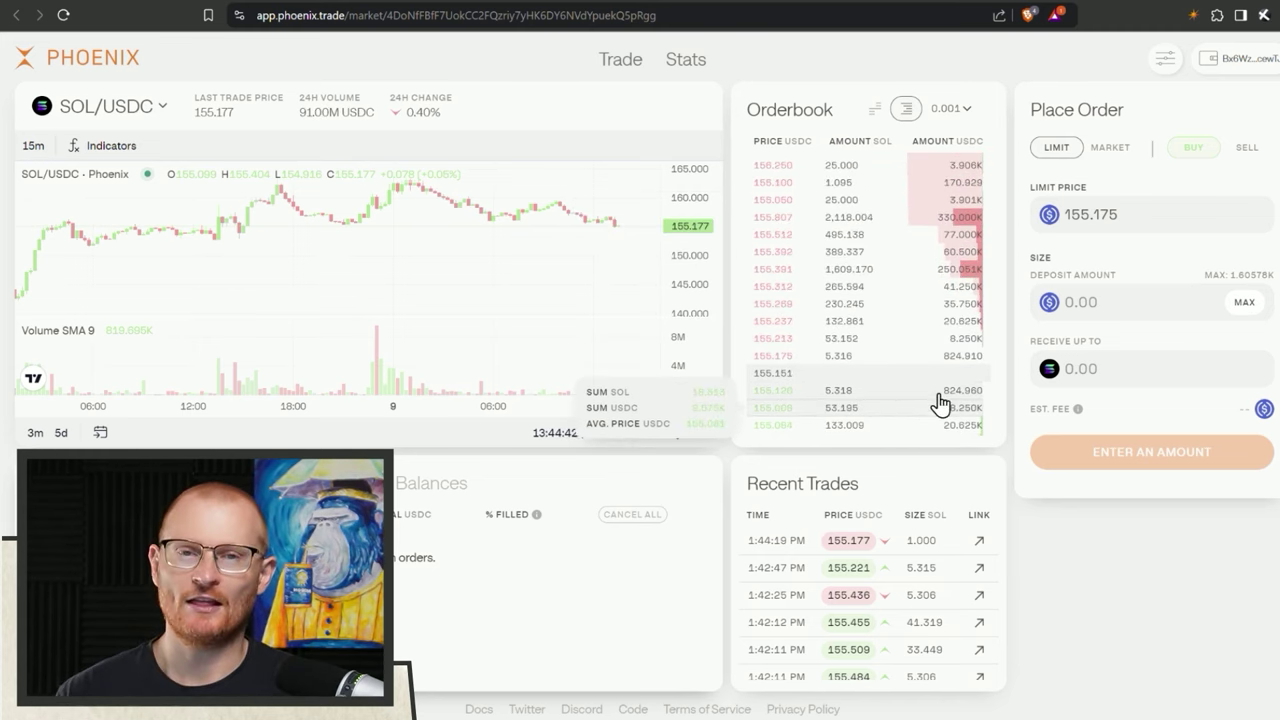
left_click(136, 112)
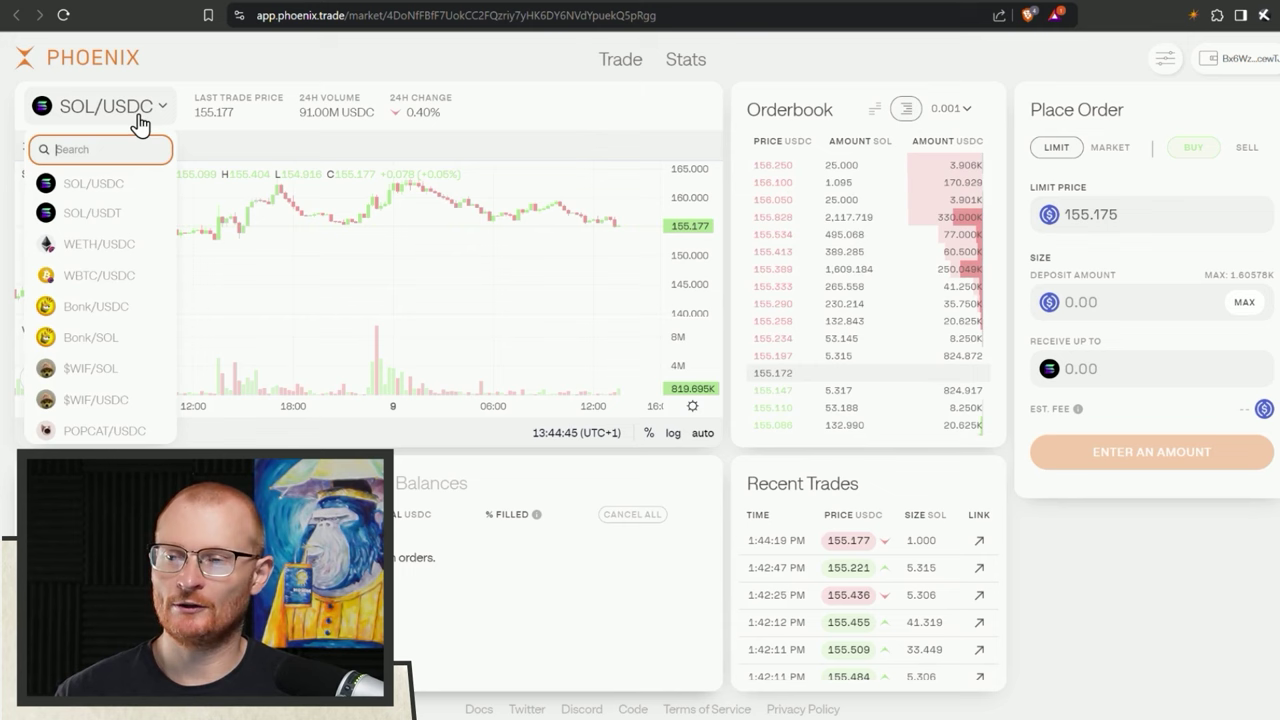
left_click(120, 400)
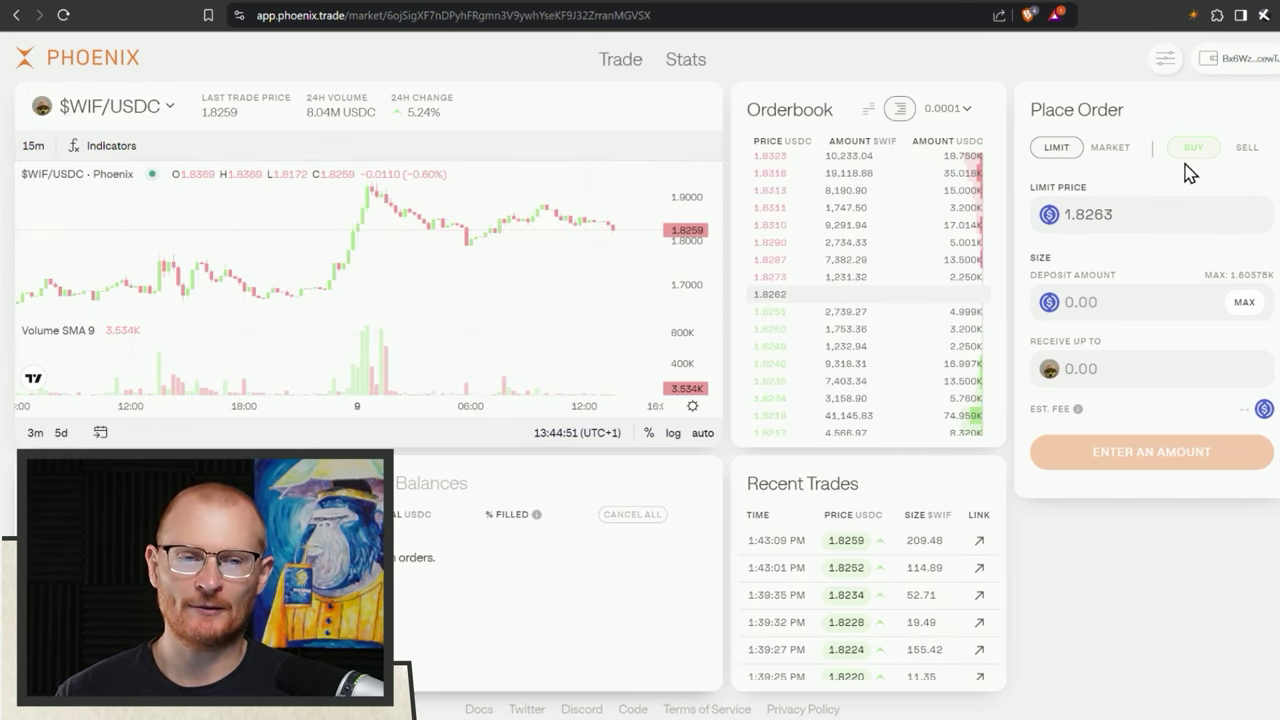
- Buy $WIF with 300 USDC through a market order and approve the transaction
left_click(1110, 148)
left_click(1176, 230)
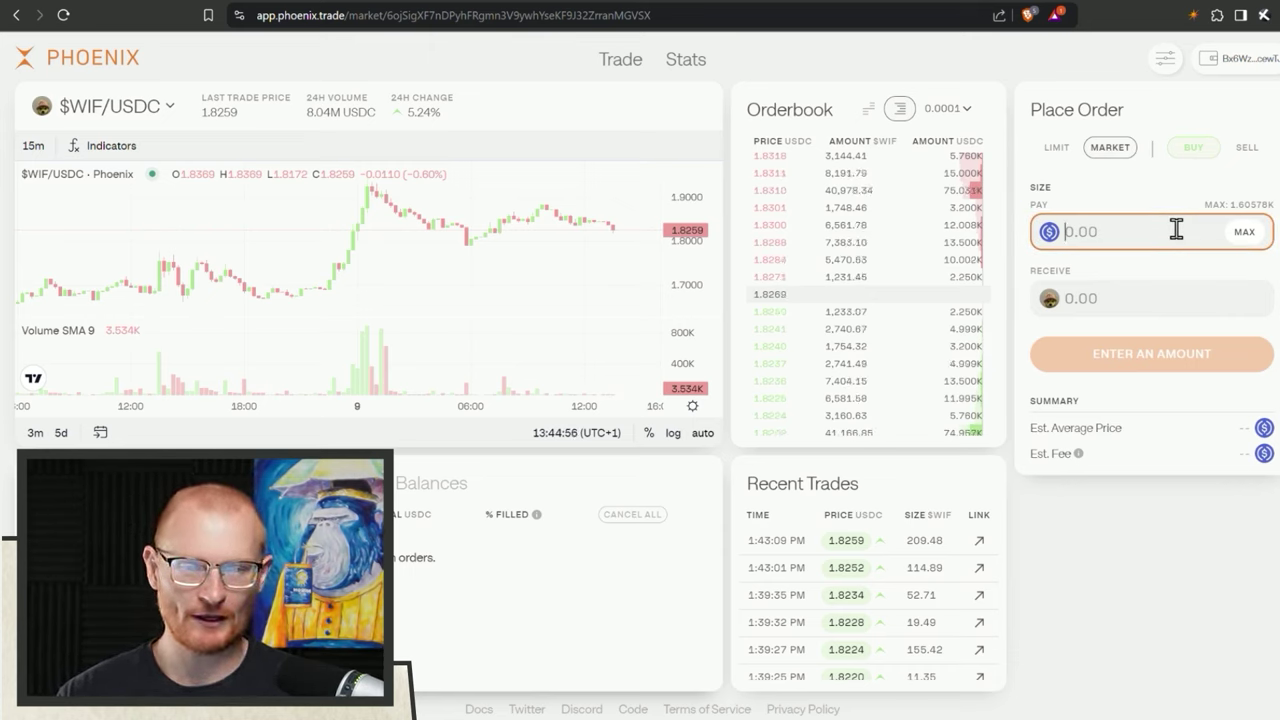
type("300")
left_click(1146, 371)
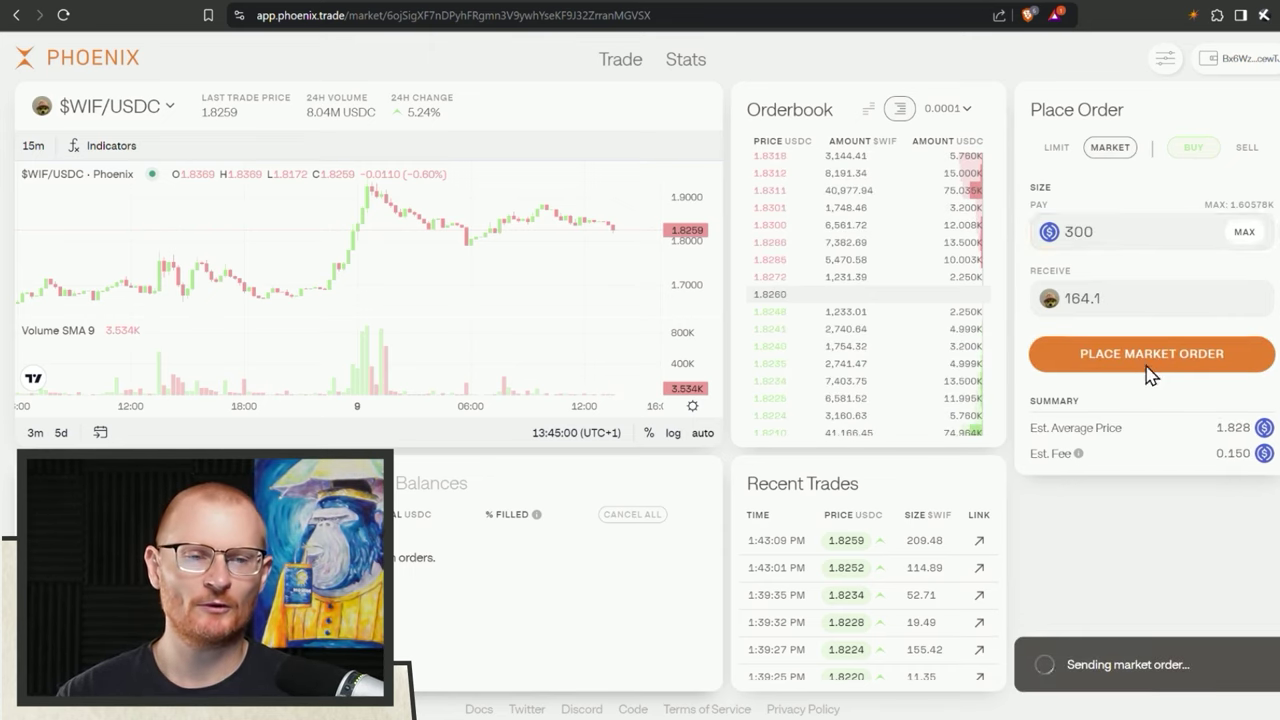
left_click(1218, 445)
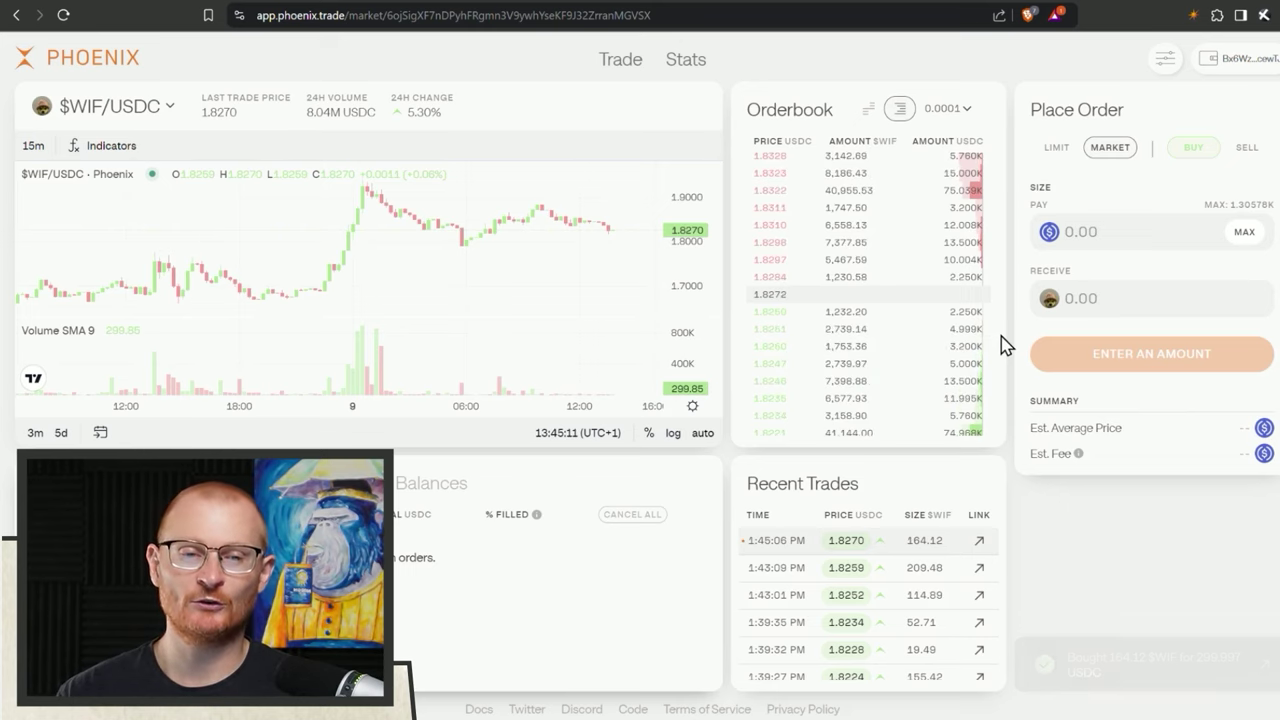
- Set up a limit sell order for the maximum $WIF amount at a limit price of 2.9 USDC
left_click(1247, 149)
left_click(1244, 232)
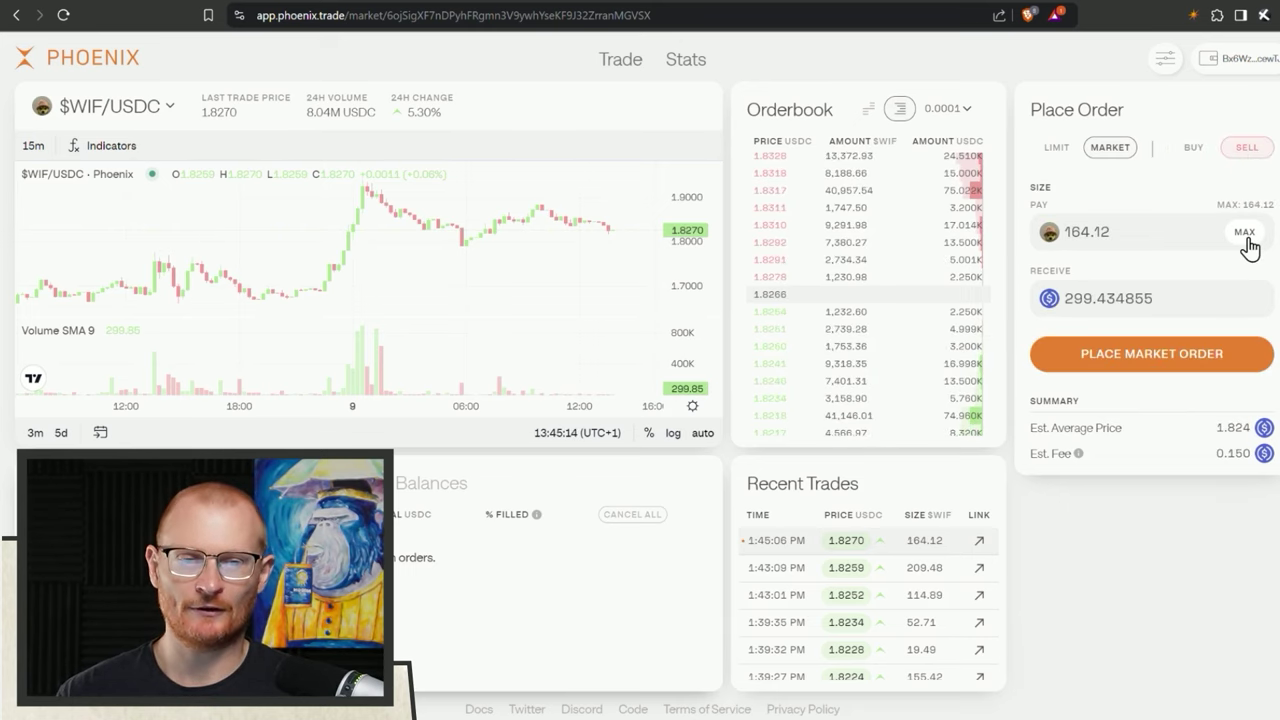
left_click(1066, 156)
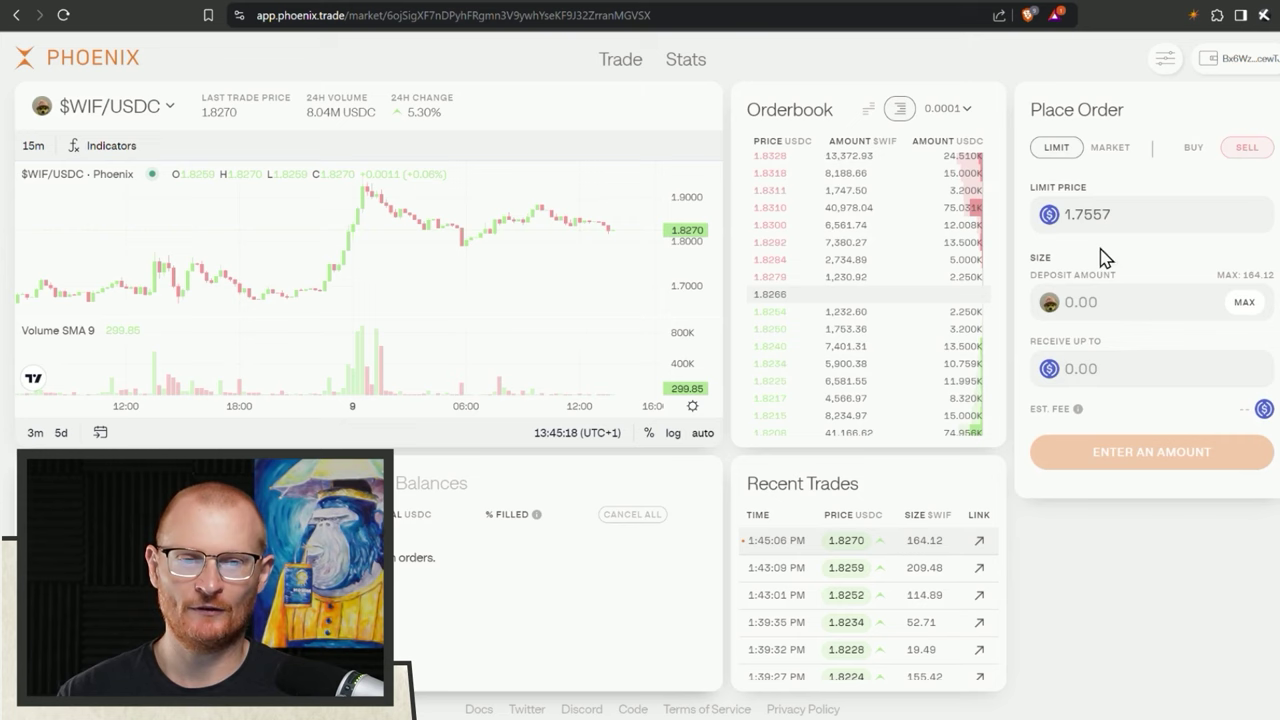
left_click(1078, 211)
type("2.")
key("Tab")
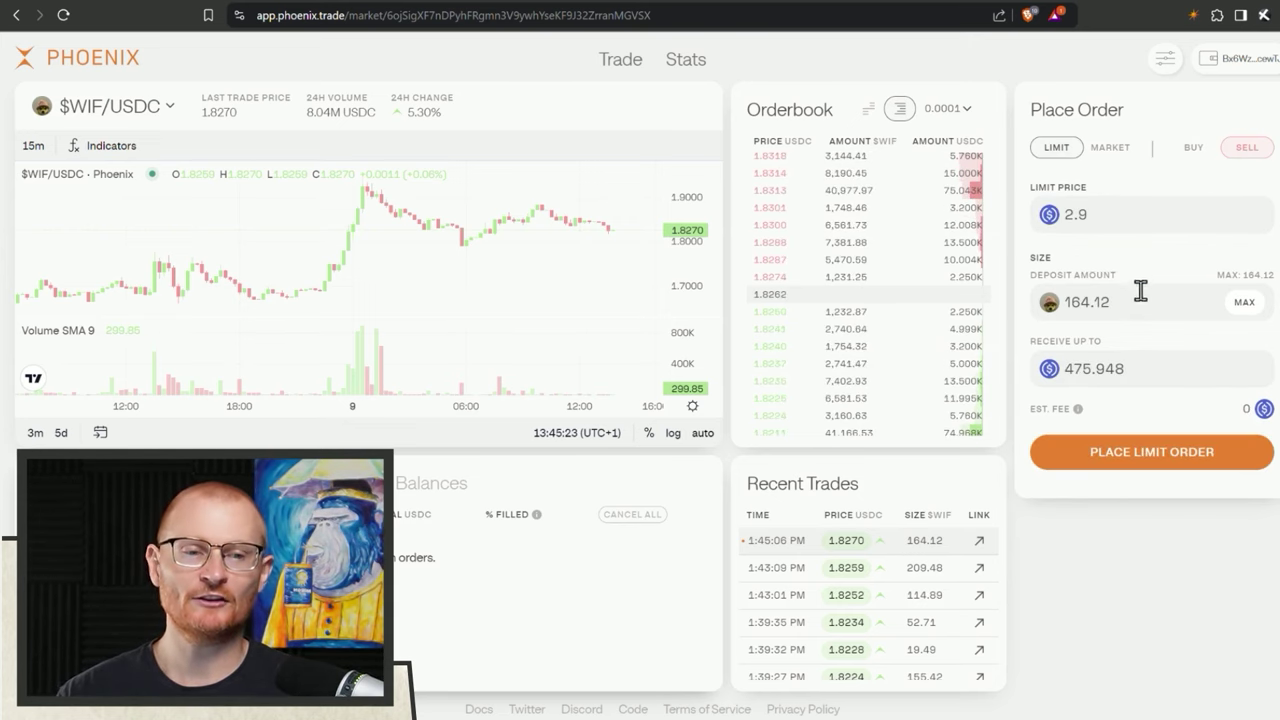
- Reduce the deposit amount to 80 $WIF, place the limit sell order at 2.9 USDC and approve the transaction
double_click(1111, 301)
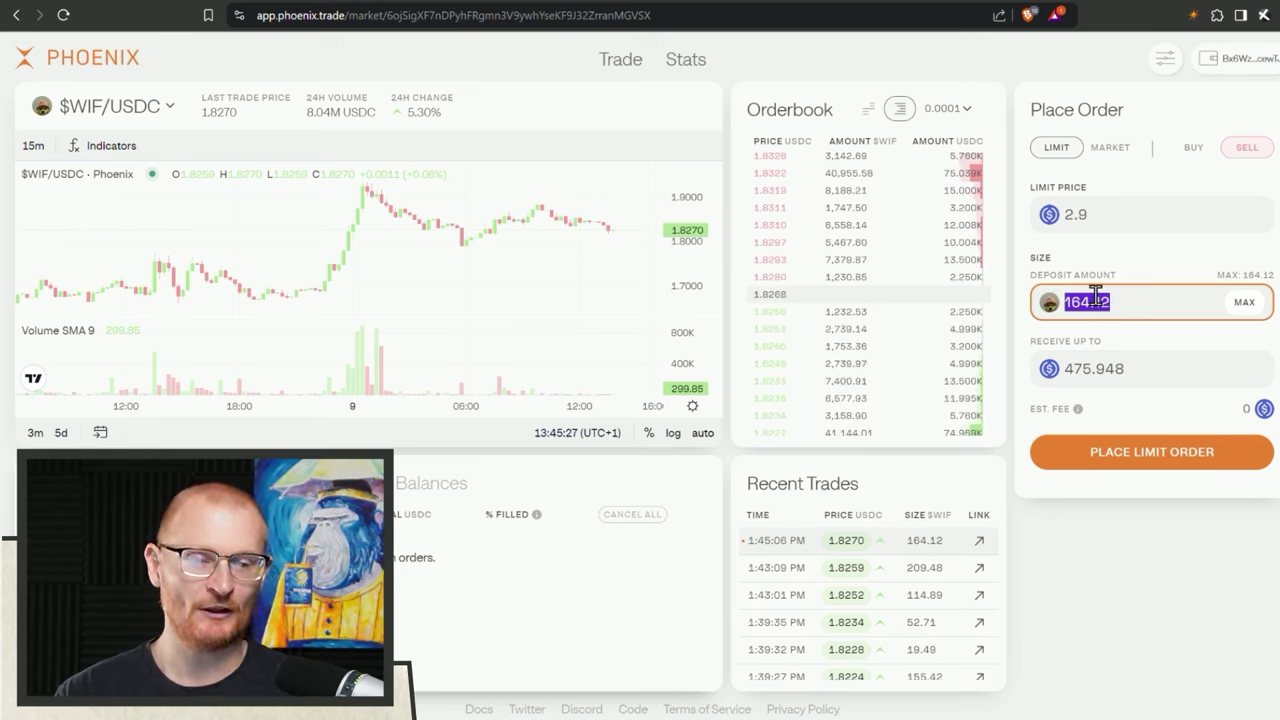
type("80")
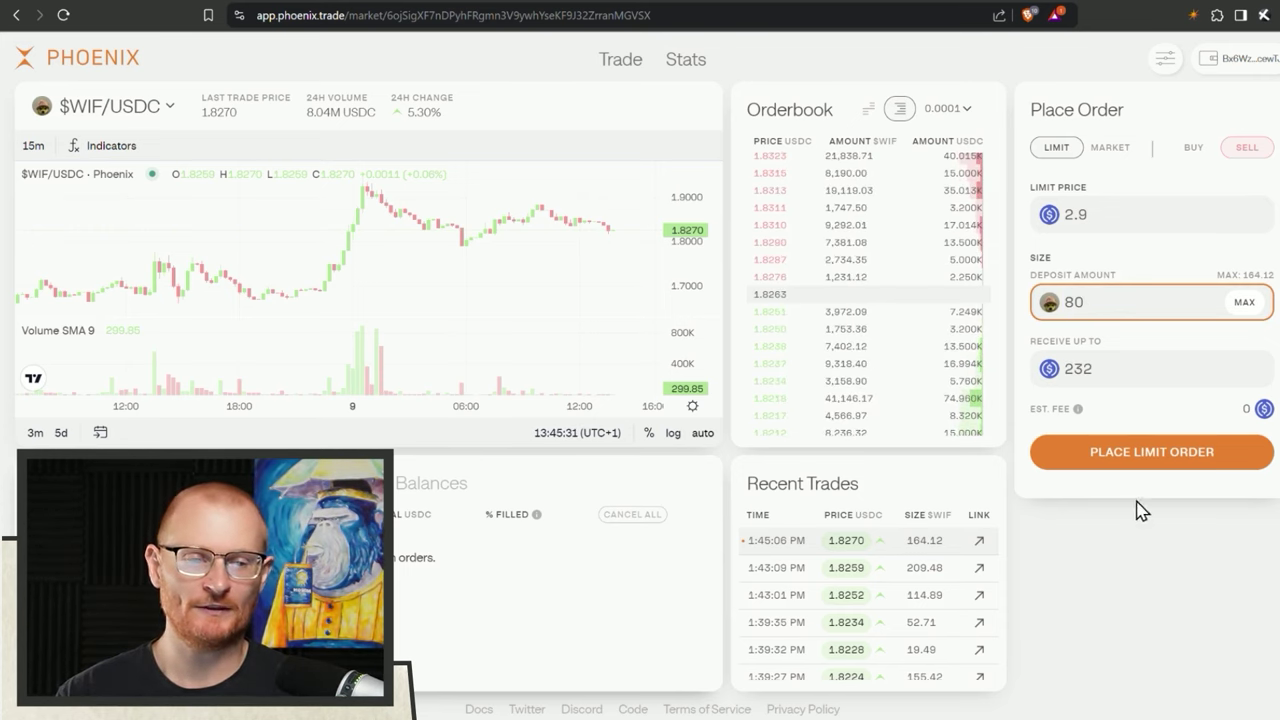
left_click(1149, 462)
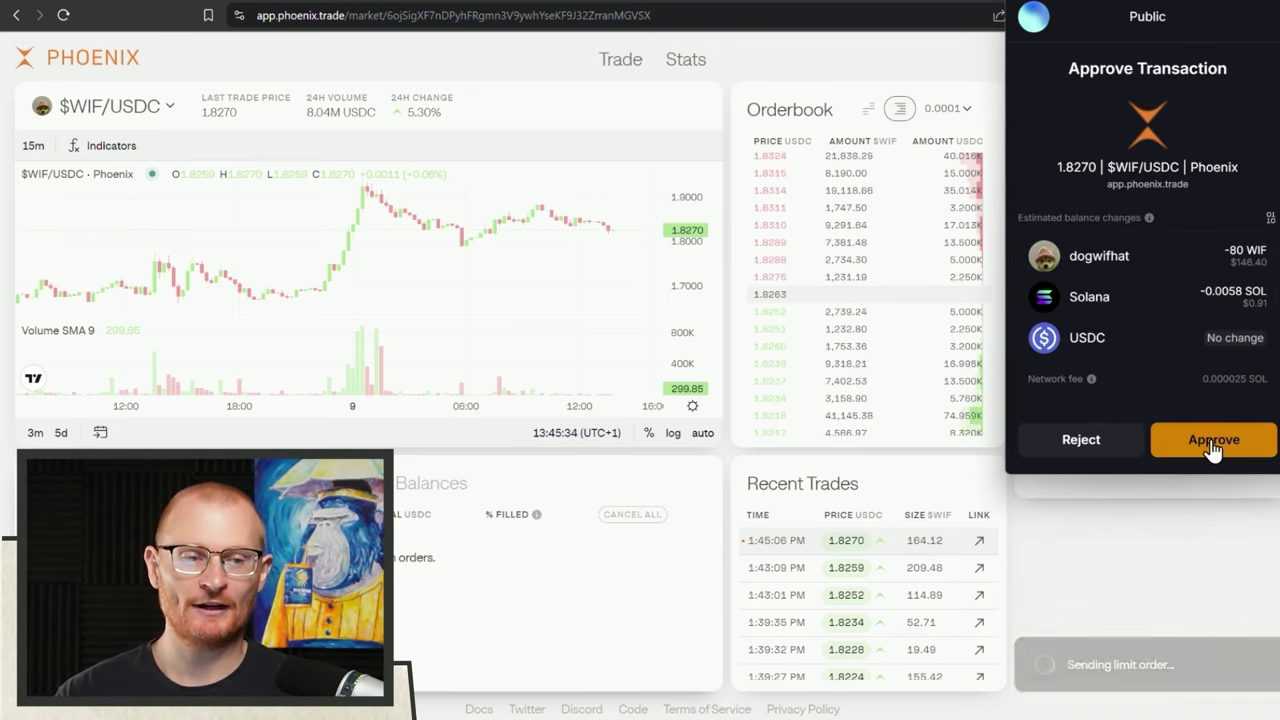
left_click(1208, 448)
- Place a limit order to sell 30 $WIF at 3.3 USDC and approve the transaction
left_click(1096, 217)
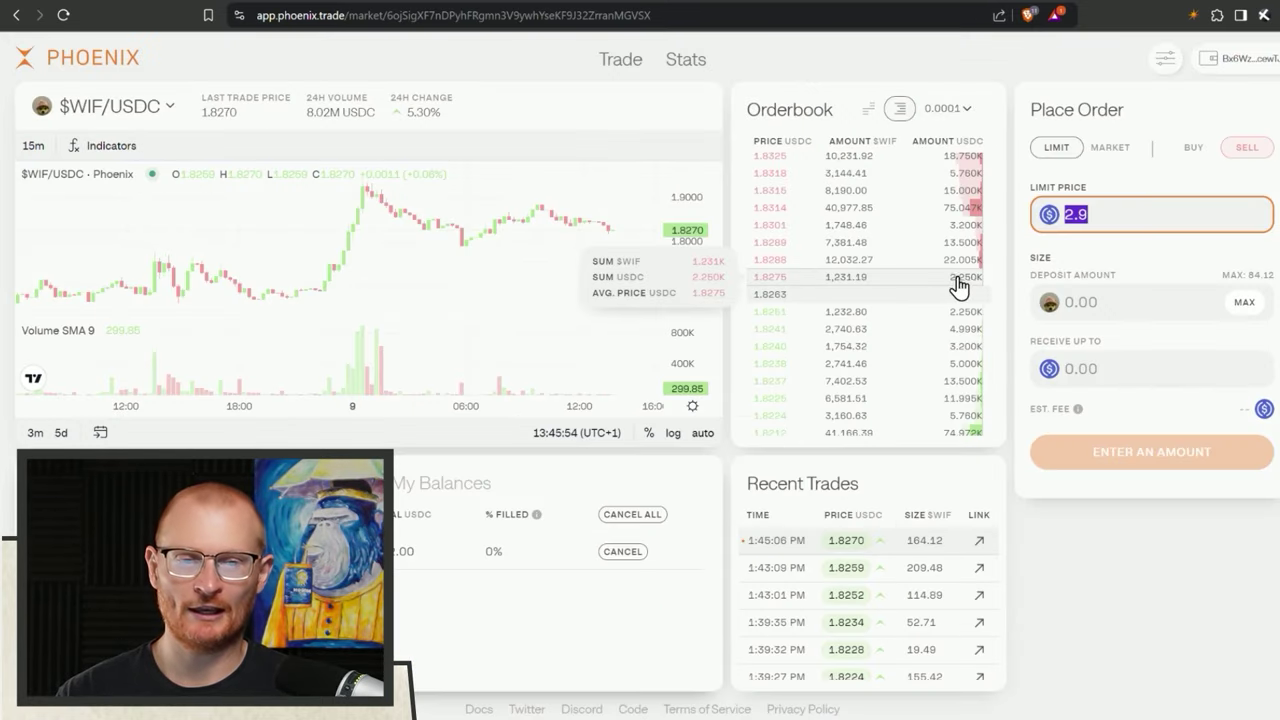
type("3.3")
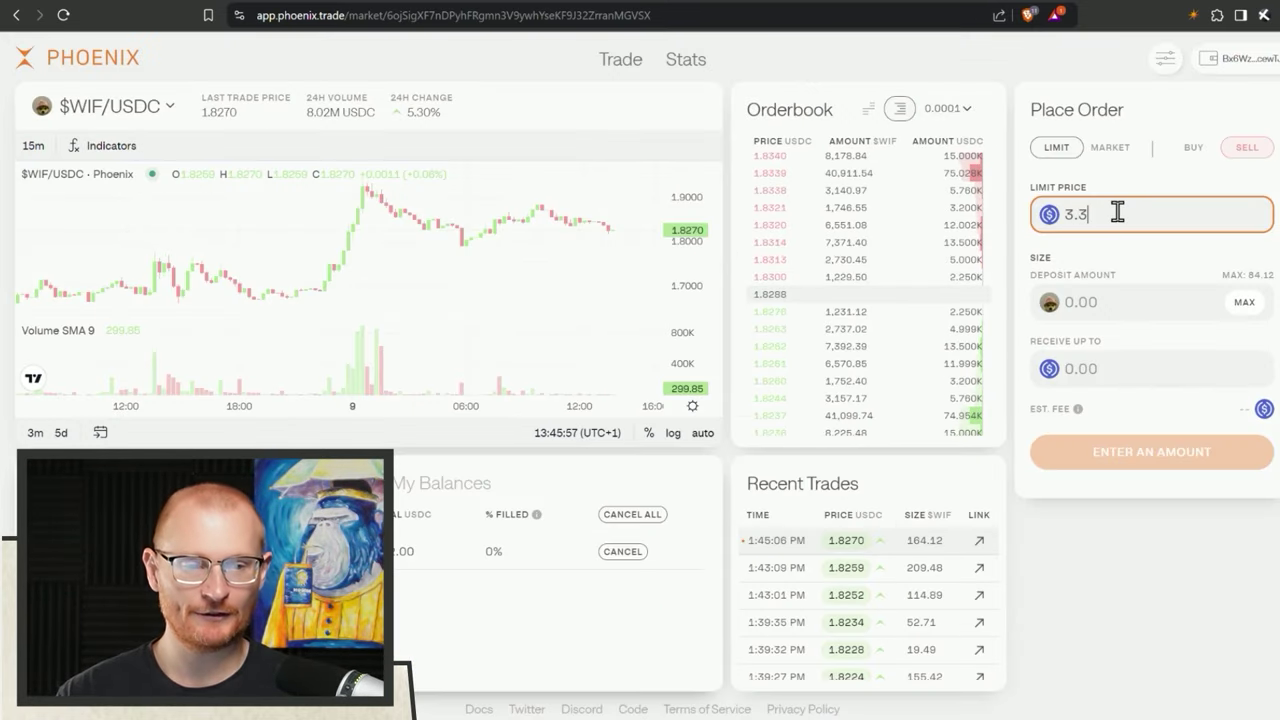
left_click(1100, 305)
type("50")
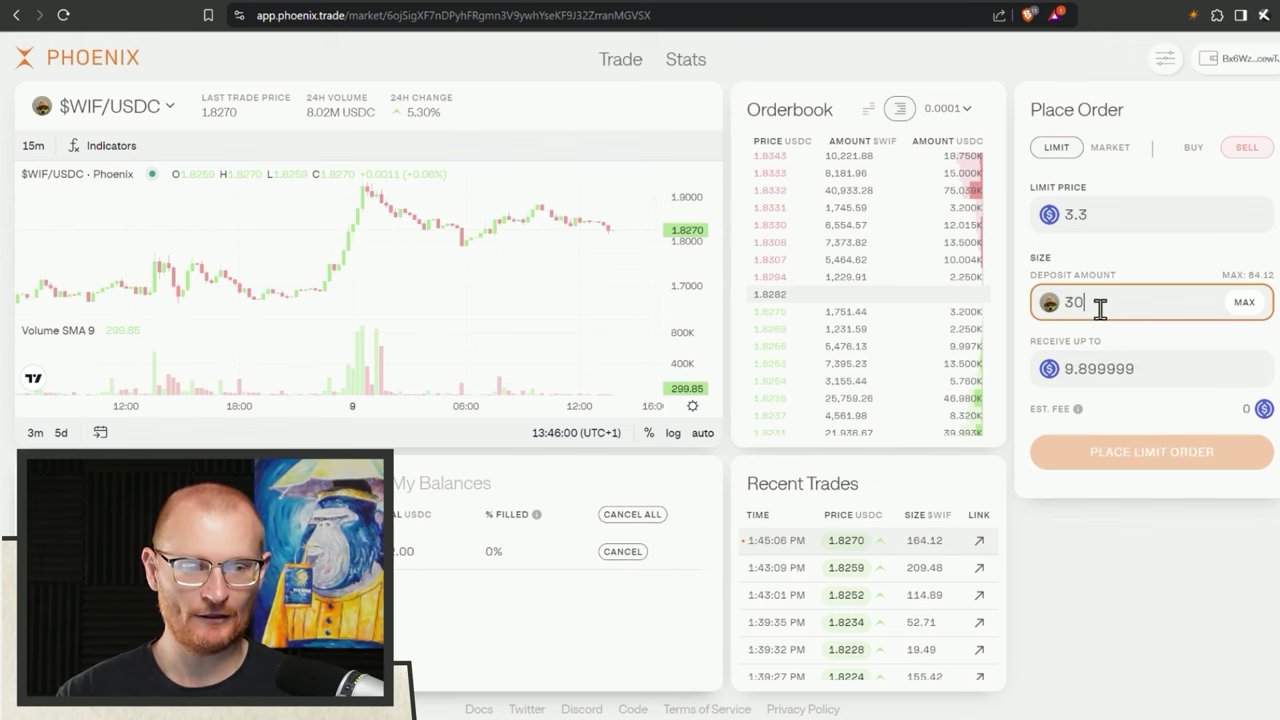
left_click(1127, 465)
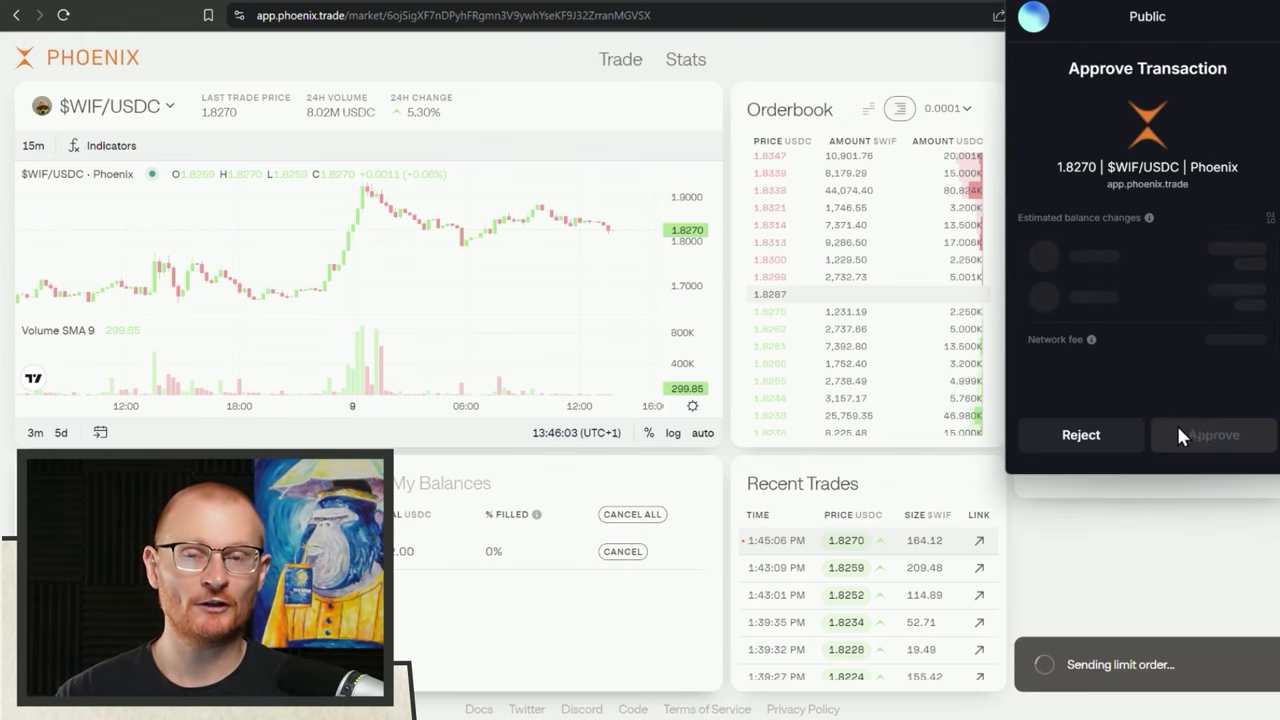
left_click(1208, 440)
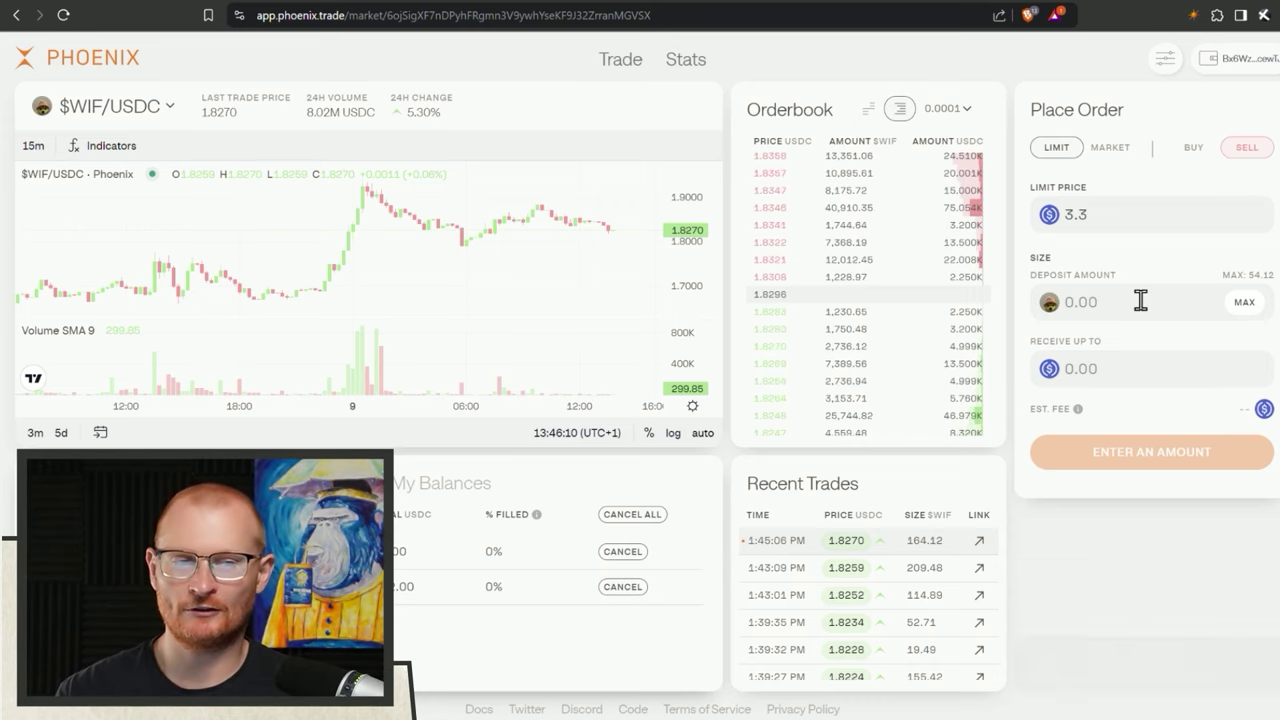
- Place a limit order to sell the maximum remaining $WIF at 5 USDC and approve the transaction
double_click(1097, 201)
type("5")
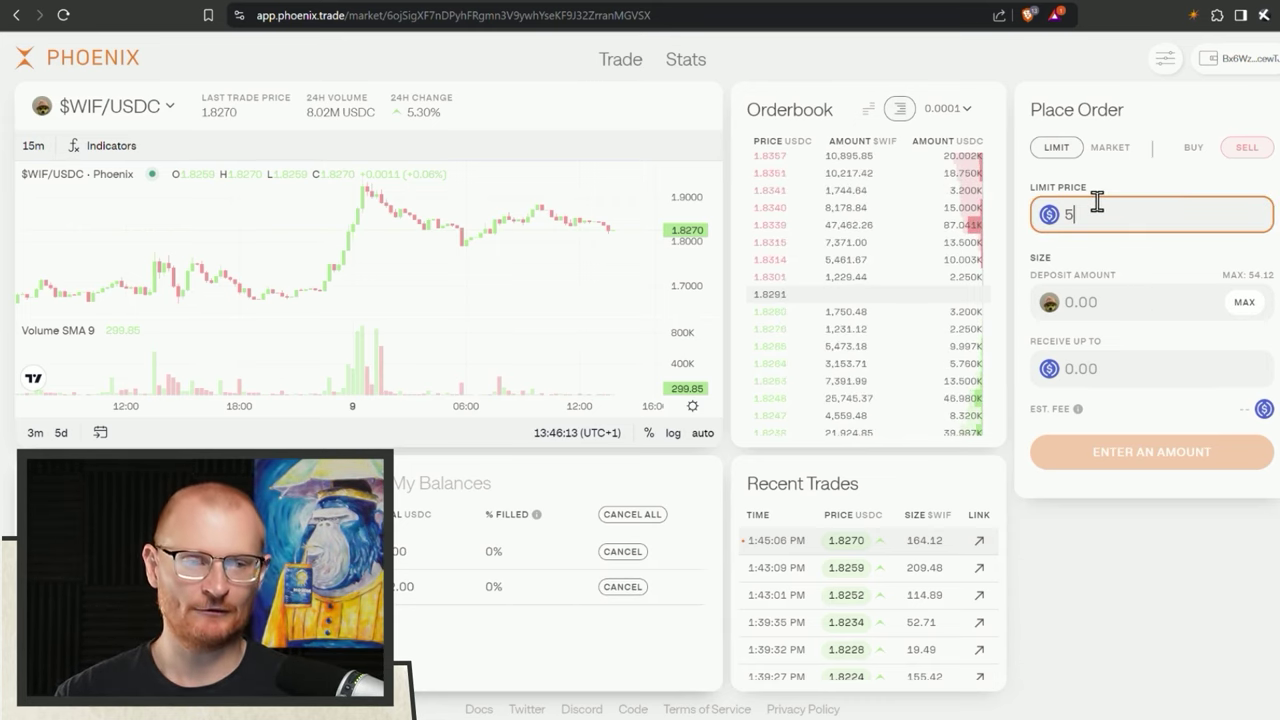
left_click(1243, 304)
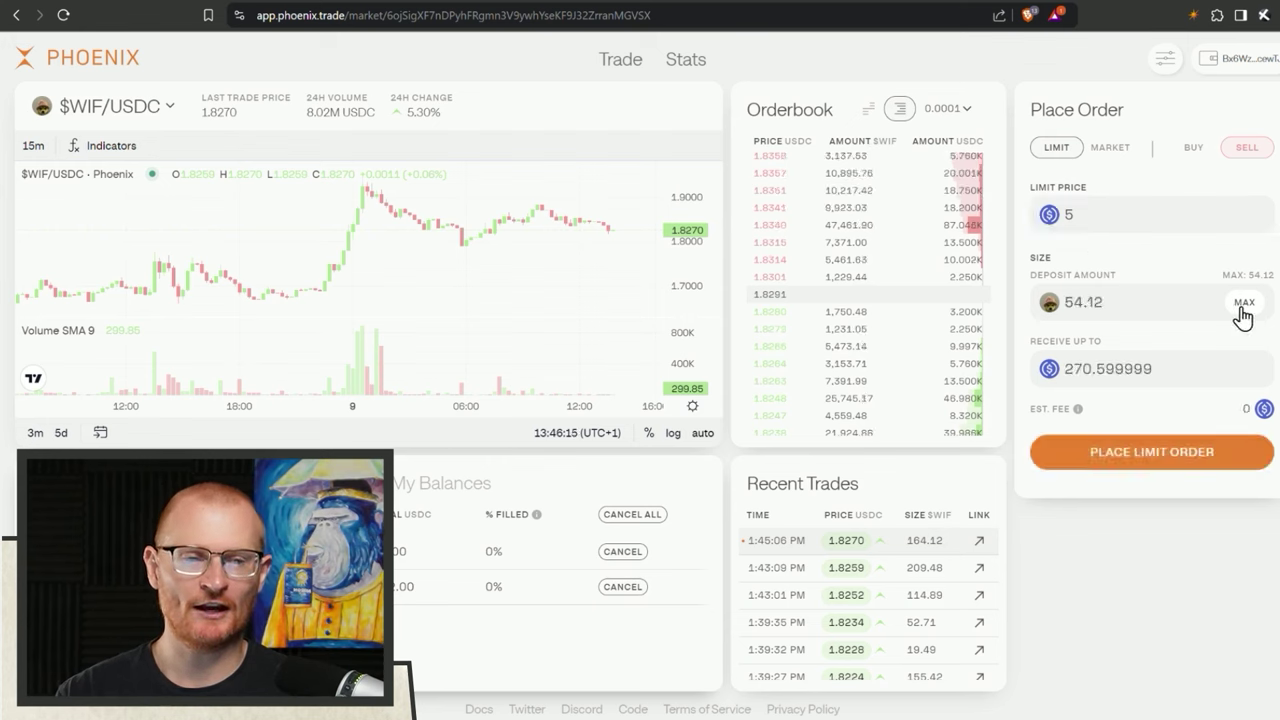
left_click(1140, 458)
left_click(1224, 437)
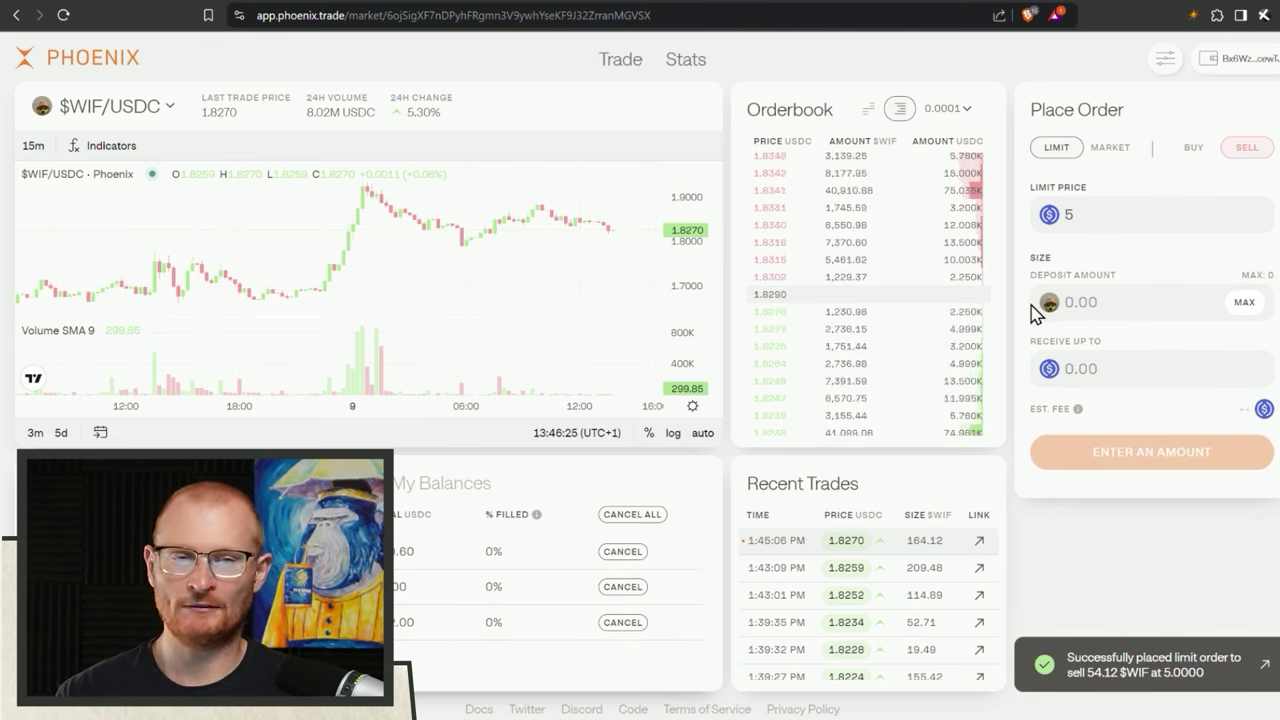
- Switch from the $WIF/USDC market to the JTO/USDC market
left_click(110, 108)
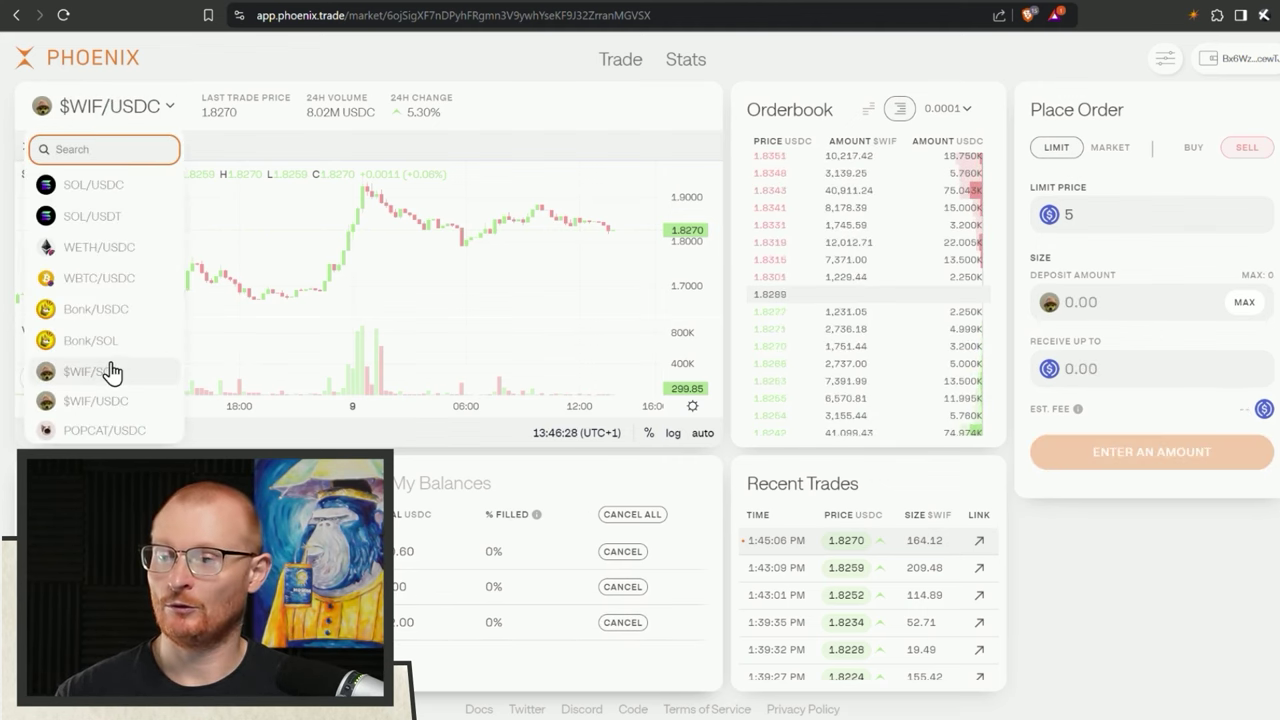
scroll(110, 370, "down", 3)
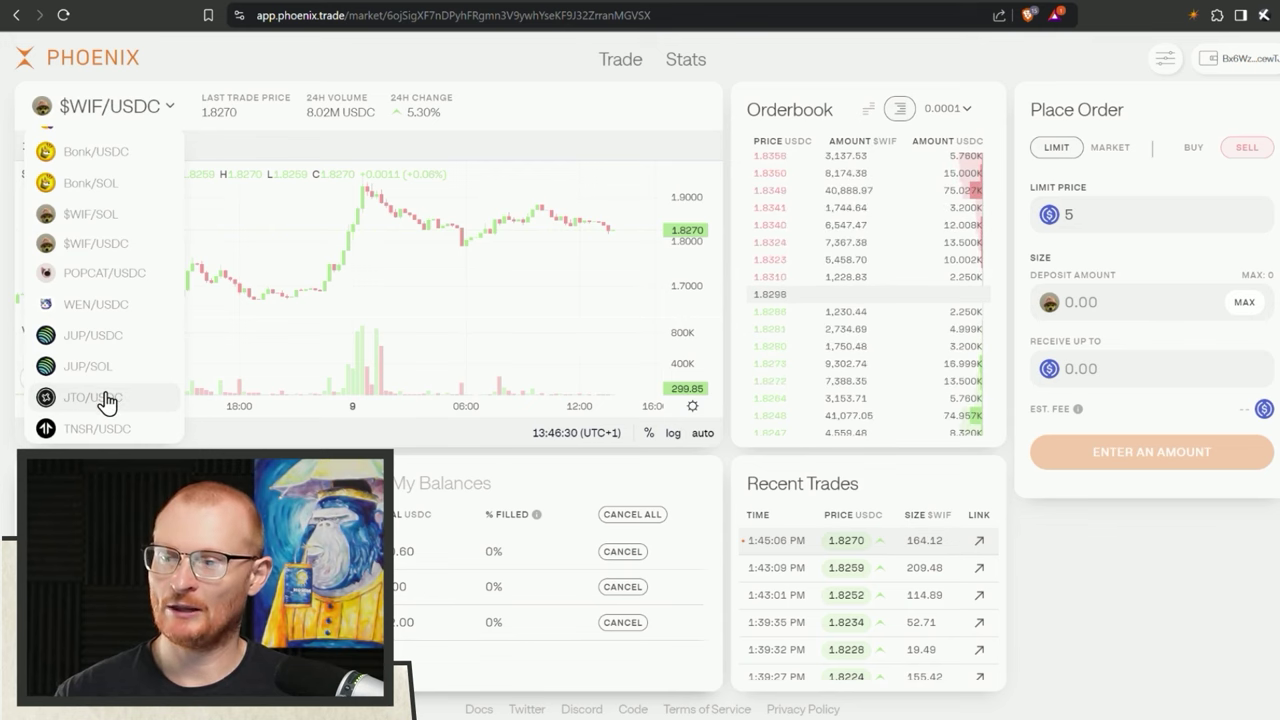
left_click(106, 397)
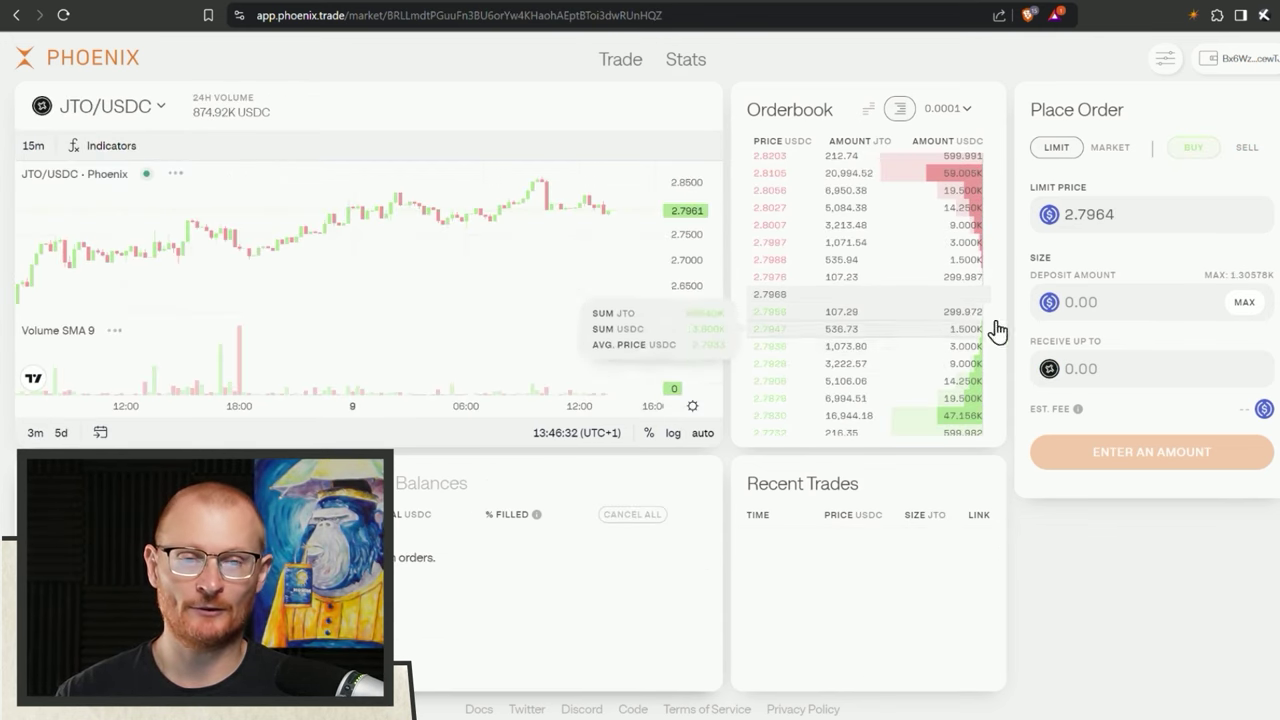
left_click(1108, 149)
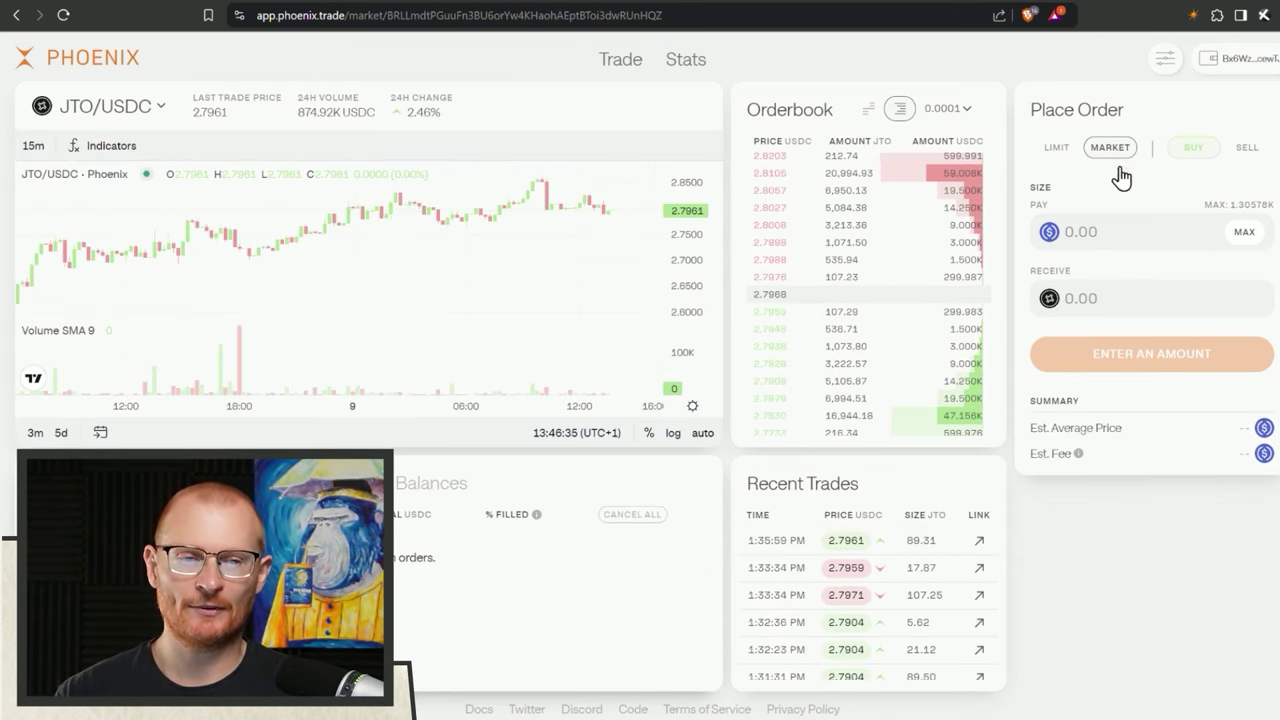
left_click(1167, 238)
type("30")
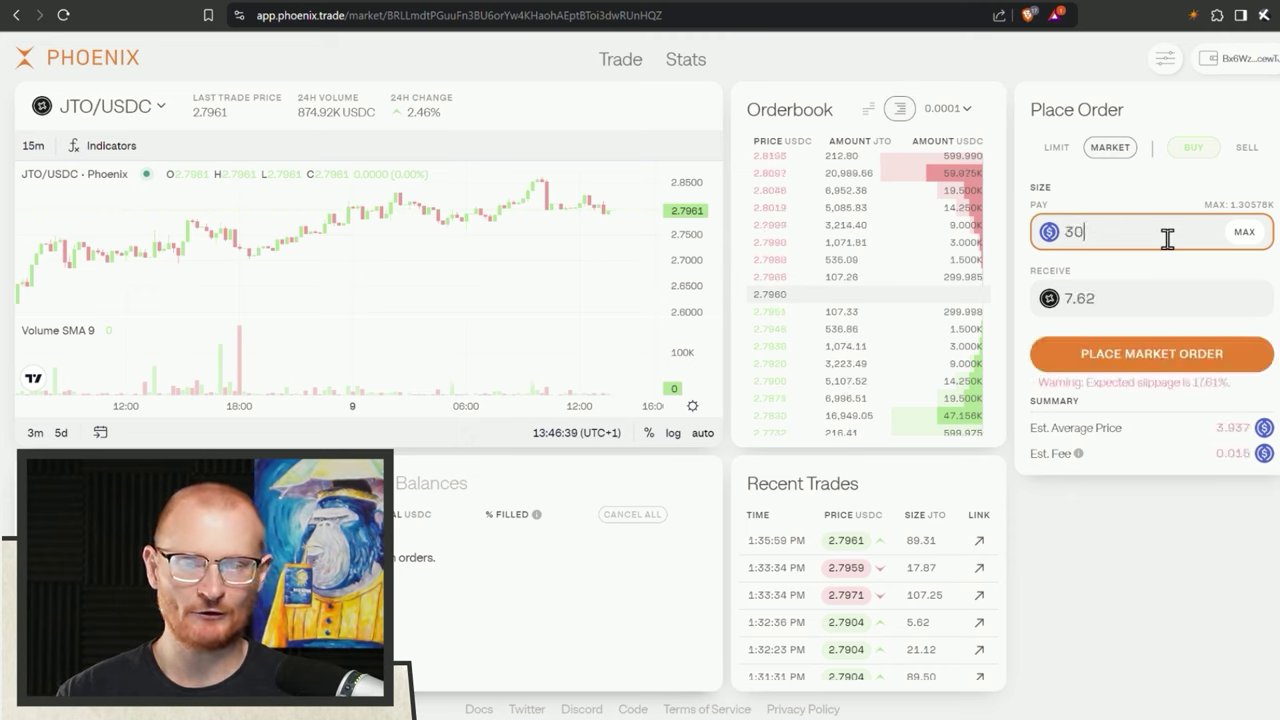
type("0")
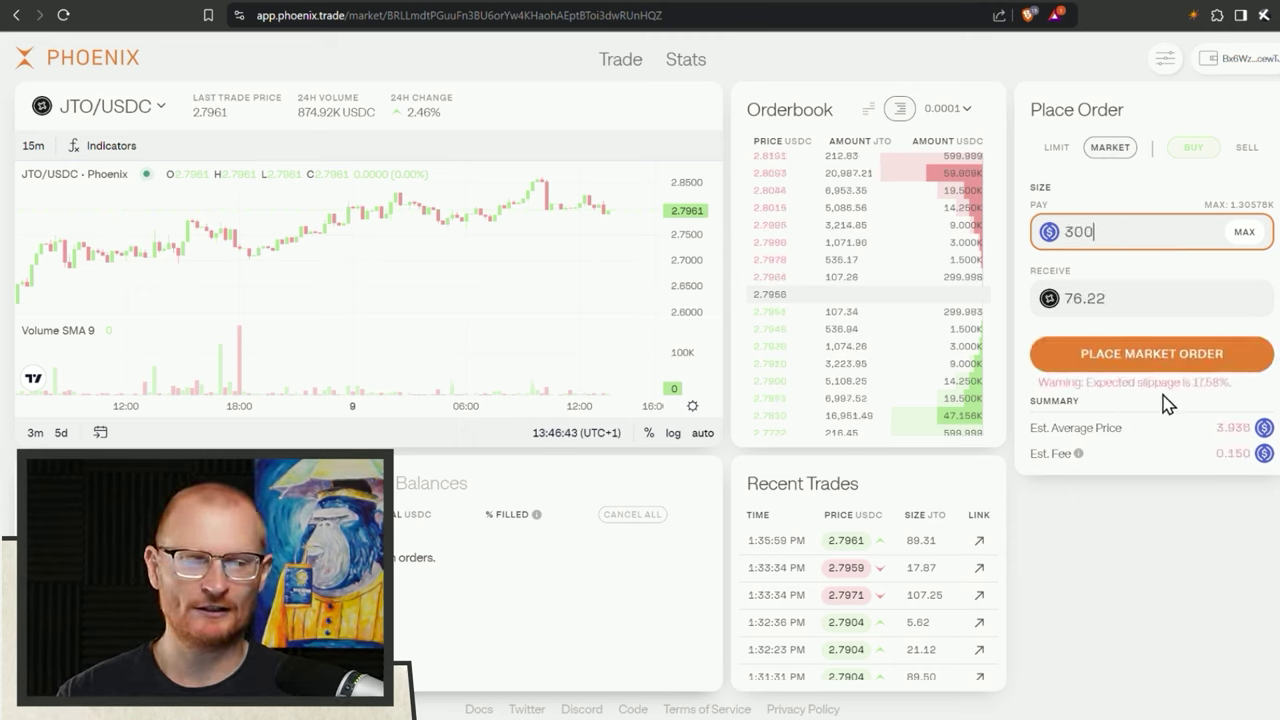
key("ctrl+a")
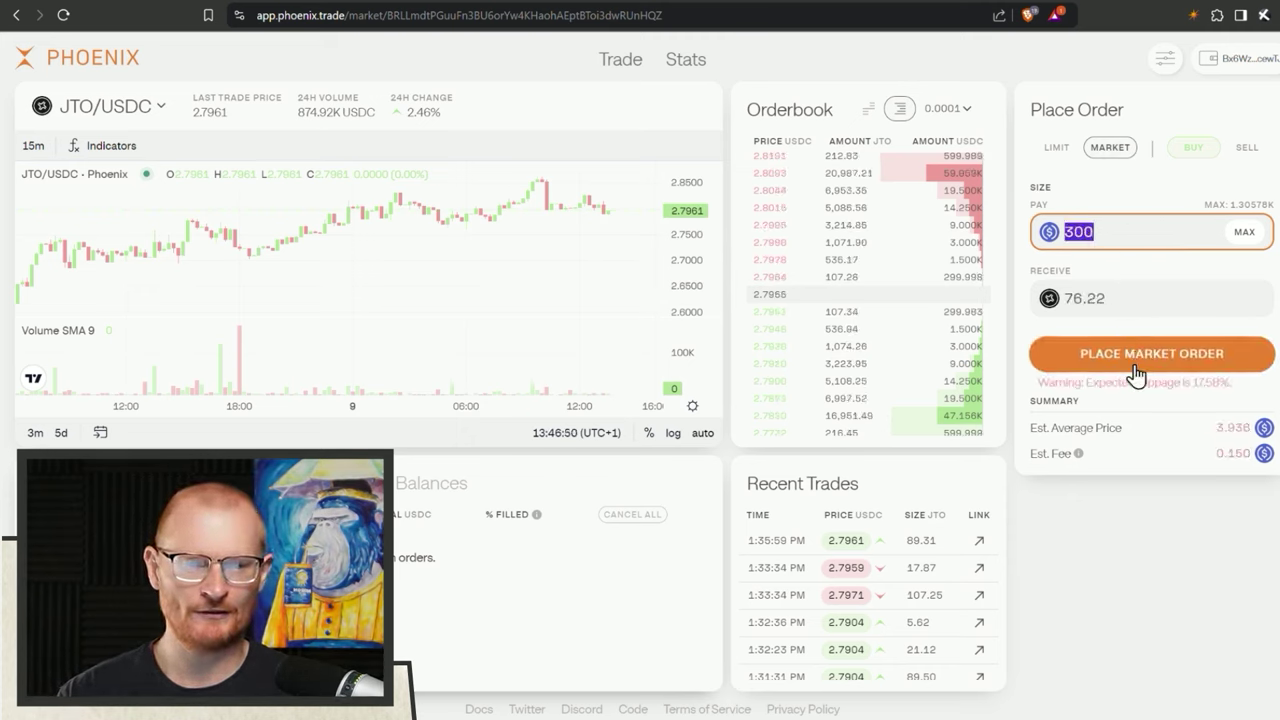
scroll(651, 314, "up", 1)
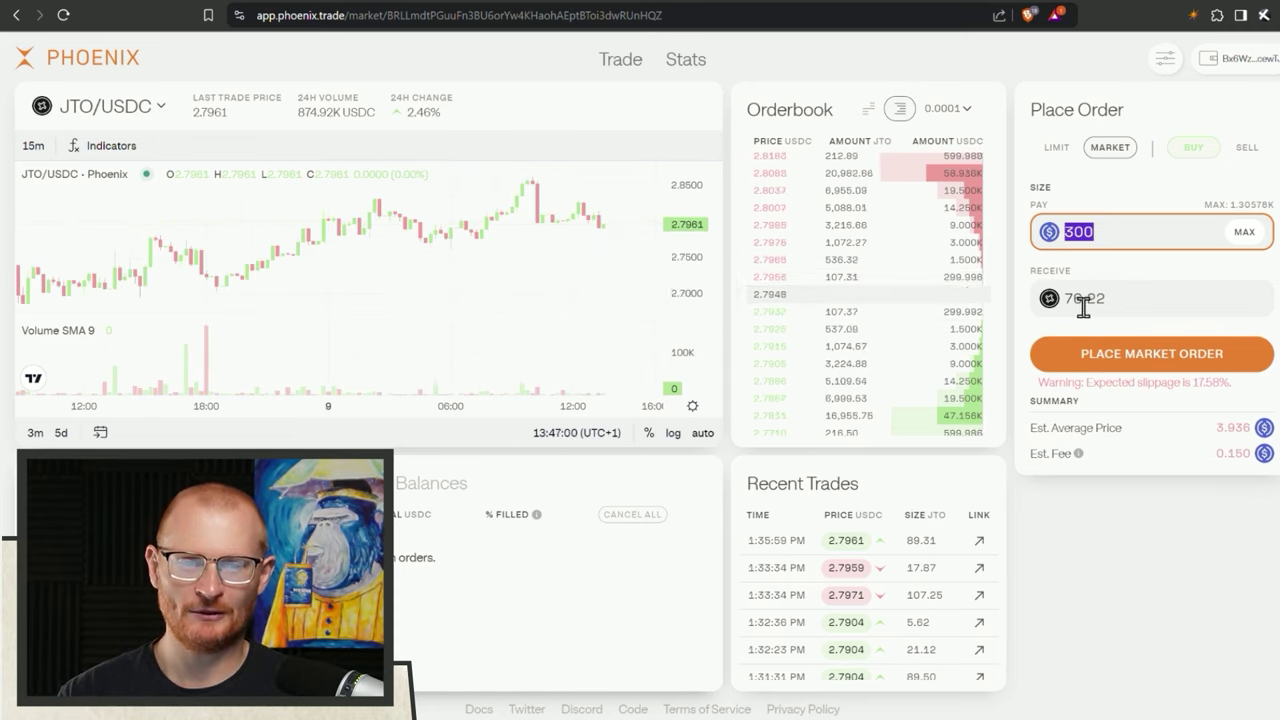
type("100")
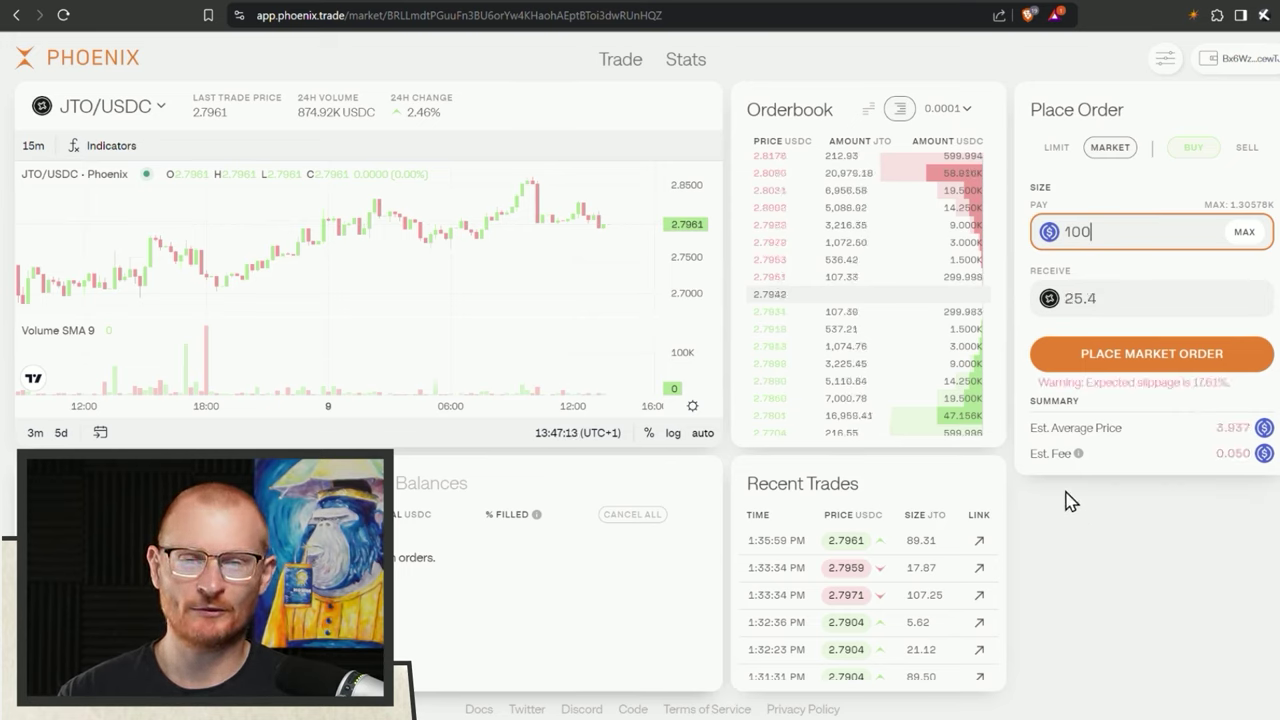
- Buy JTO with 300 USDC through a limit order at 2.8 USDC and approve the transaction
left_click(1056, 147)
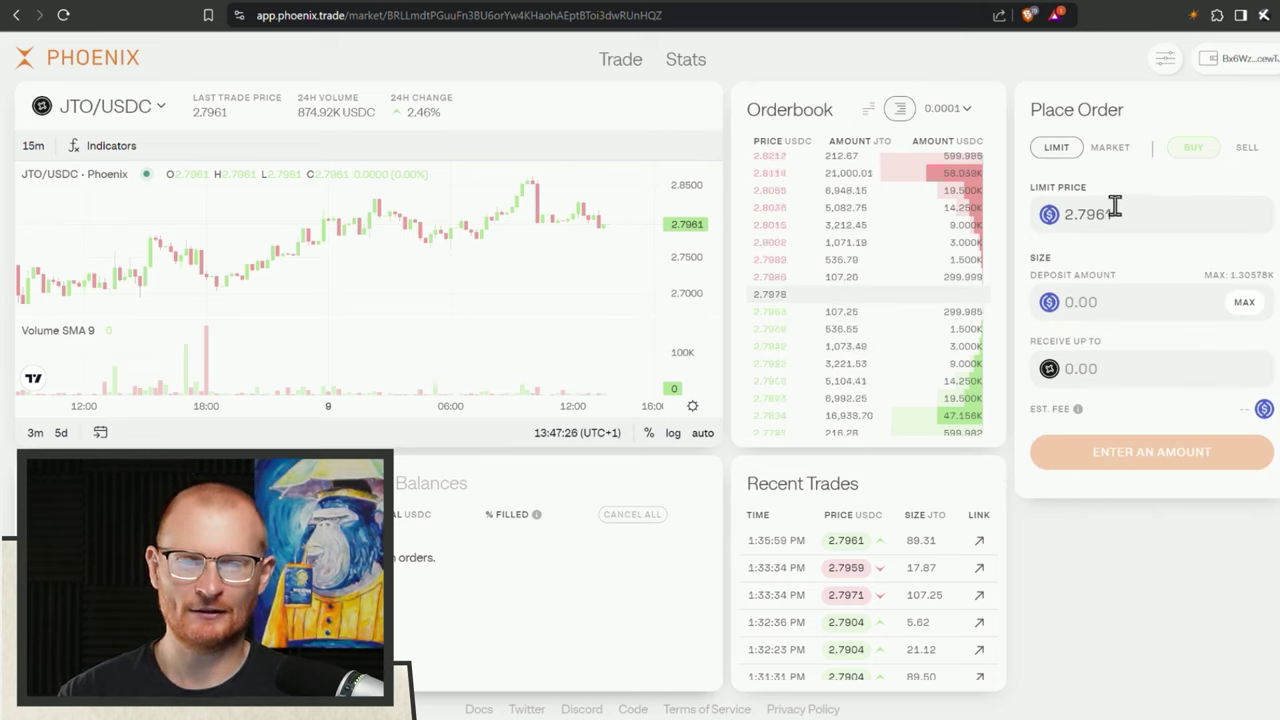
double_click(1078, 214)
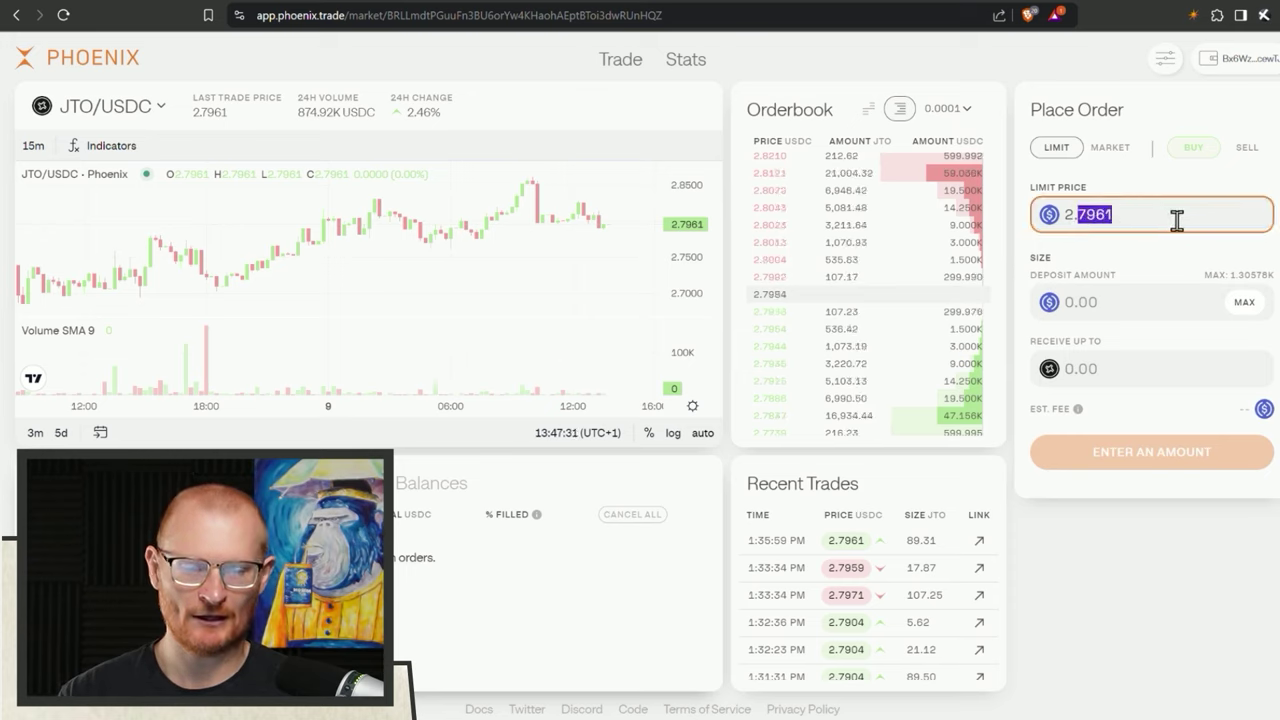
type("2.8")
left_click(1128, 302)
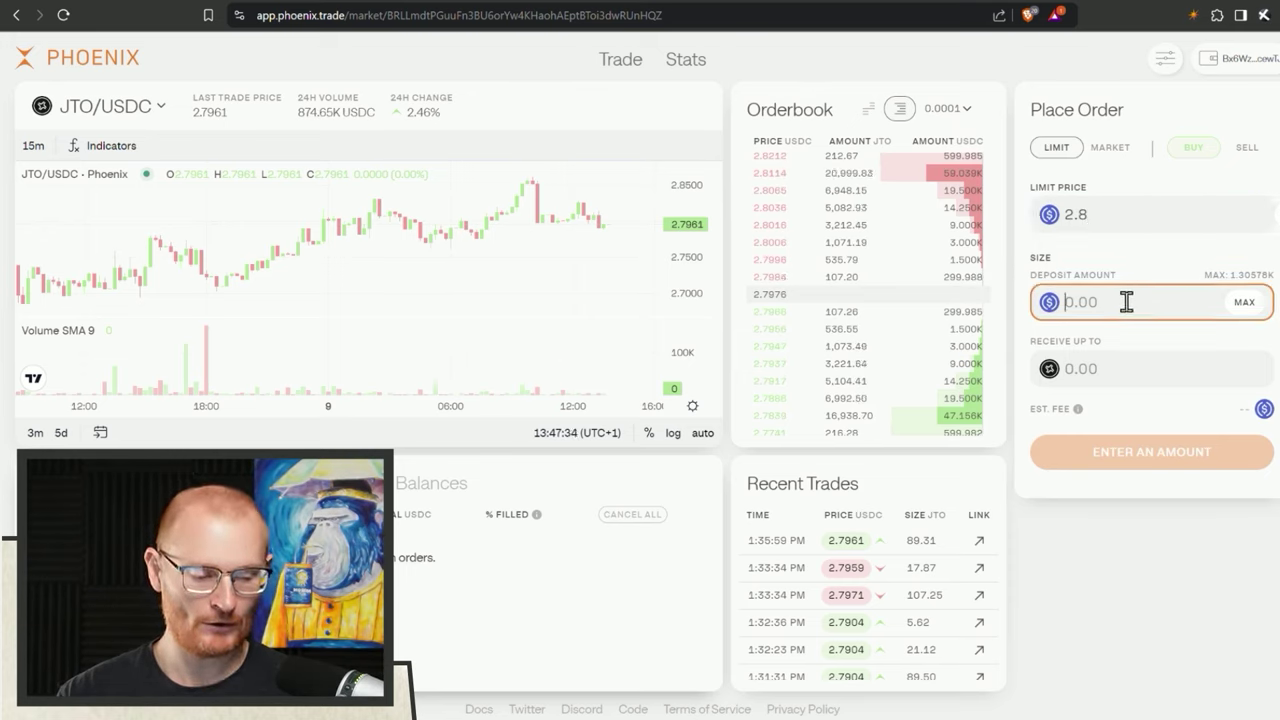
type("300")
left_click(1152, 453)
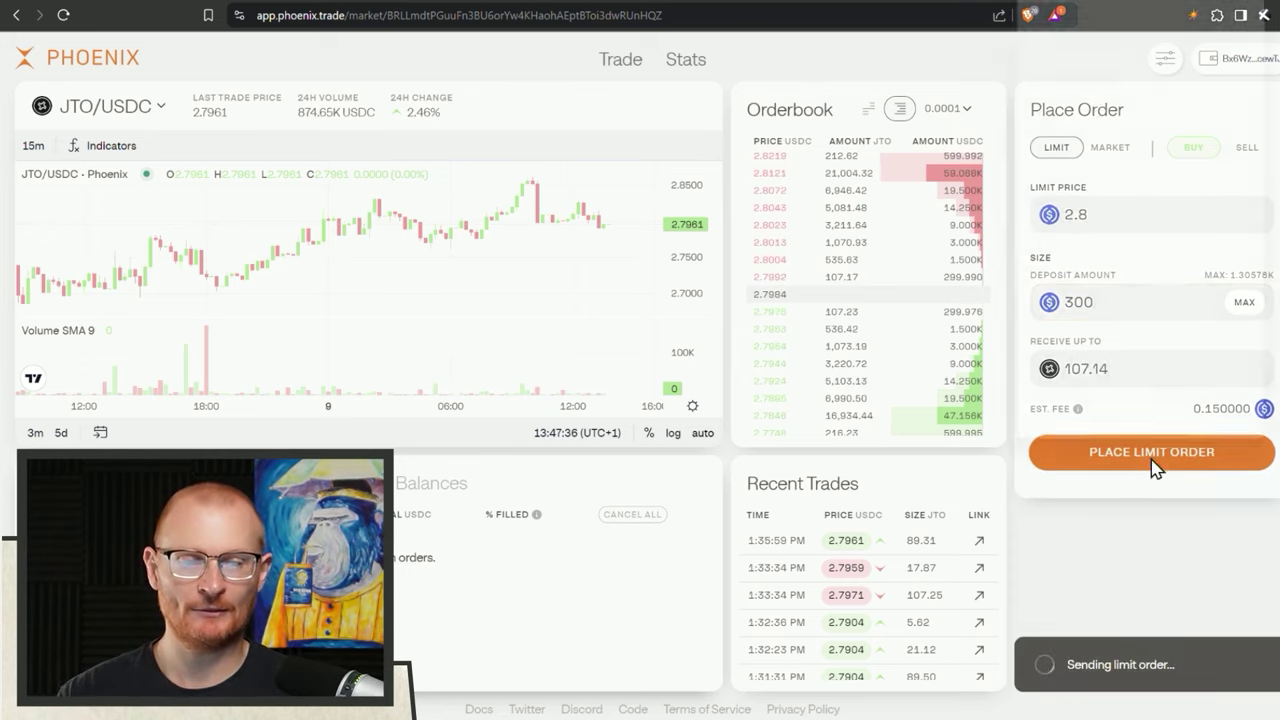
left_click(1214, 441)
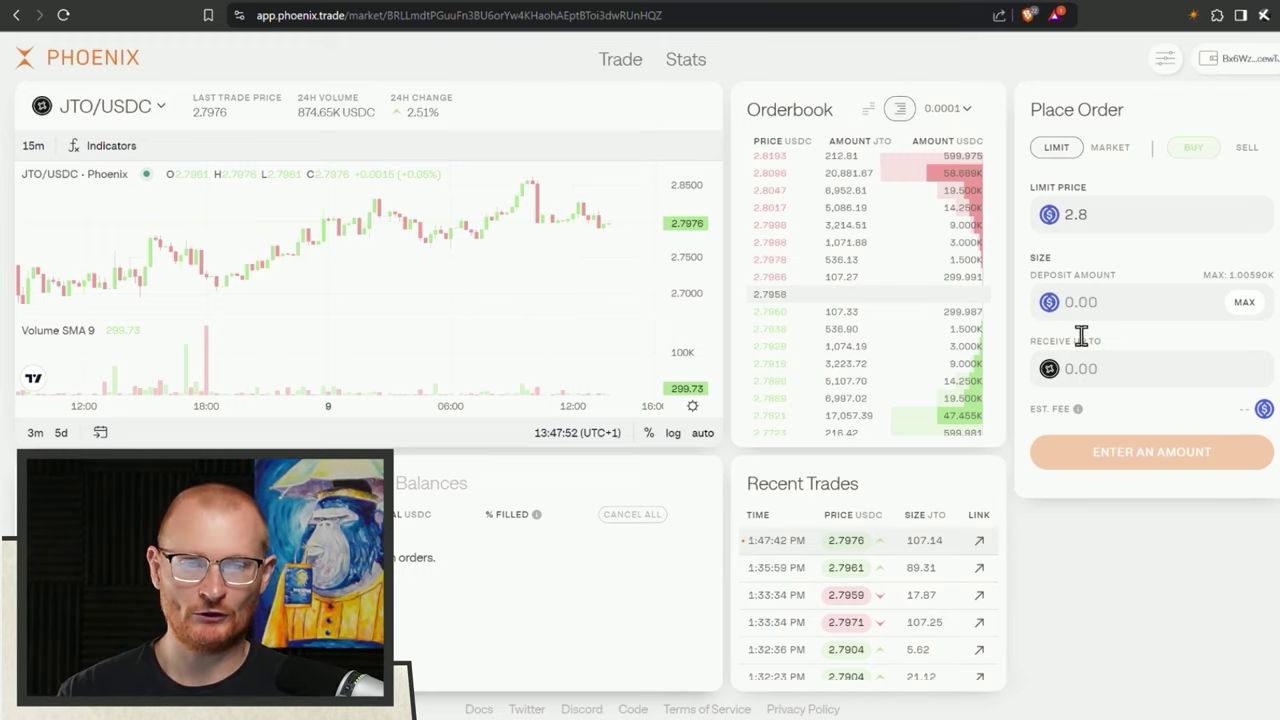
- Place a limit order to sell 80 JTO at 4 USDC and approve the transaction
double_click(1150, 214)
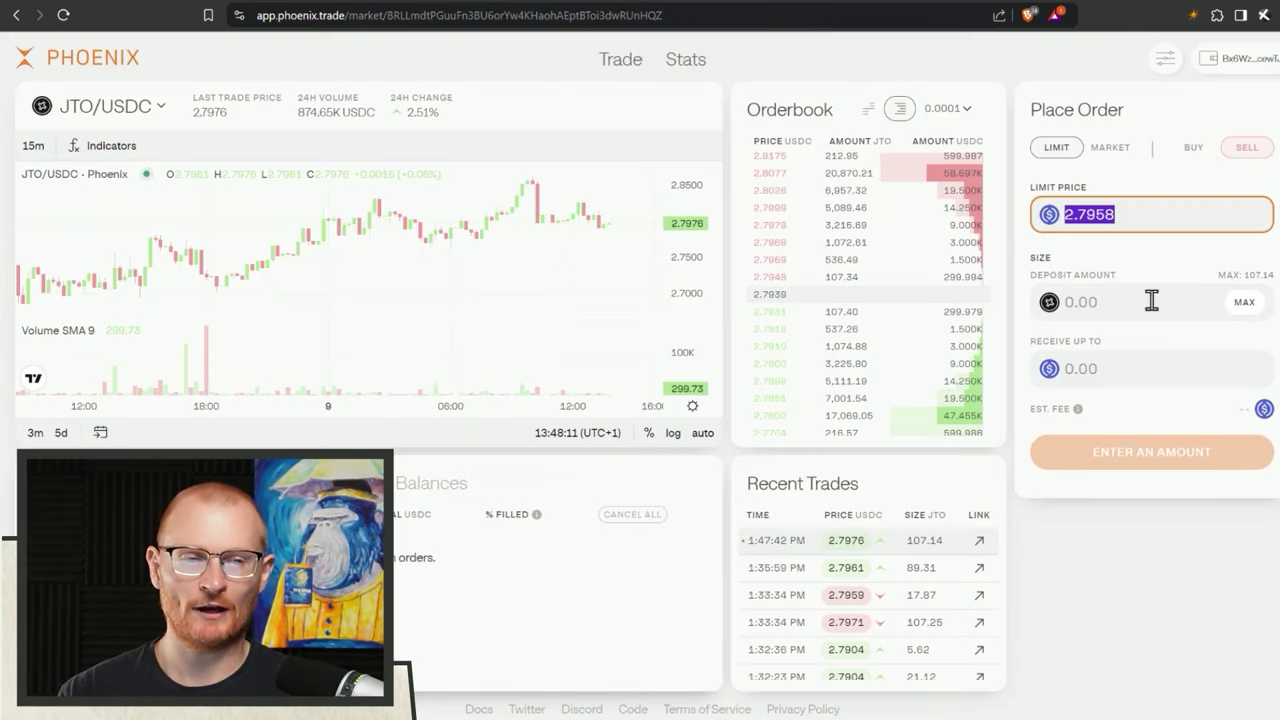
left_click(1113, 302)
type("80")
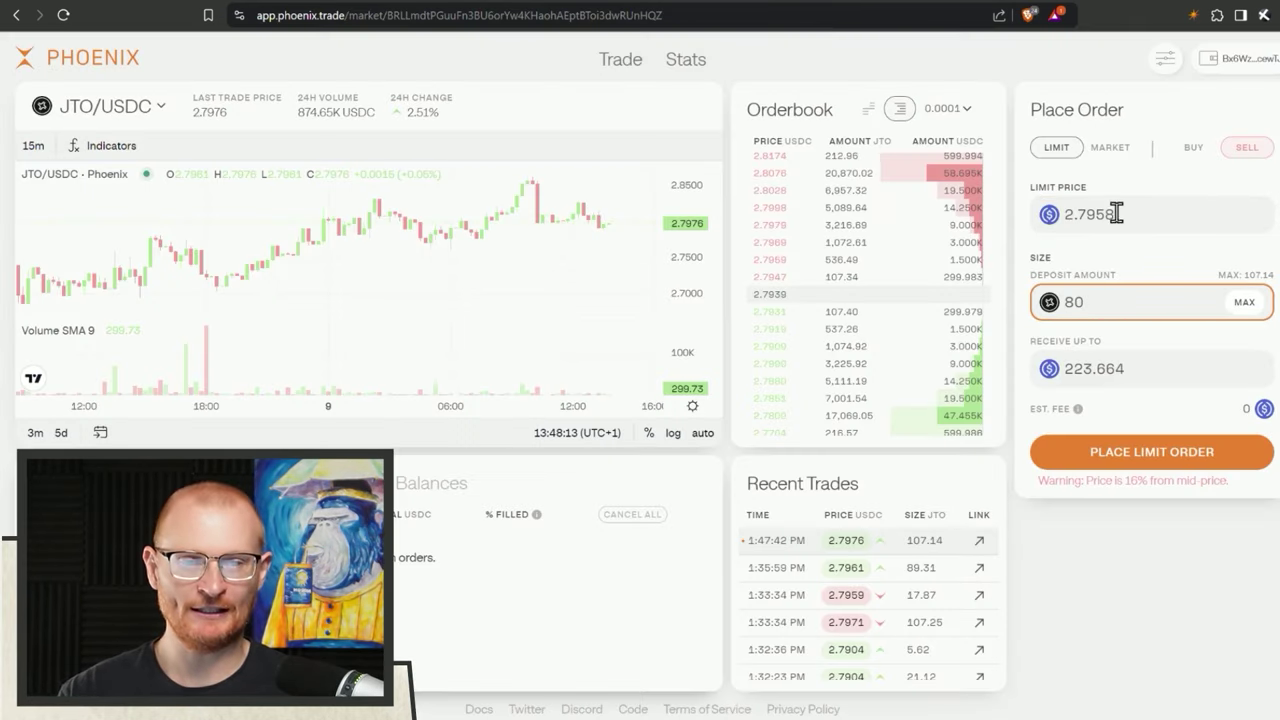
double_click(1118, 215)
type("4")
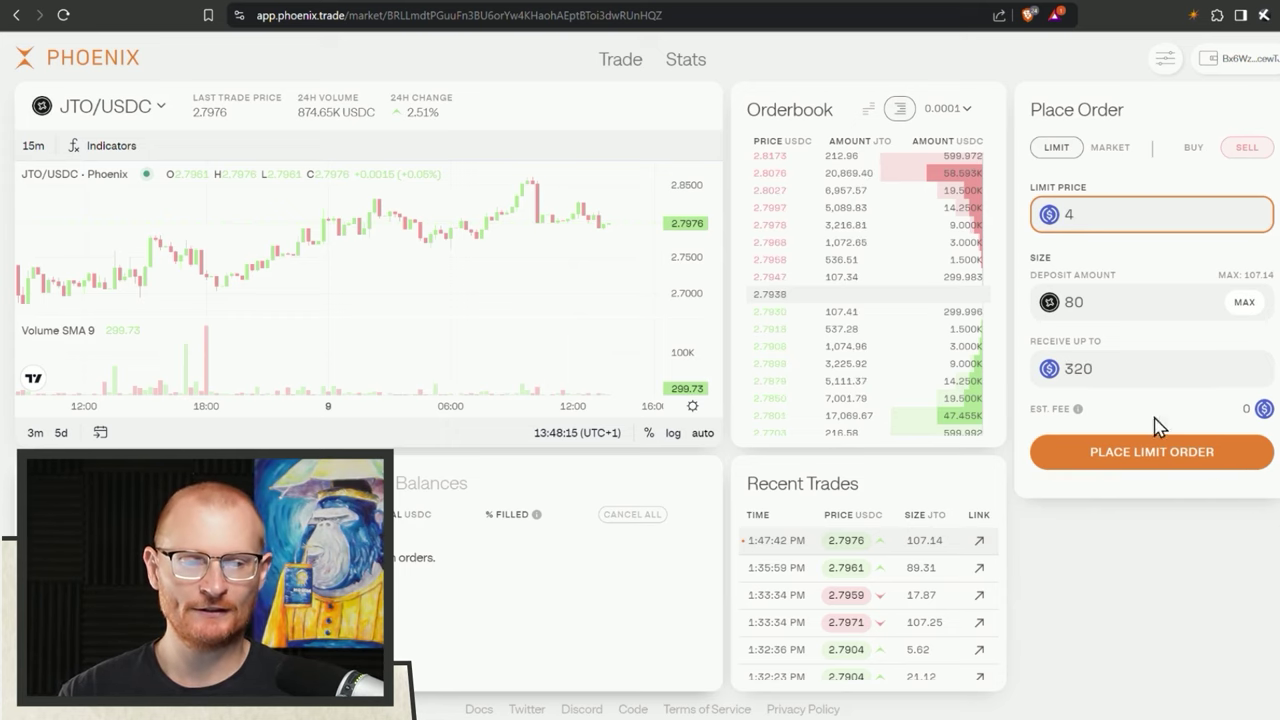
left_click(1148, 455)
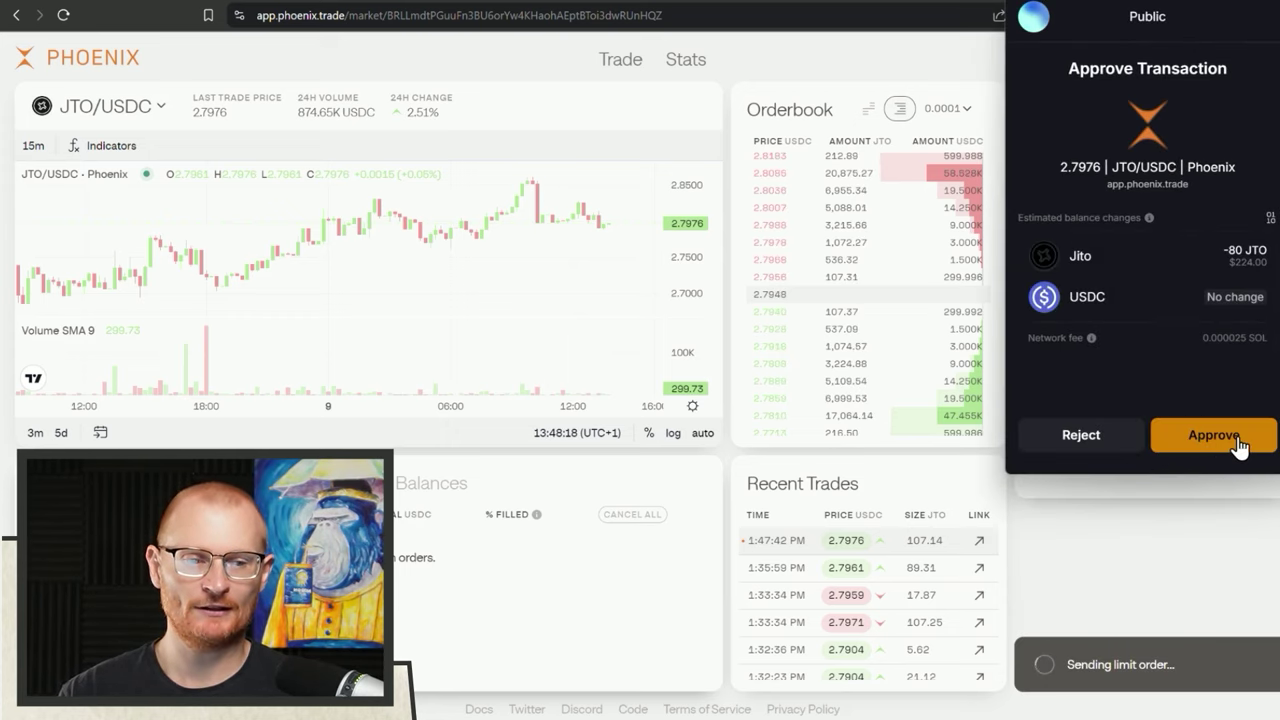
left_click(1239, 446)
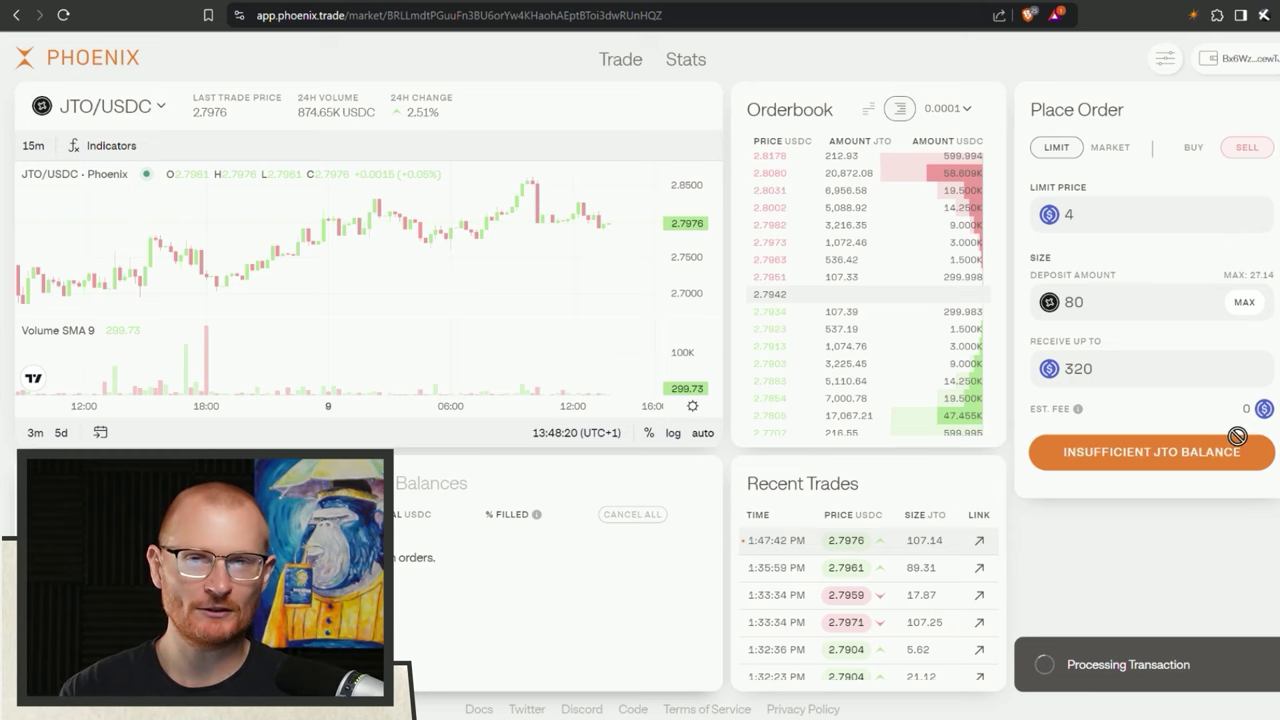
- Place a limit order to sell the maximum remaining JTO at 5 USDC and approve the transaction
left_click(1097, 217)
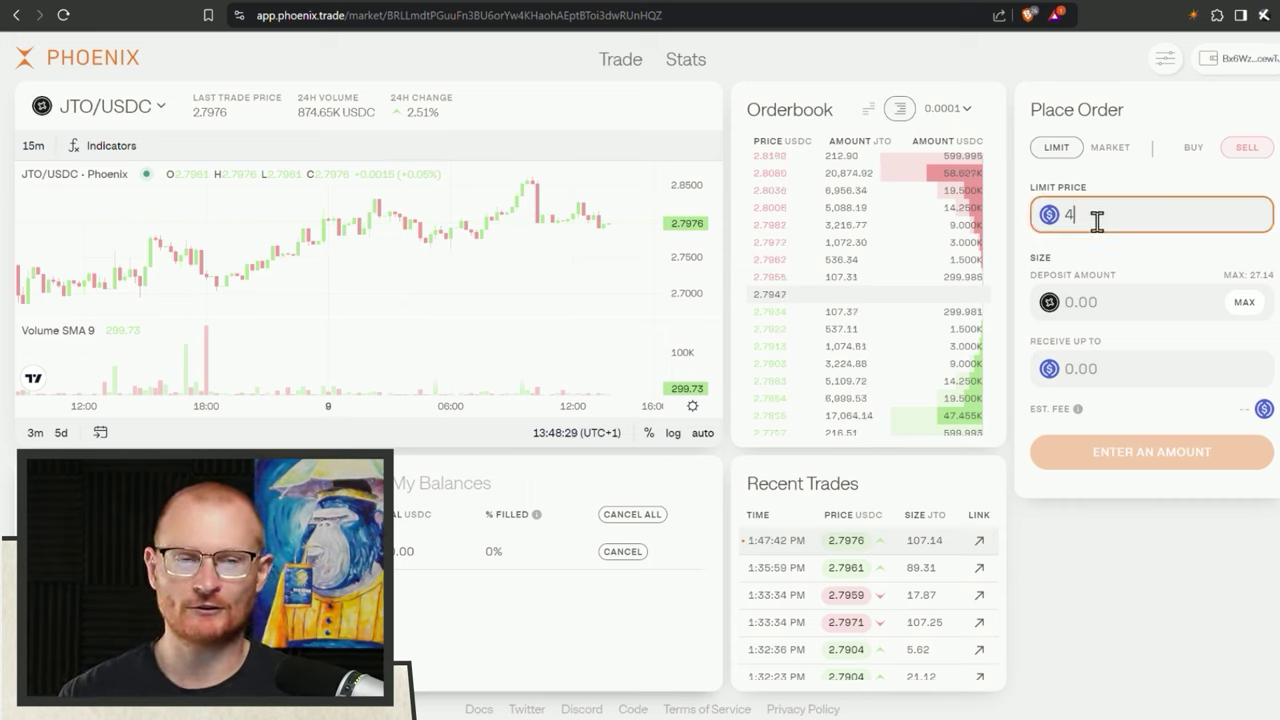
type("5")
left_click(1236, 305)
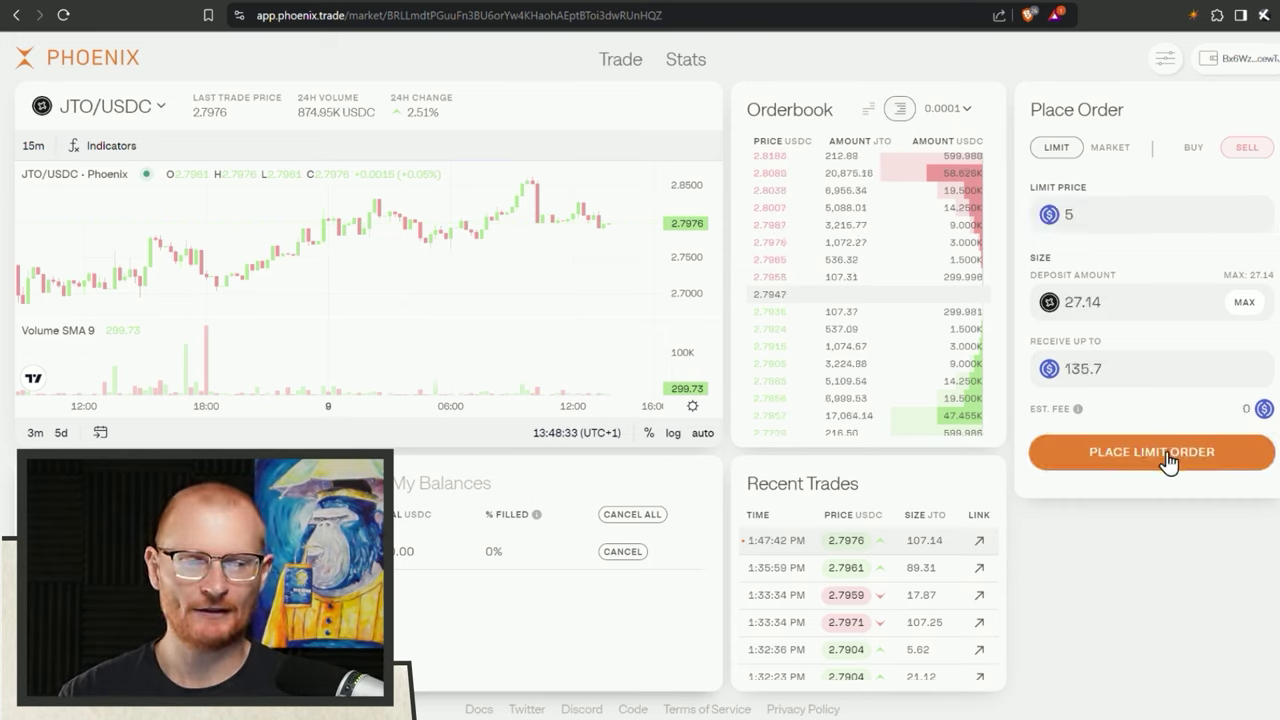
left_click(1166, 455)
left_click(1216, 435)
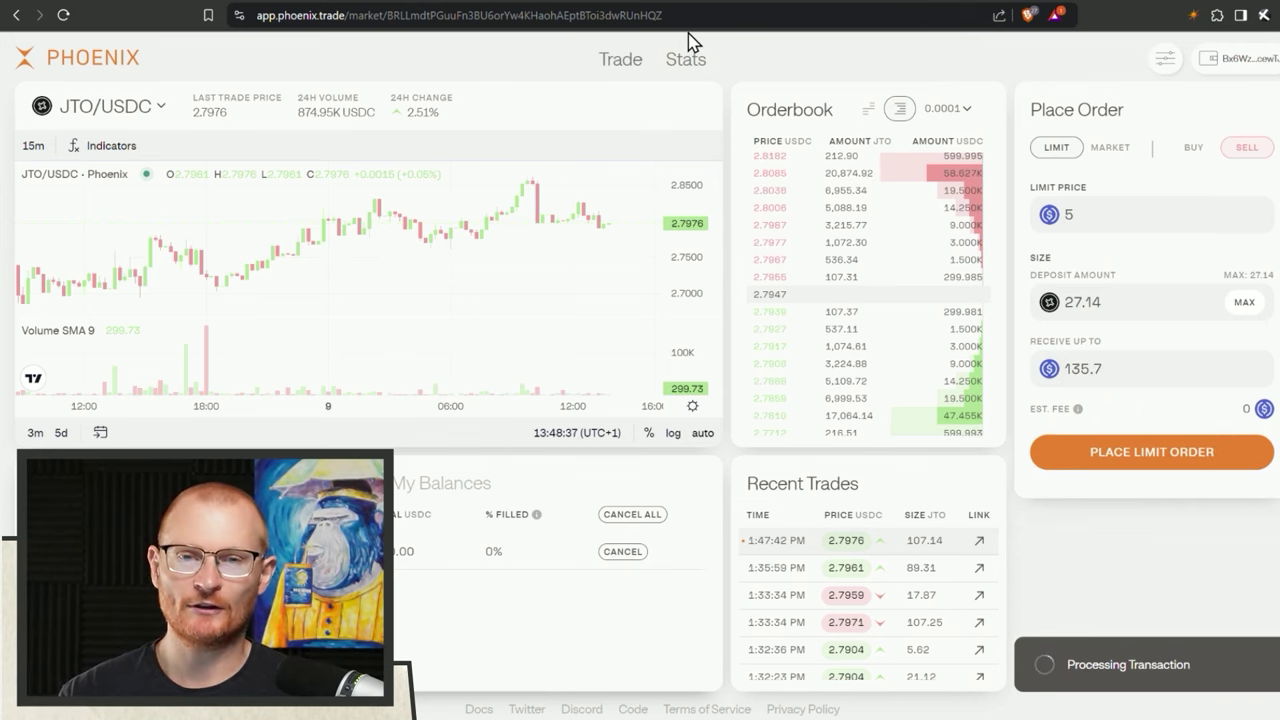
- Leave the Phoenix home page and open the birdeye.so website
left_click(648, 14)
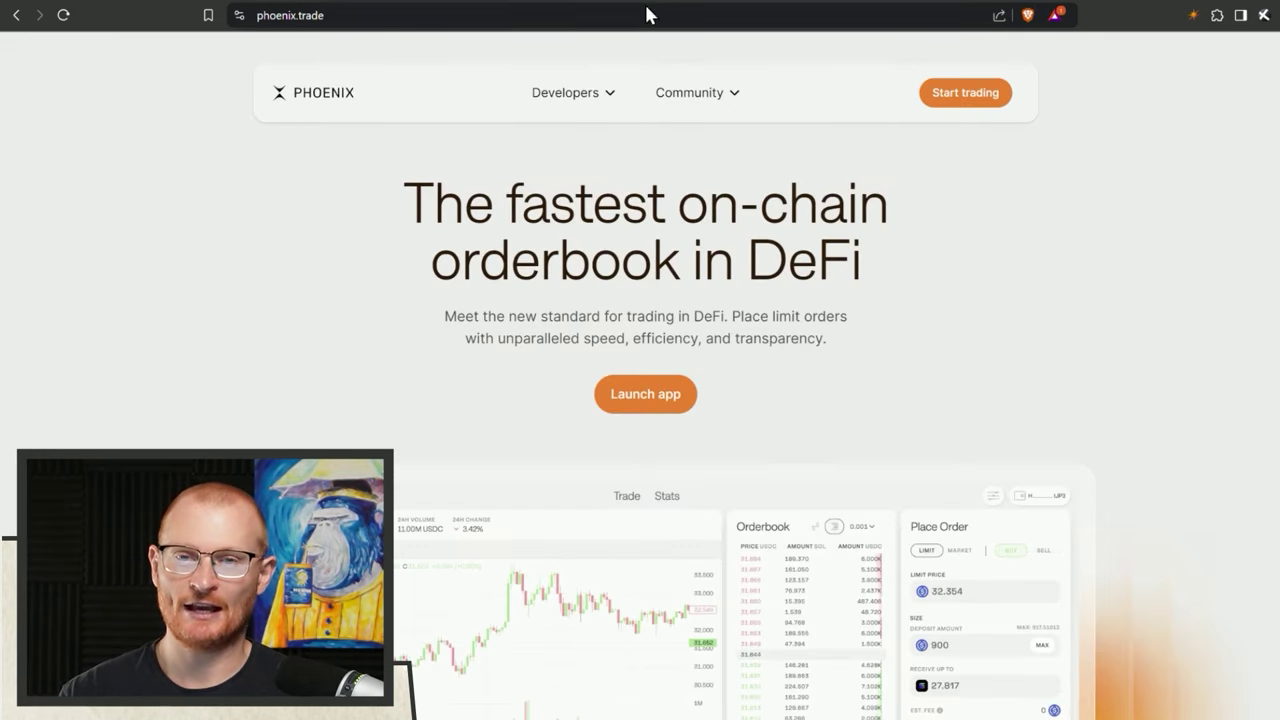
left_click(646, 14)
type("bird")
key("Return")
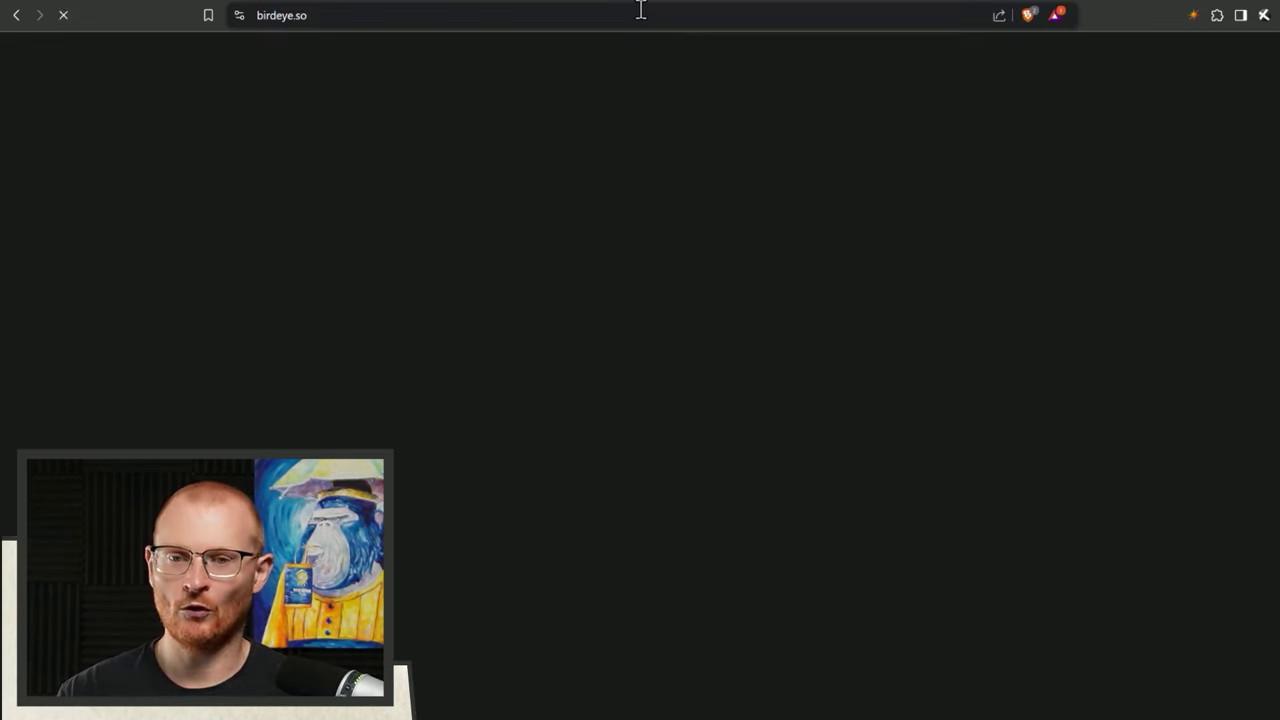
- Search Birdeye for popcat, open the Solana POPCAT token, and examine its longer-term price chart
left_click(618, 95)
type("popcat")
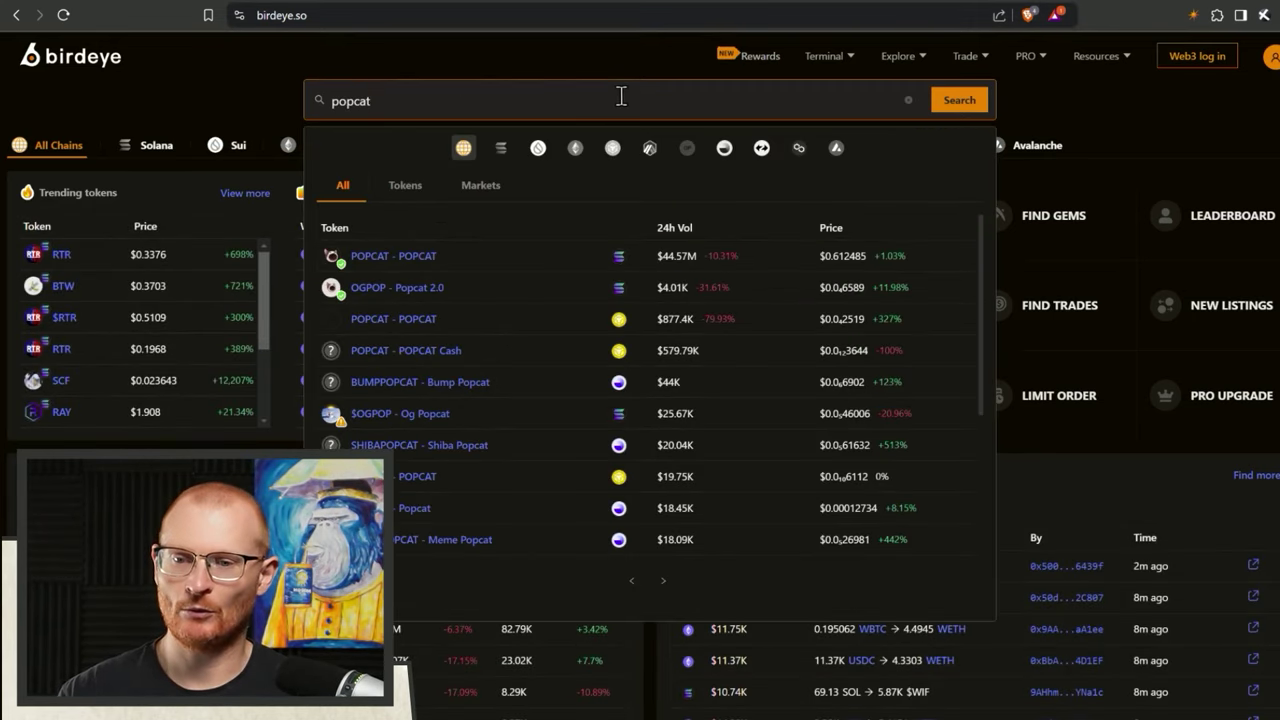
left_click(415, 264)
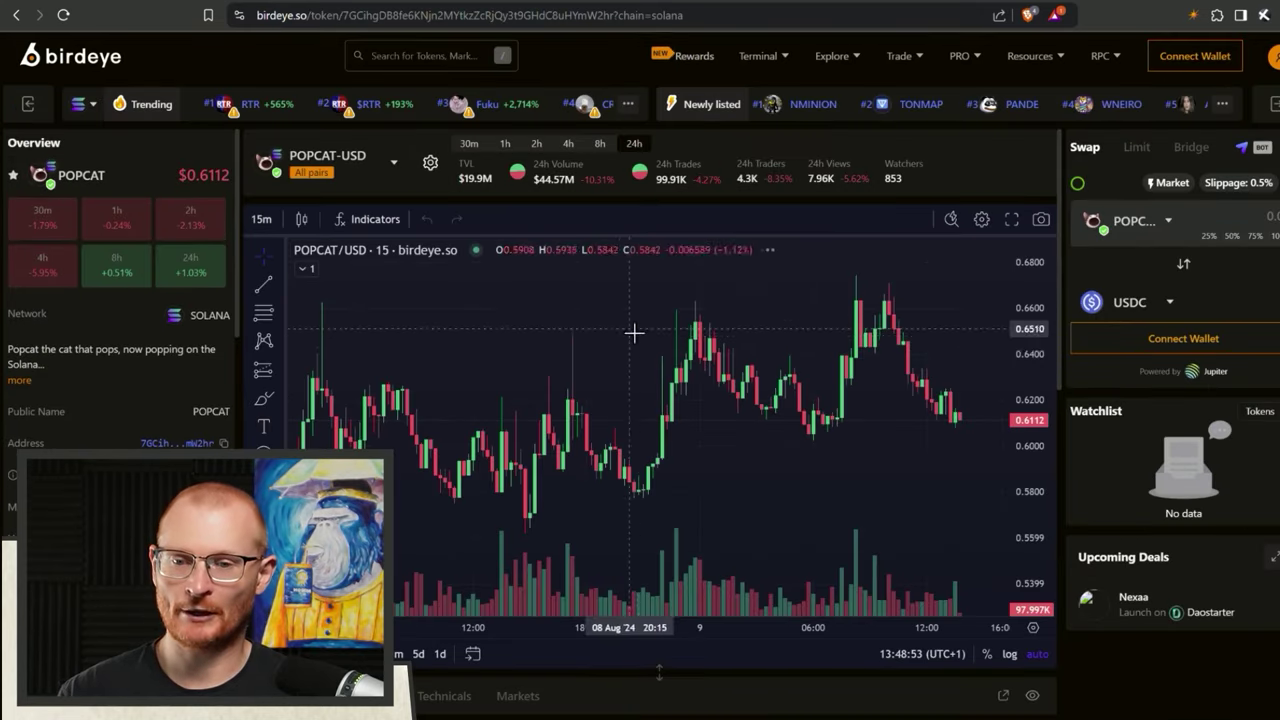
scroll(814, 289, "down", 5)
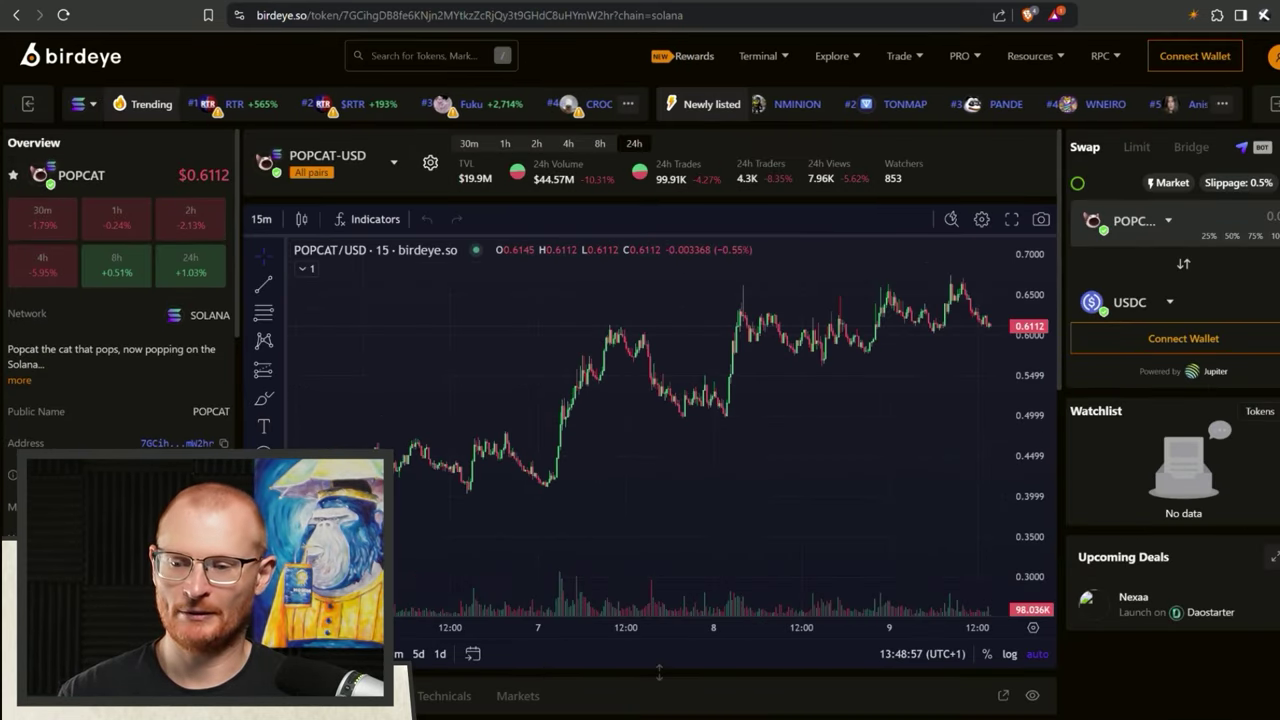
scroll(665, 465, "down", 10)
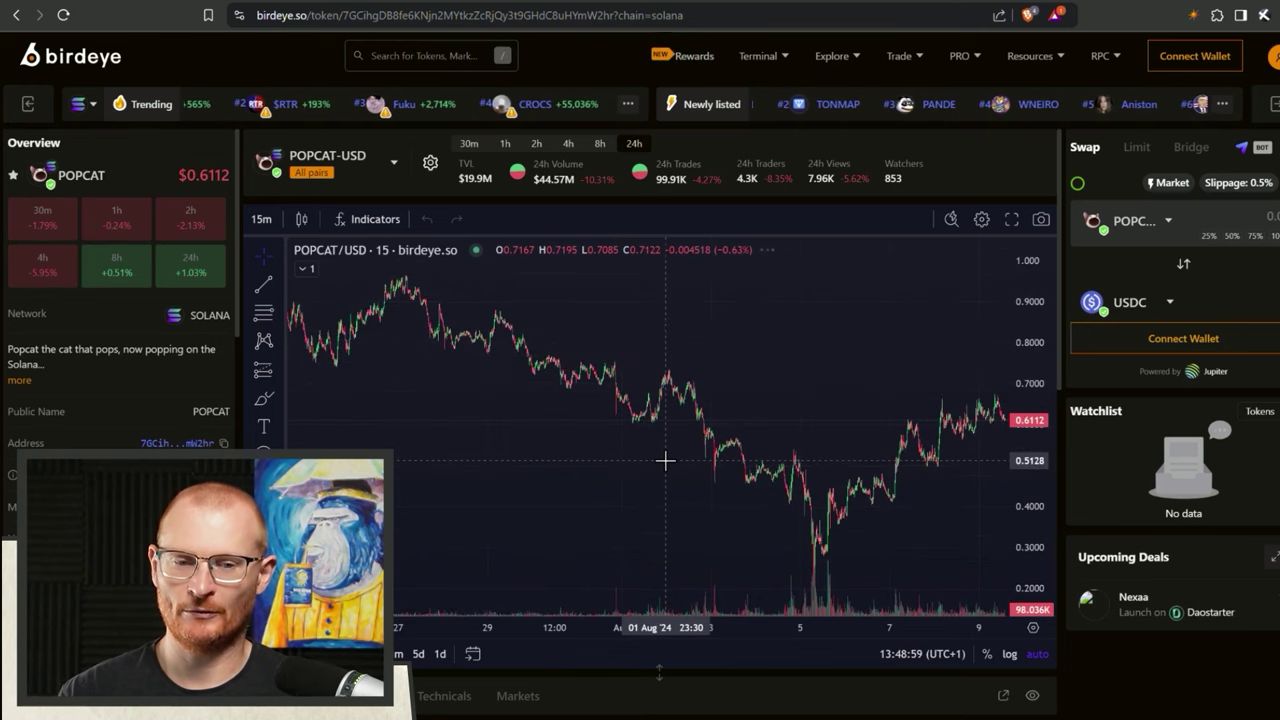
scroll(665, 460, "down", 5)
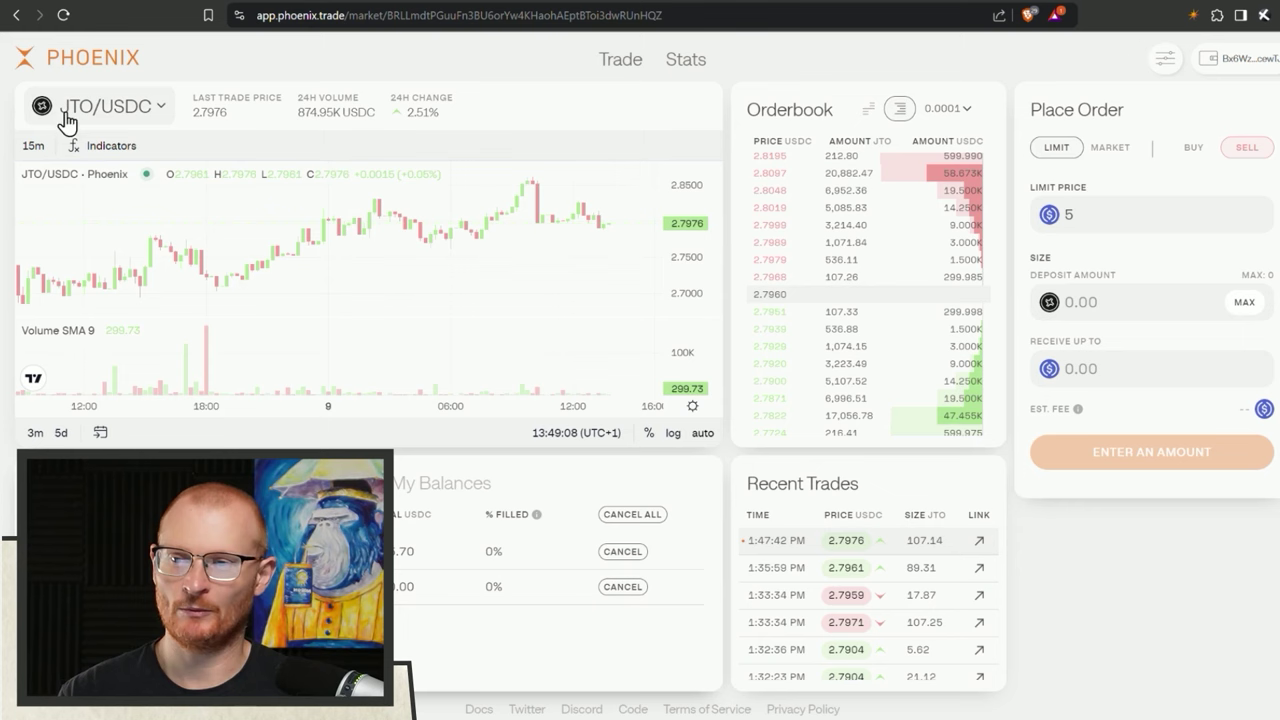
- Switch to Phoenix and change the trading pair from JTO/USDC to POPCAT/USDC
left_click(109, 108)
scroll(112, 372, "down", 2)
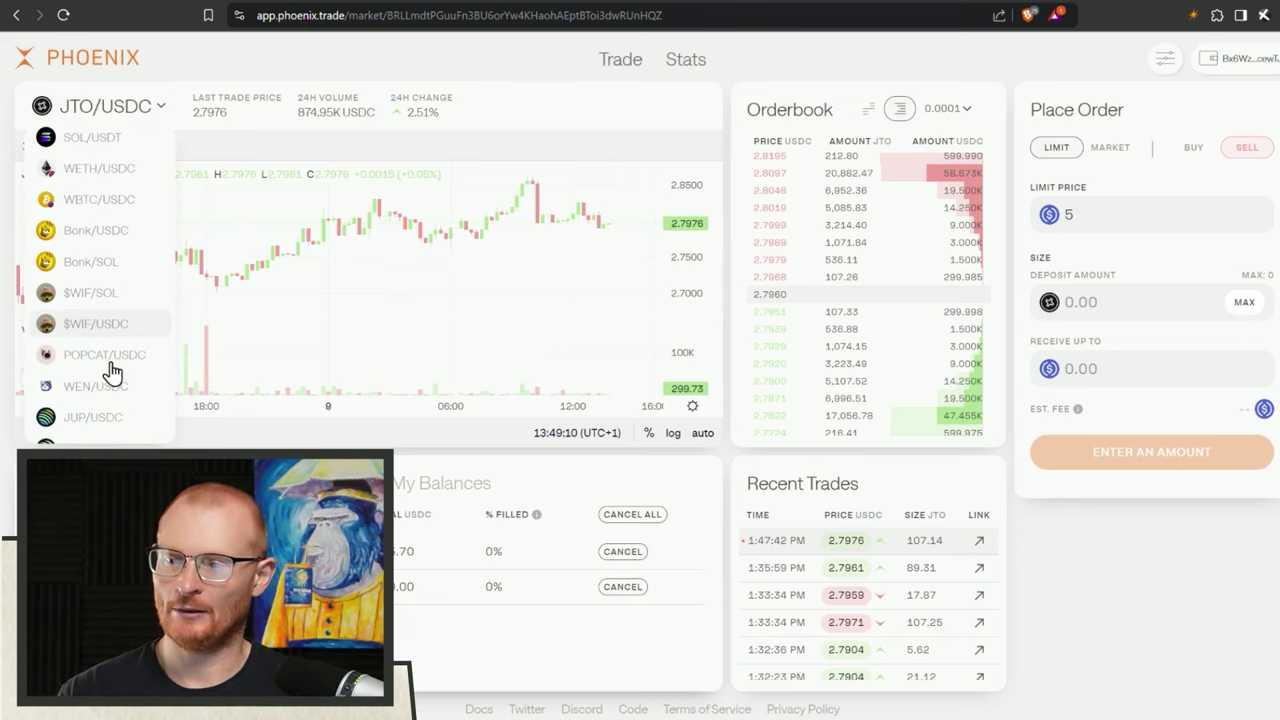
left_click(112, 358)
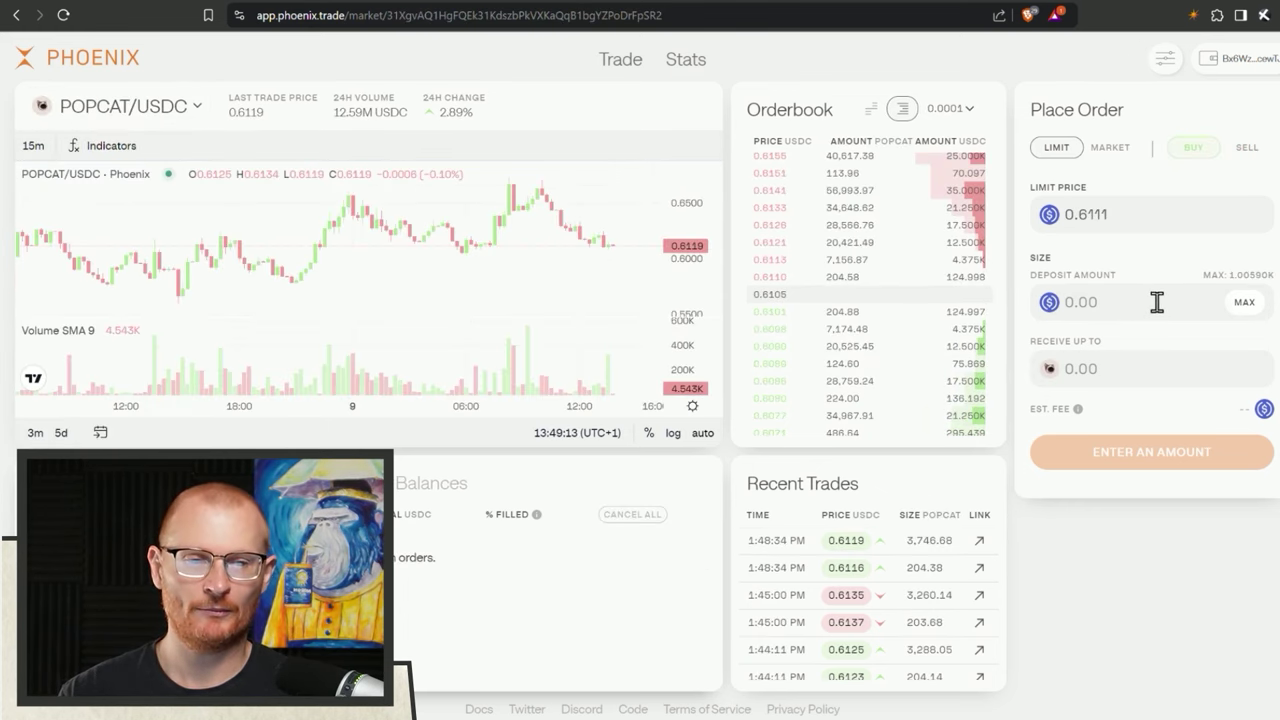
- Buy POPCAT with 300 USDC through a market order and approve the transaction
left_click(1092, 148)
left_click(1127, 232)
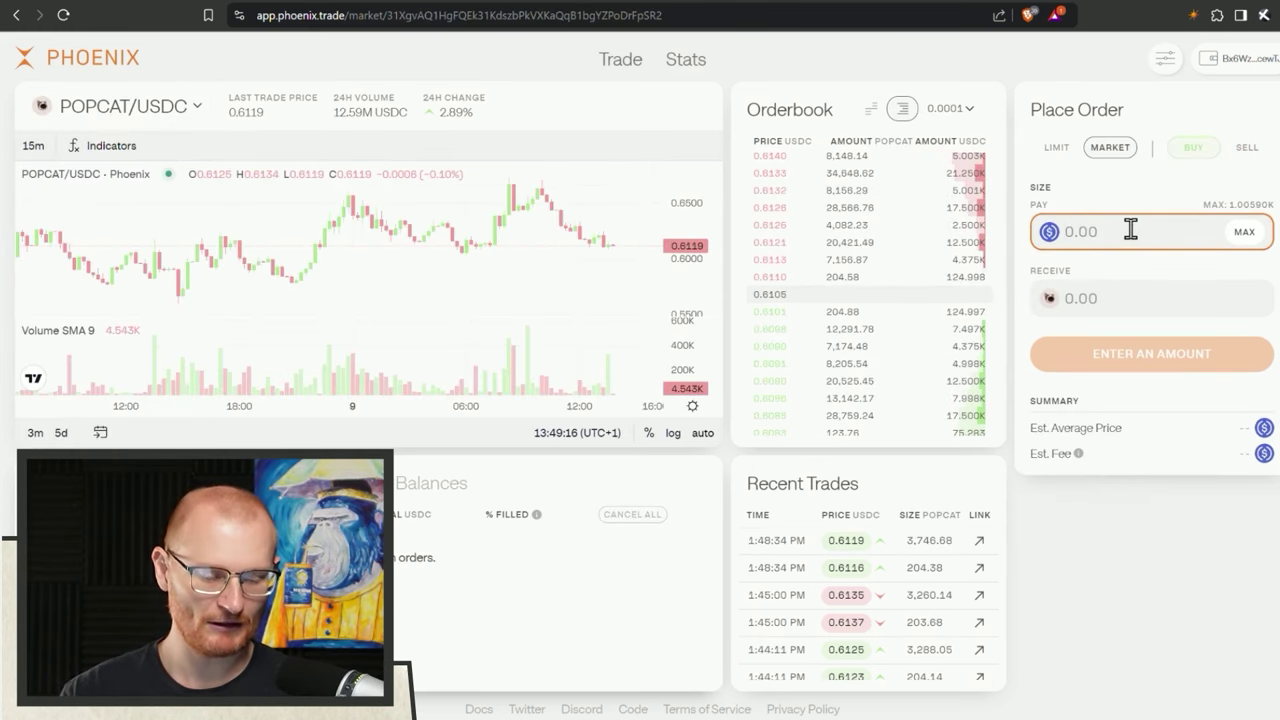
type("300")
left_click(1166, 356)
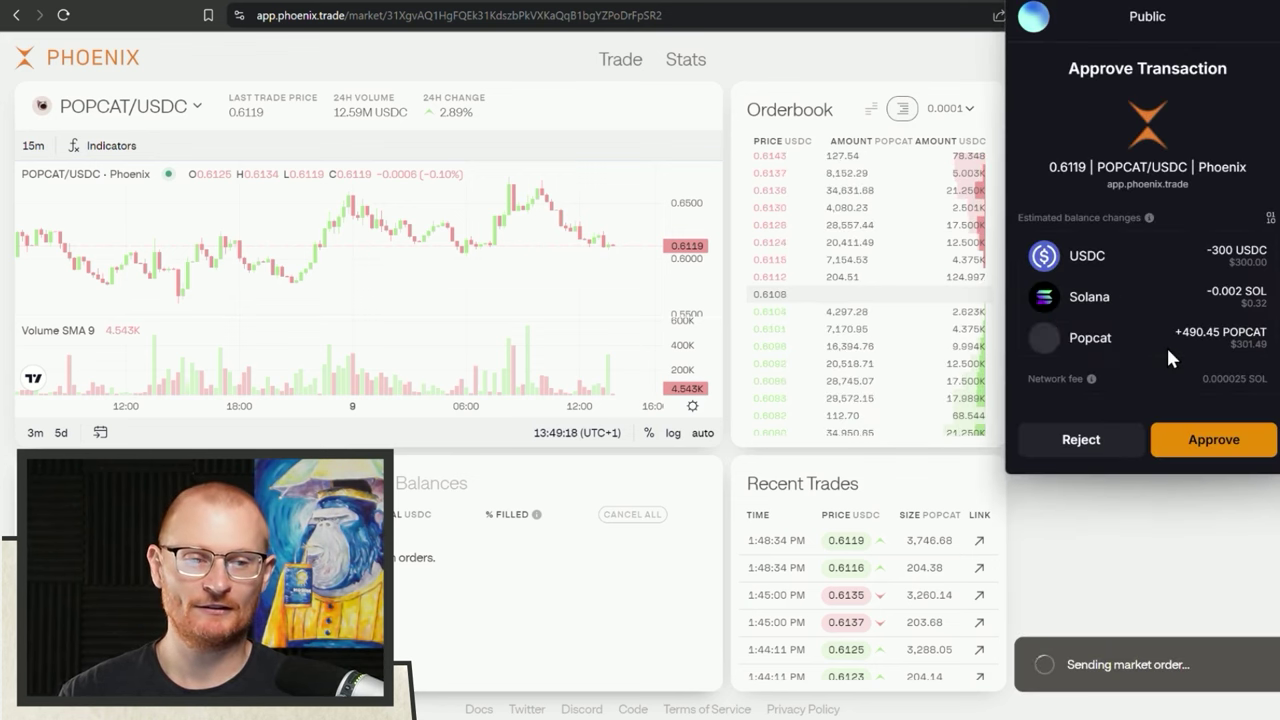
left_click(1216, 448)
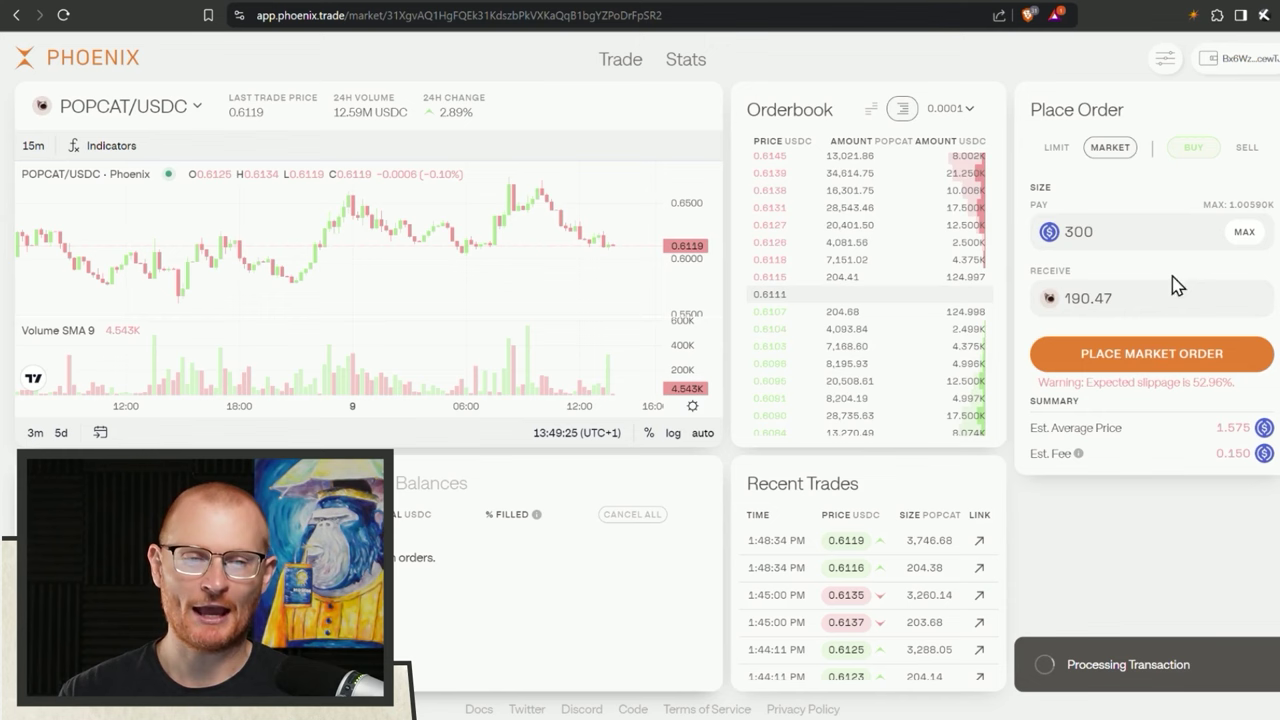
- Place a limit order to buy POPCAT with another 300 USDC at 0.6114 USDC and approve the transaction
double_click(1114, 231)
key("BackSpace")
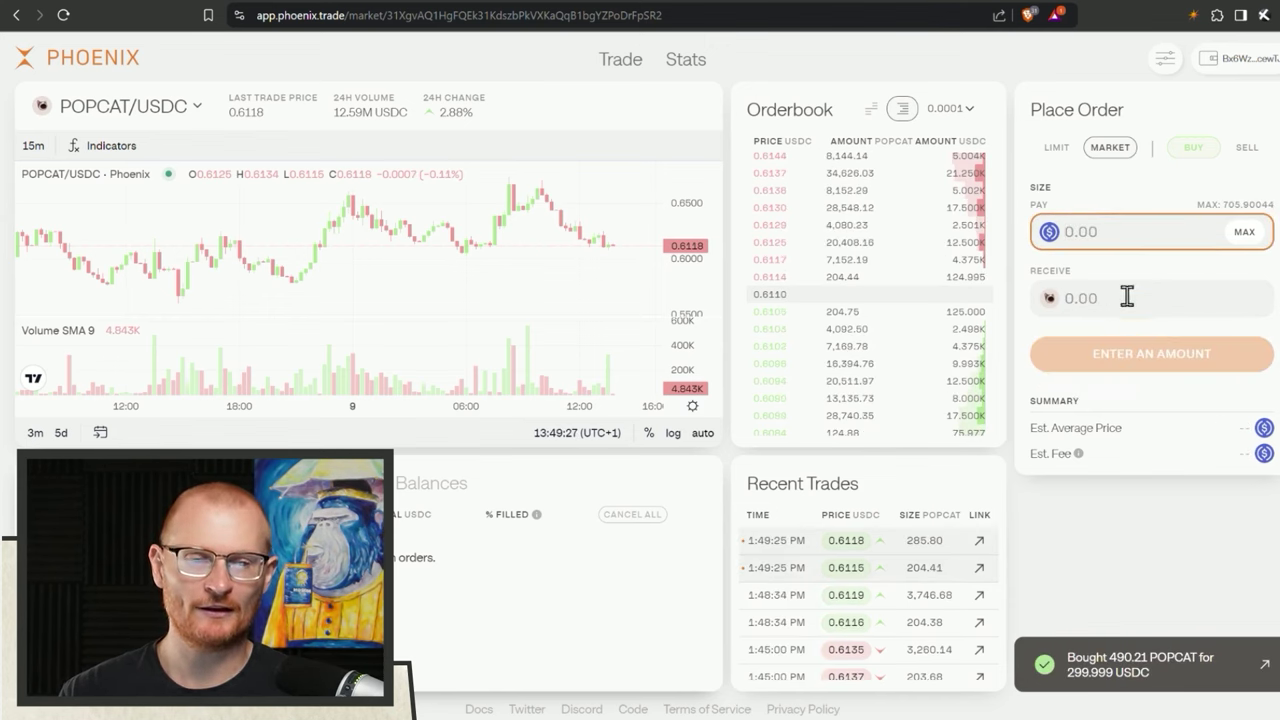
type("300")
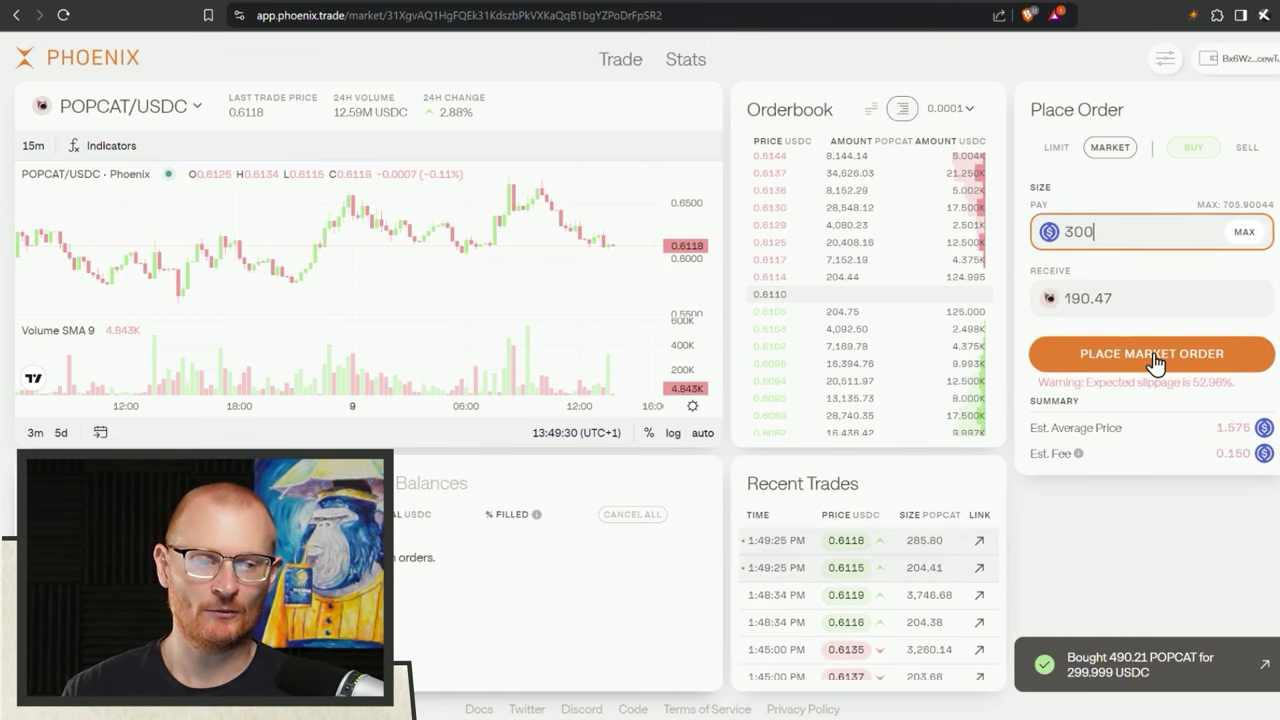
left_click(1064, 151)
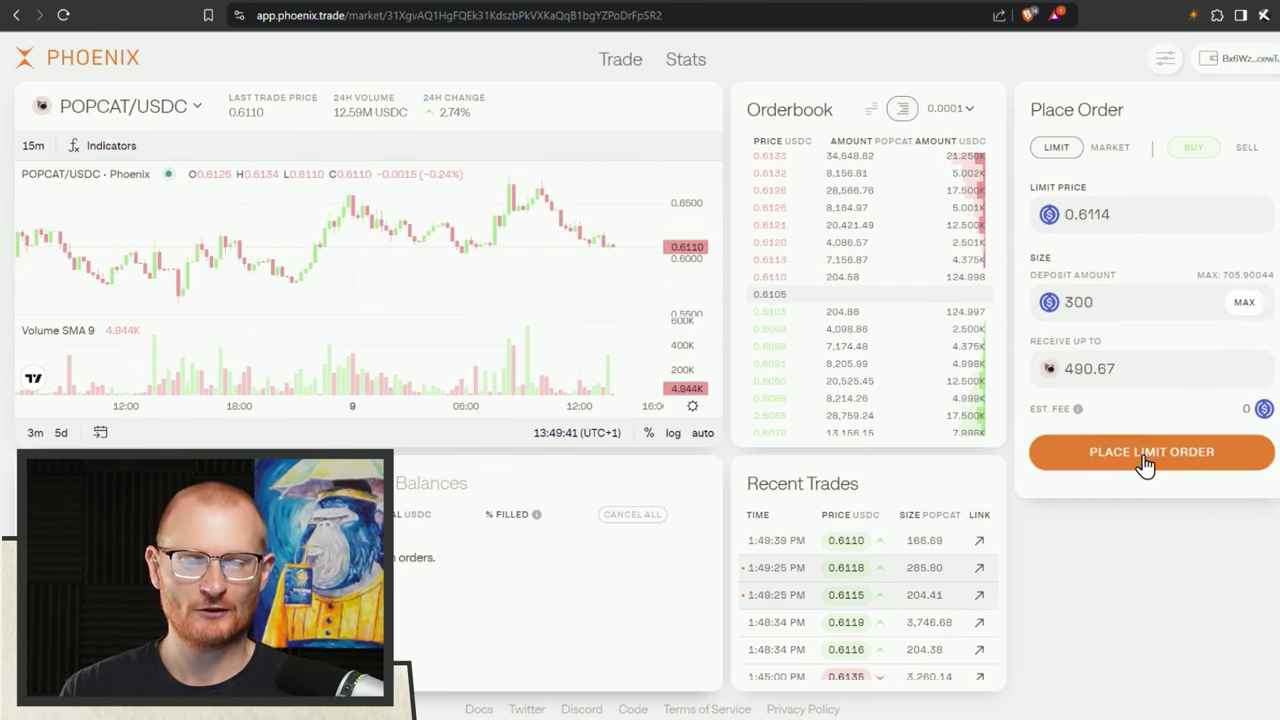
left_click(1145, 462)
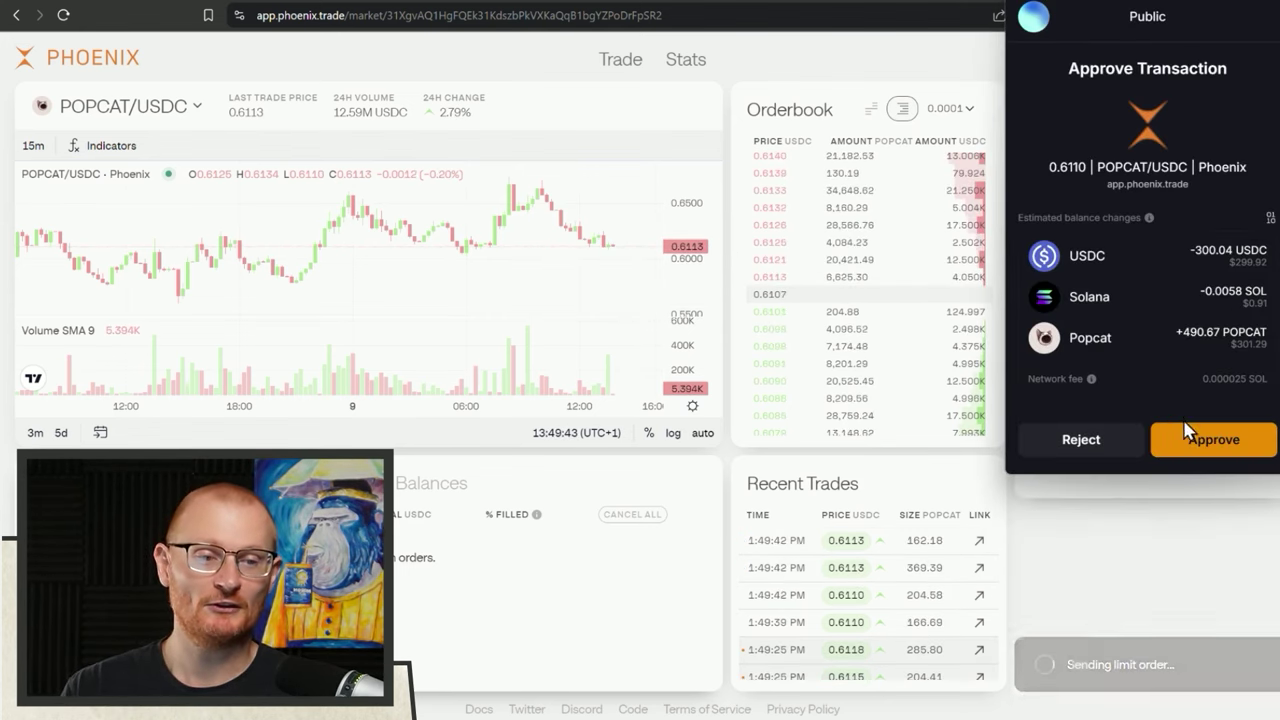
left_click(1214, 442)
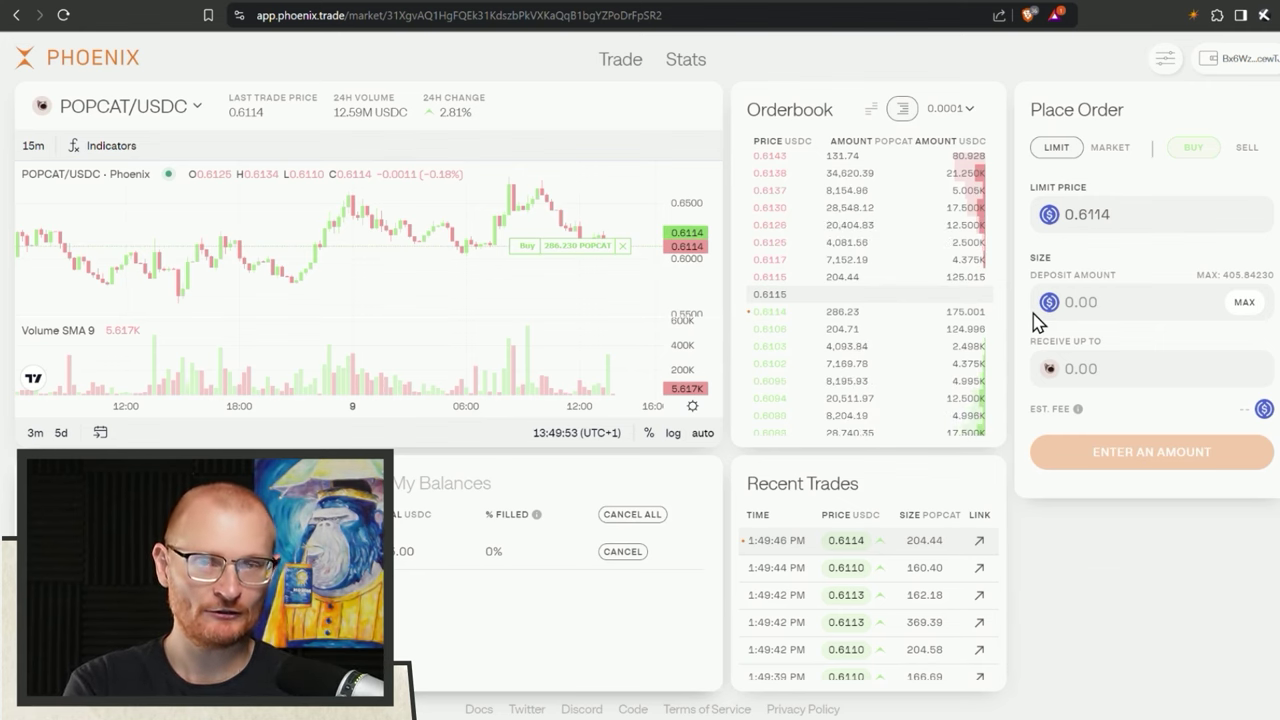
- Review the priority fee and slippage settings on Phoenix
left_click(1166, 59)
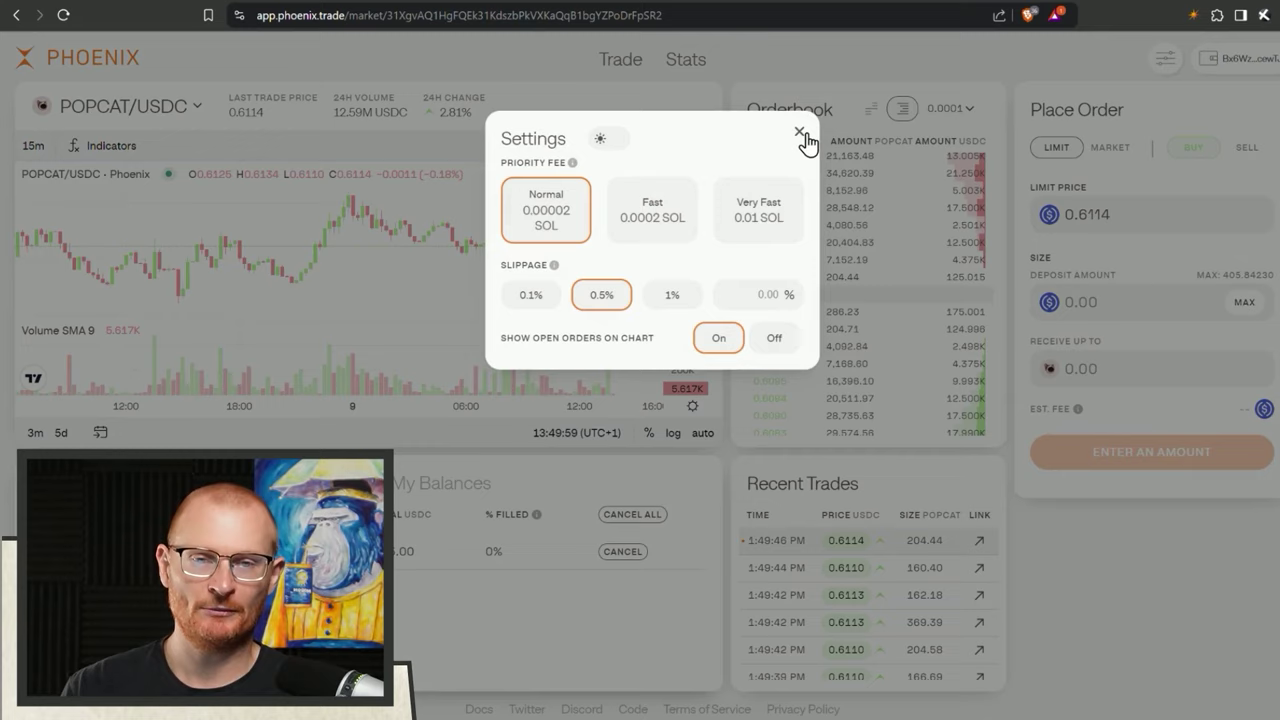
left_click(799, 133)
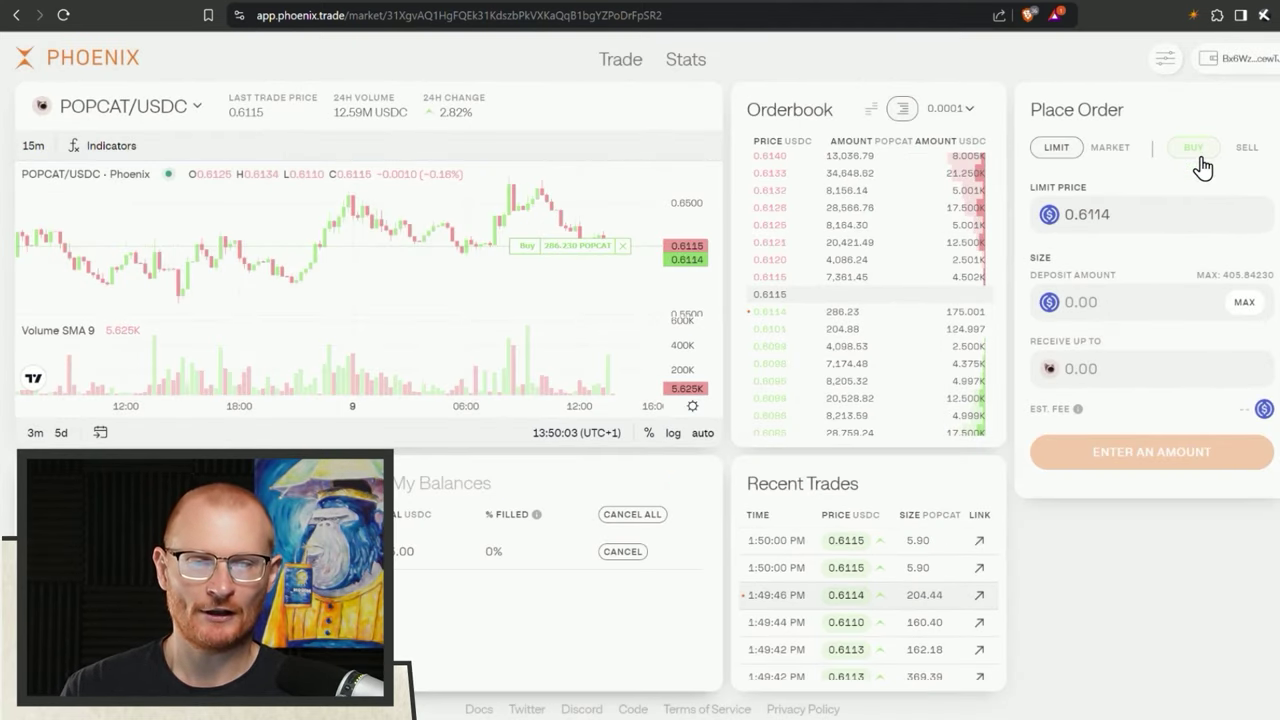
- Place a limit order to sell 400 POPCAT at 0.9 USDC and approve the transaction
left_click(1245, 148)
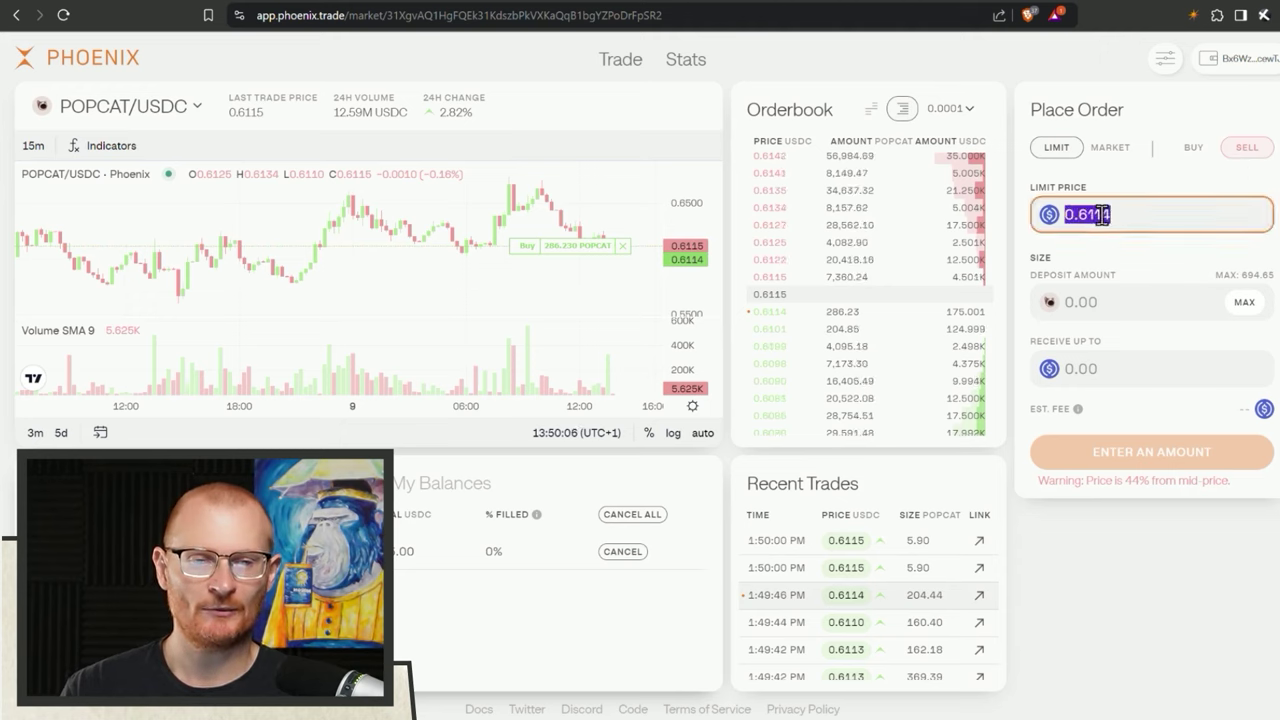
type(".9")
left_click(1108, 298)
type("400")
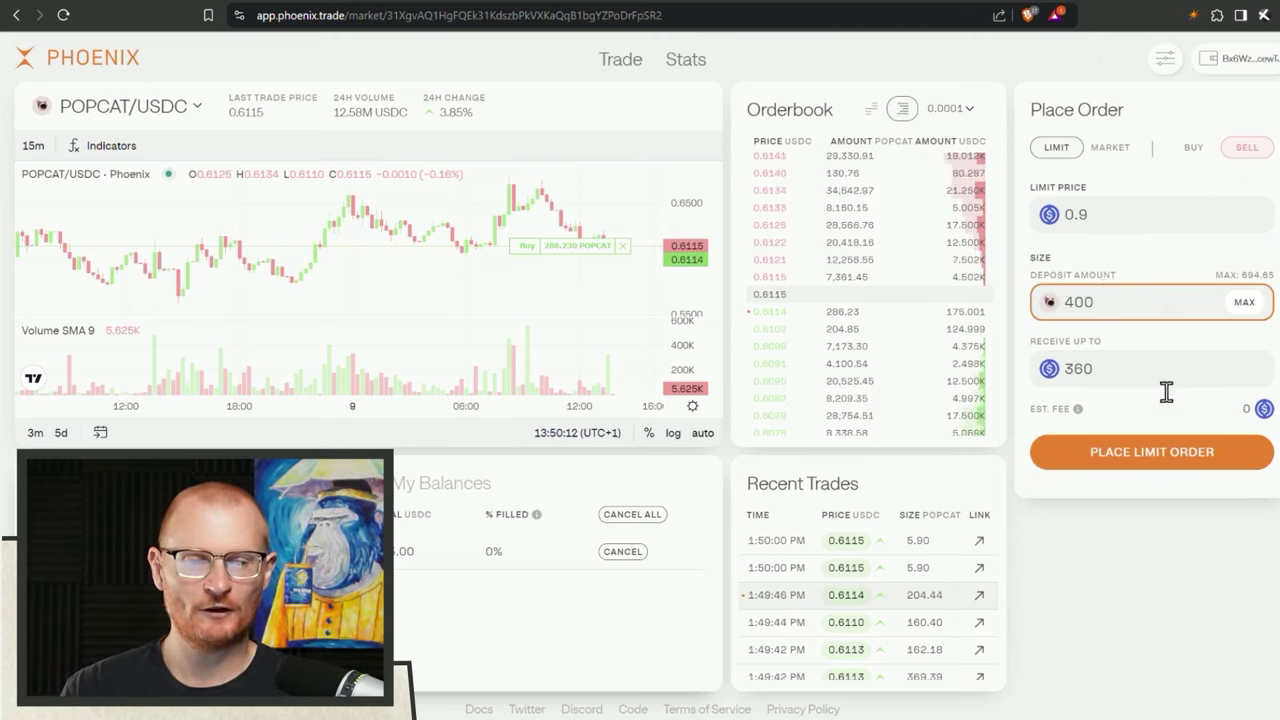
left_click(1151, 455)
left_click(1214, 443)
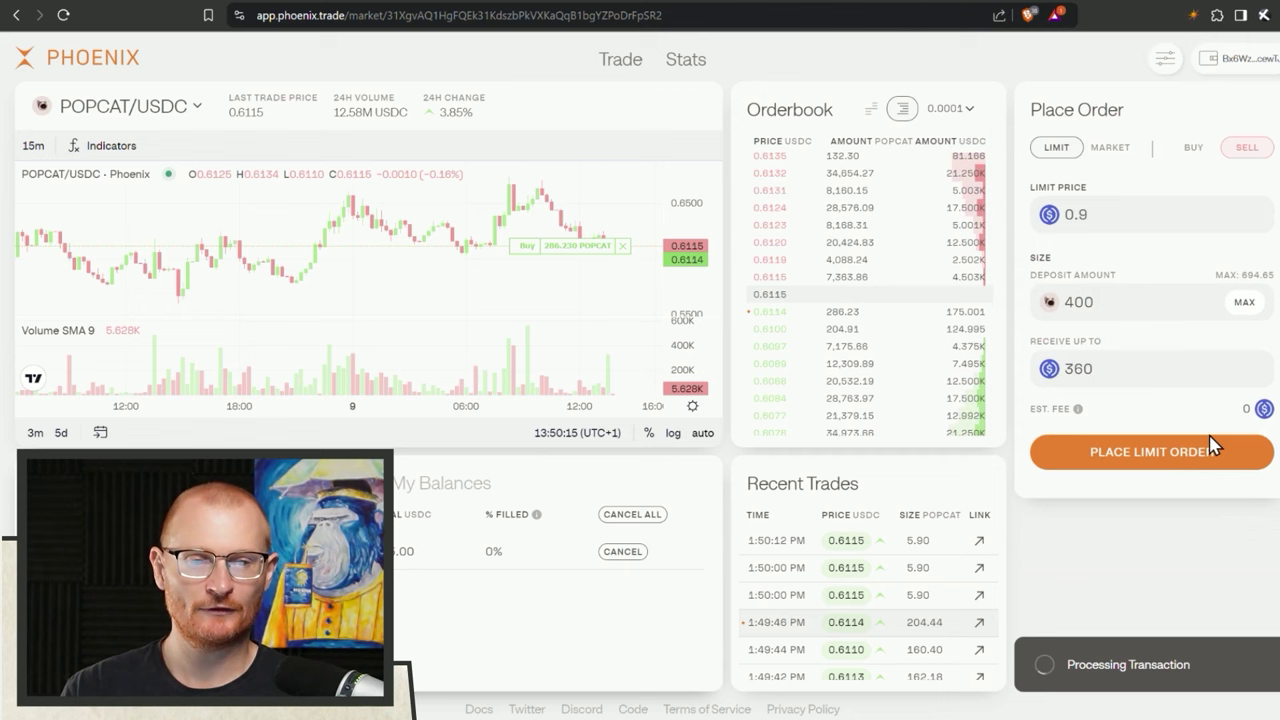
- Place a limit order to sell 400 POPCAT at 1.1 USDC and approve the transaction
double_click(1118, 215)
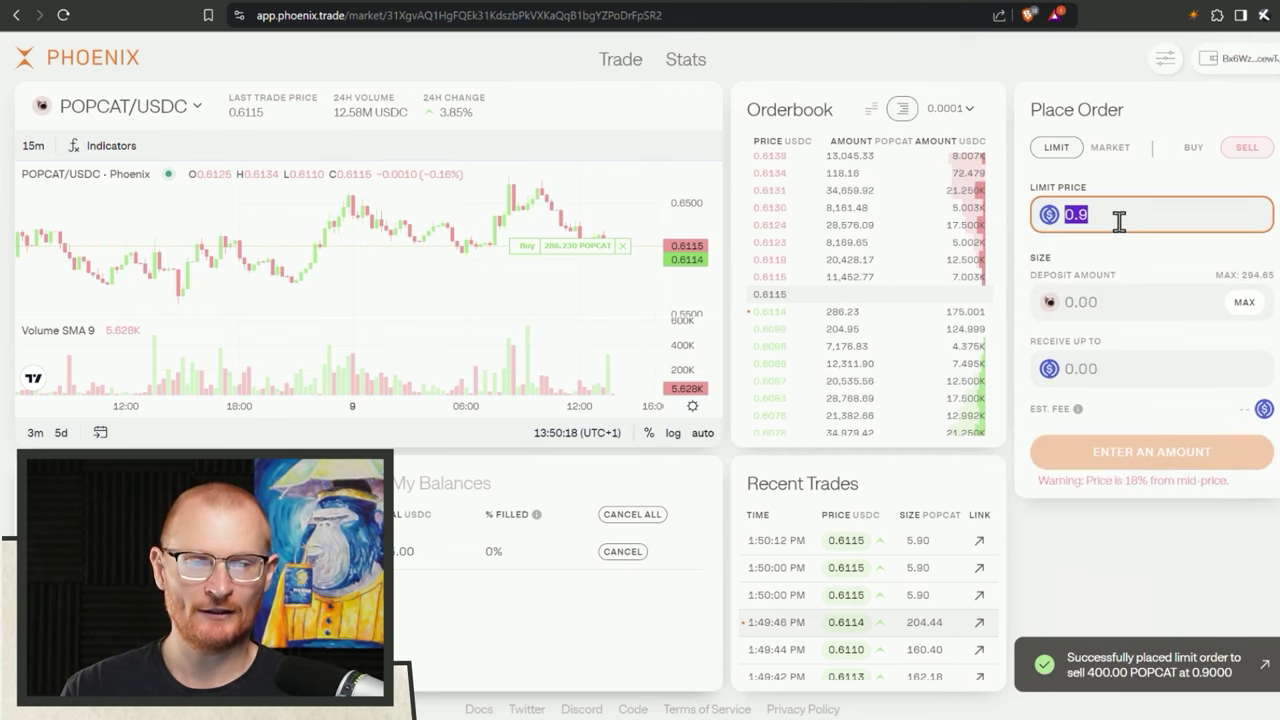
type("1.1")
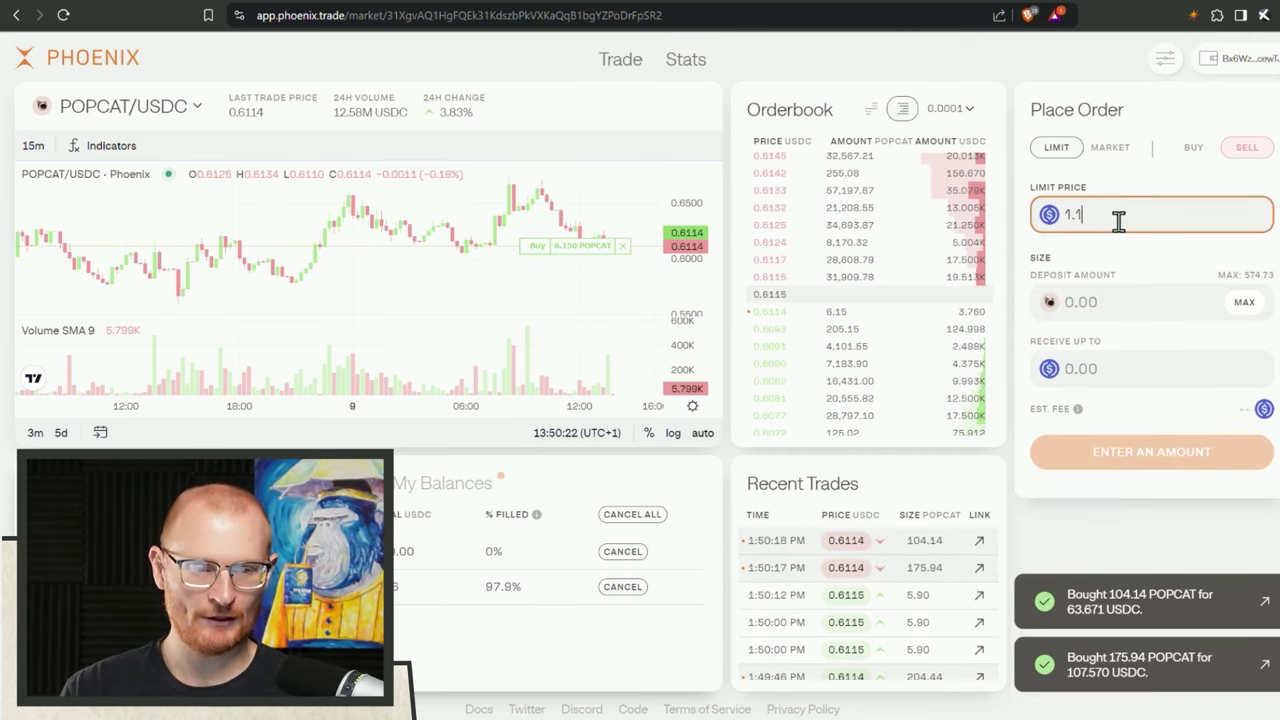
left_click(1178, 300)
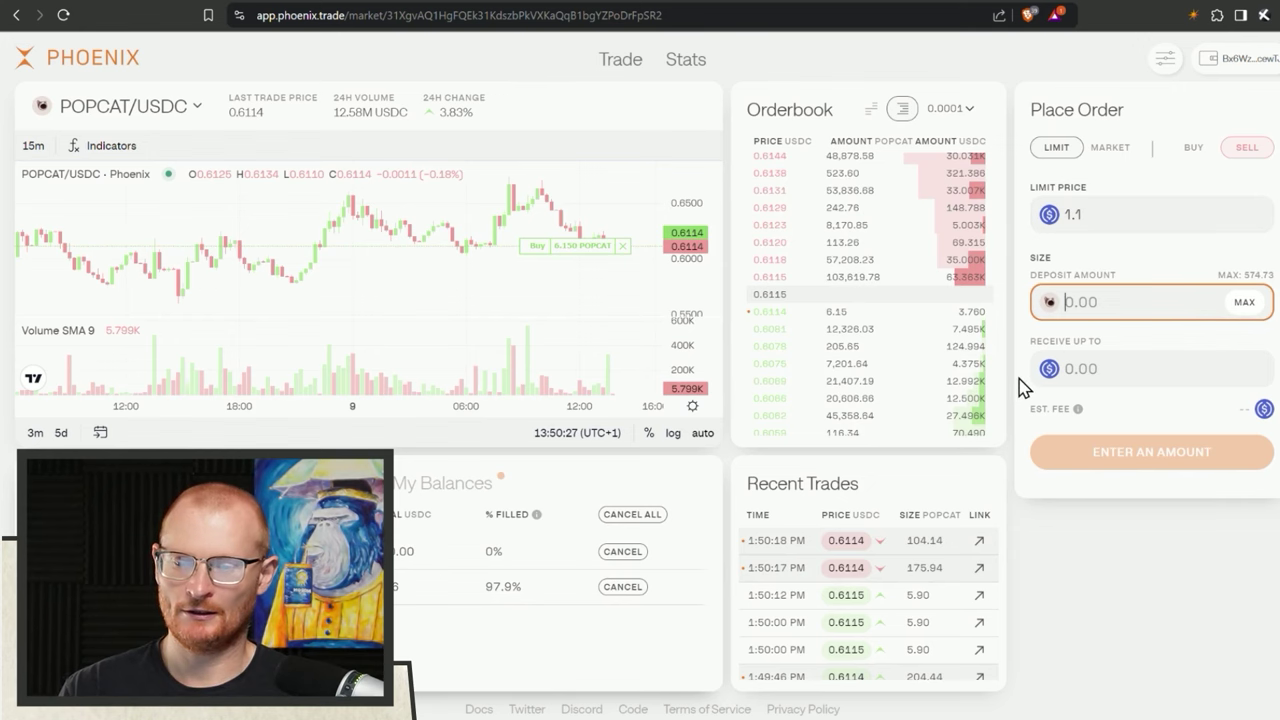
type("4")
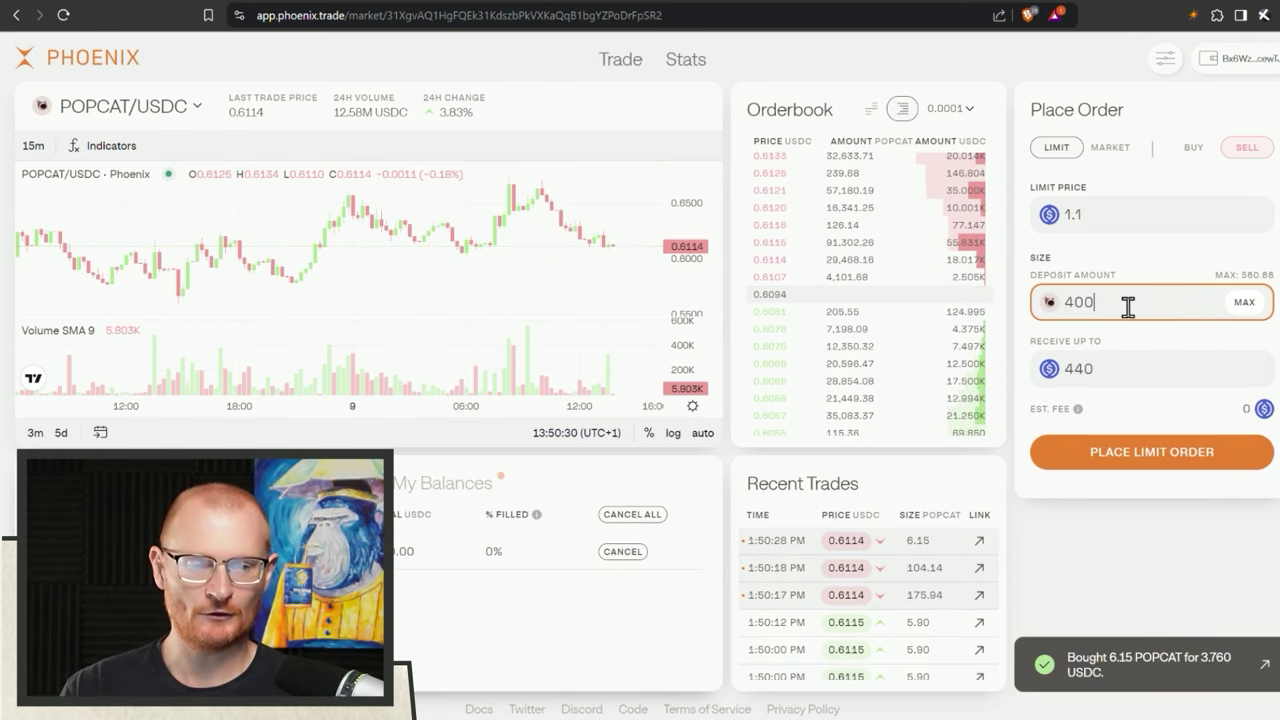
type("00")
left_click(1170, 450)
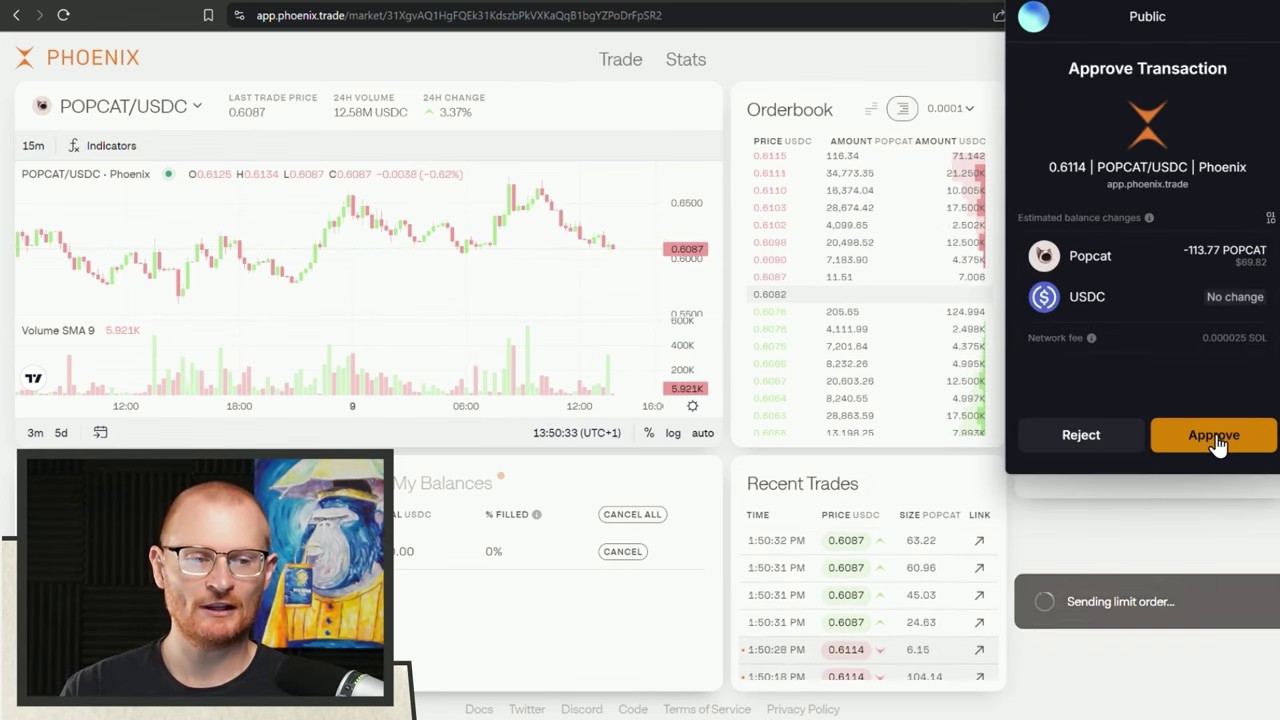
left_click(1216, 440)
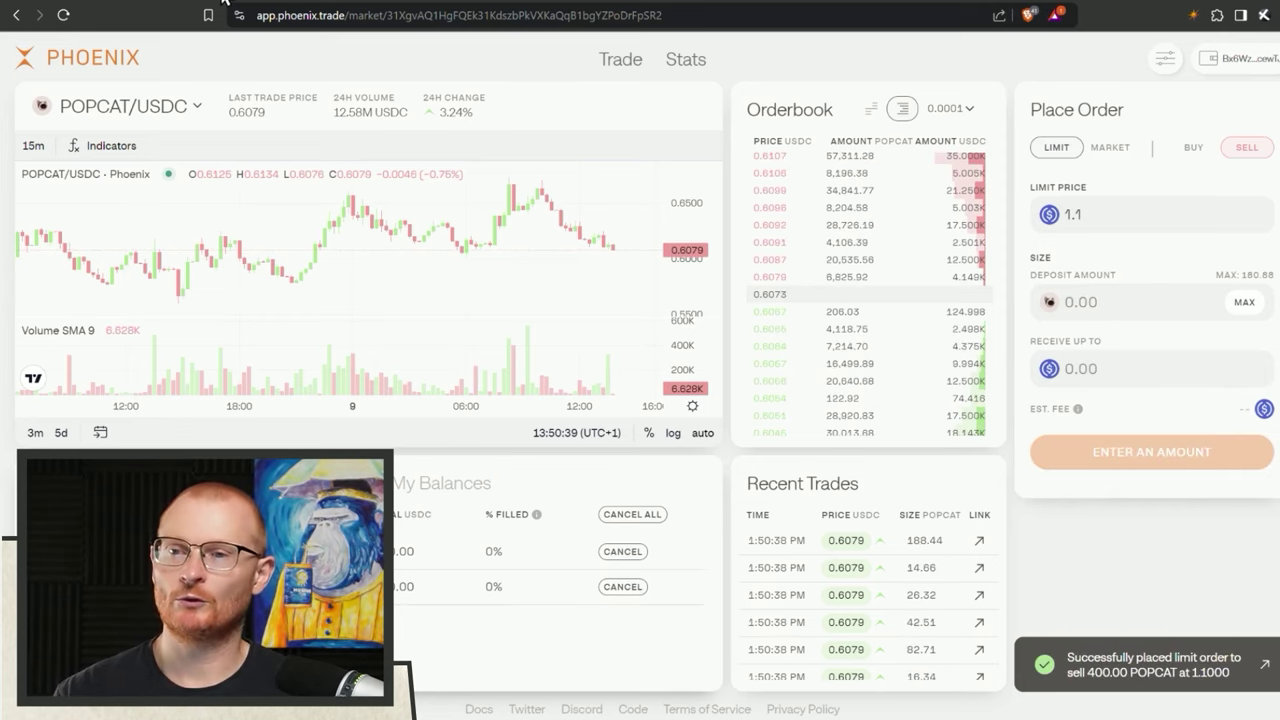
- Switch to Jupiter's spot swap and choose CATDOG (CatDog) as the token to receive for USDC
key("ctrl+Tab")
scroll(578, 120, "up", 4)
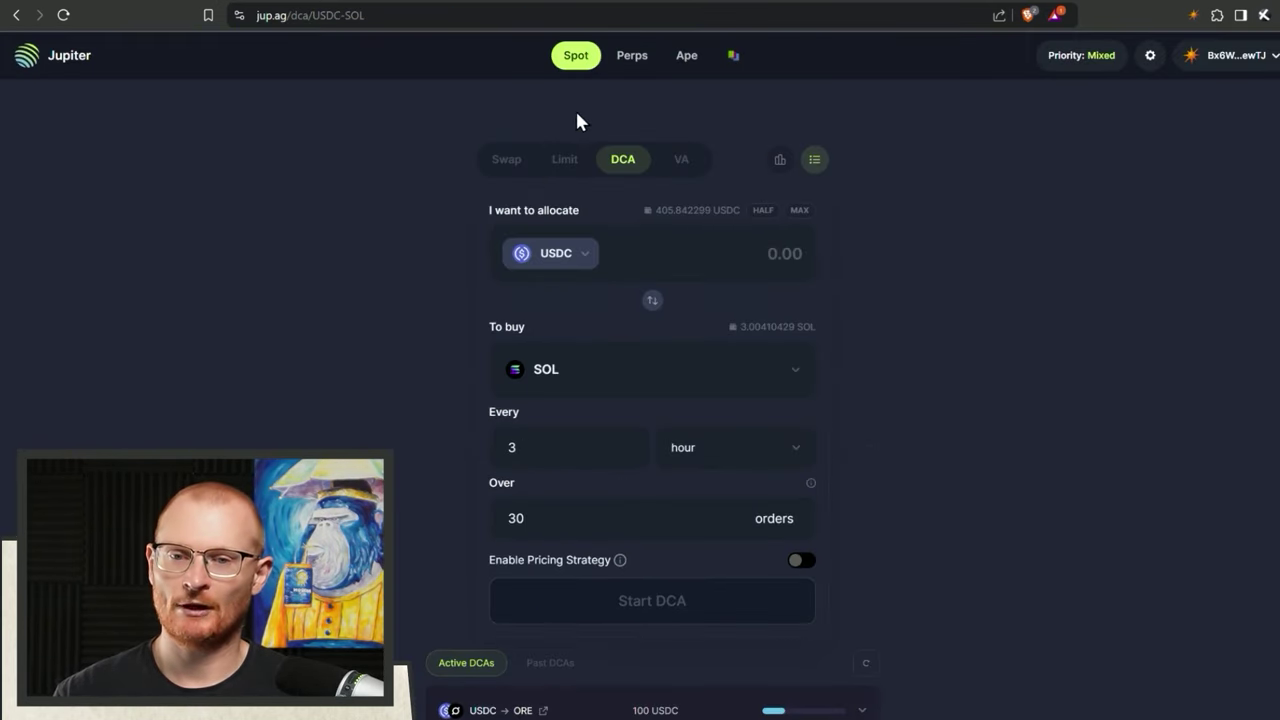
left_click(577, 58)
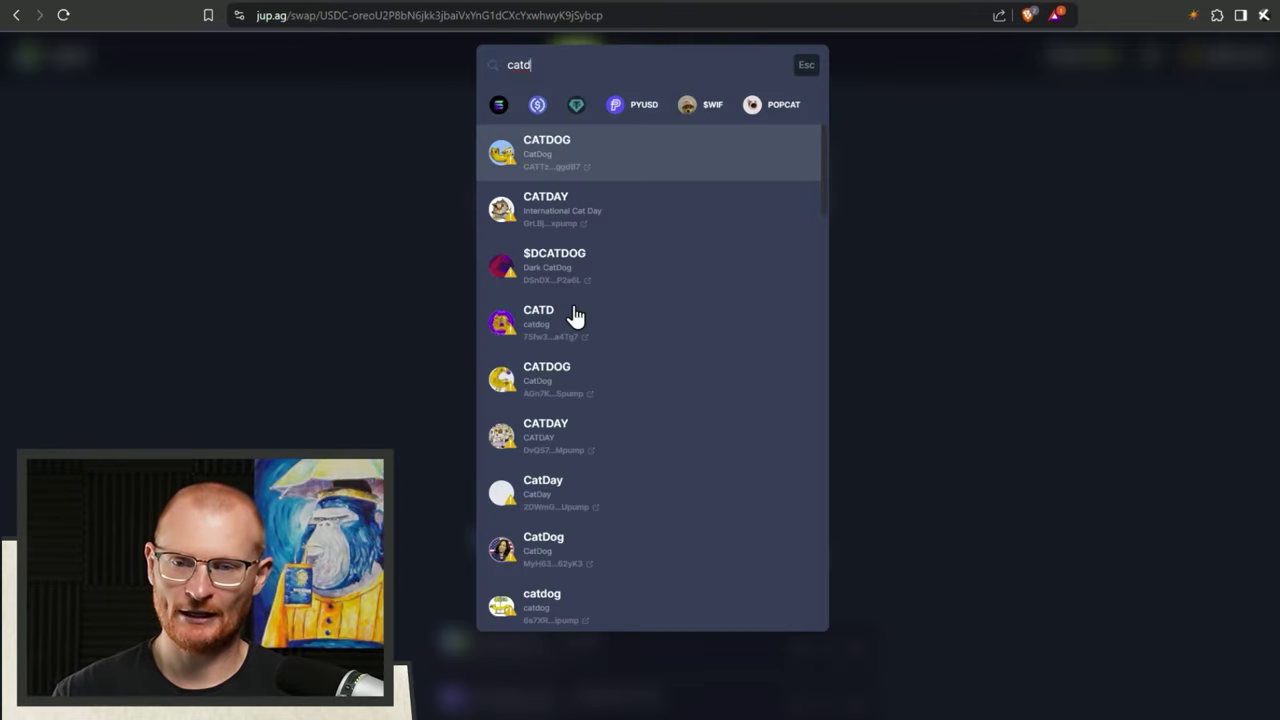
left_click(610, 152)
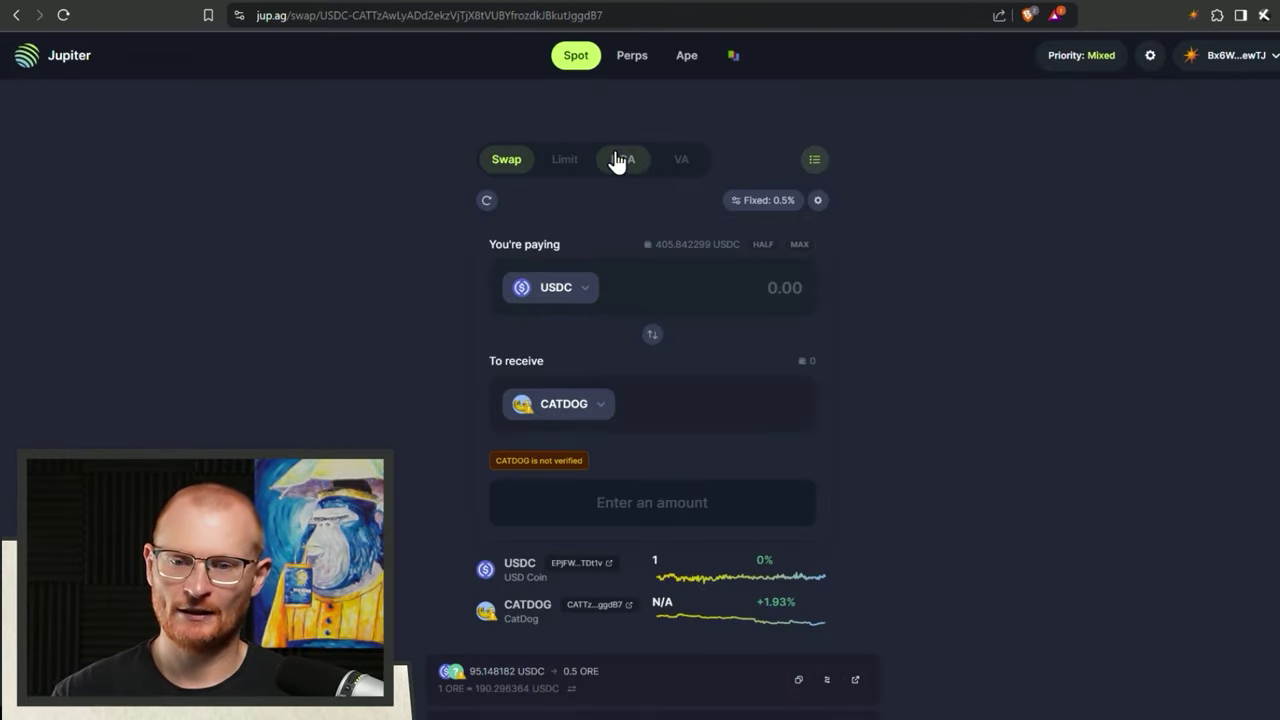
left_click(601, 412)
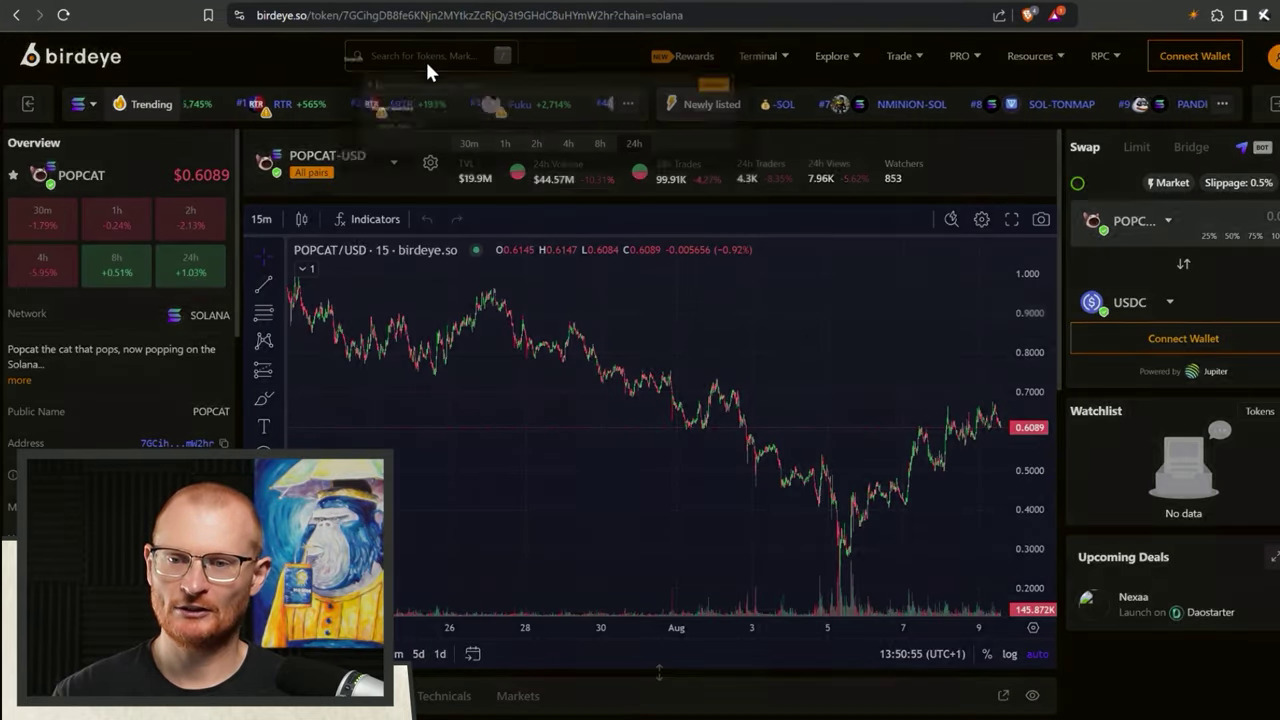
- Switch to Birdeye, search for catdog, and open the Solana CATDOG - CatDog token page
left_click(425, 58)
type("catdog")
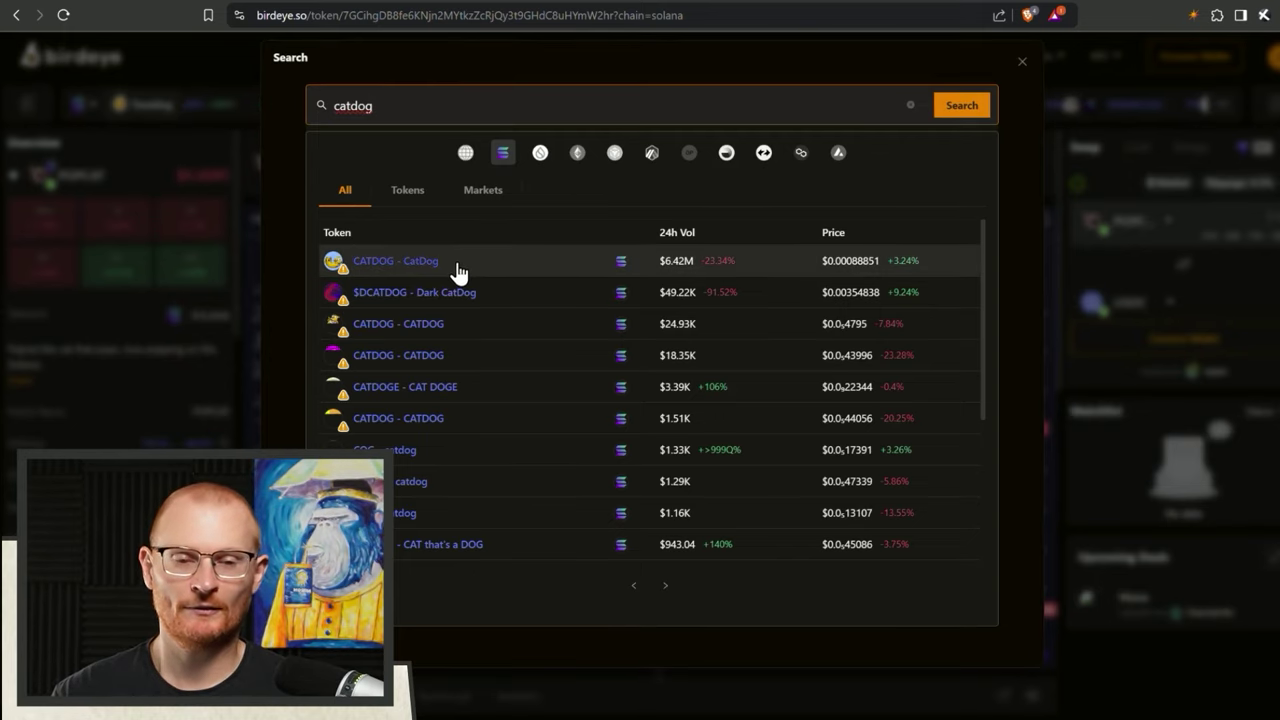
left_click(368, 265)
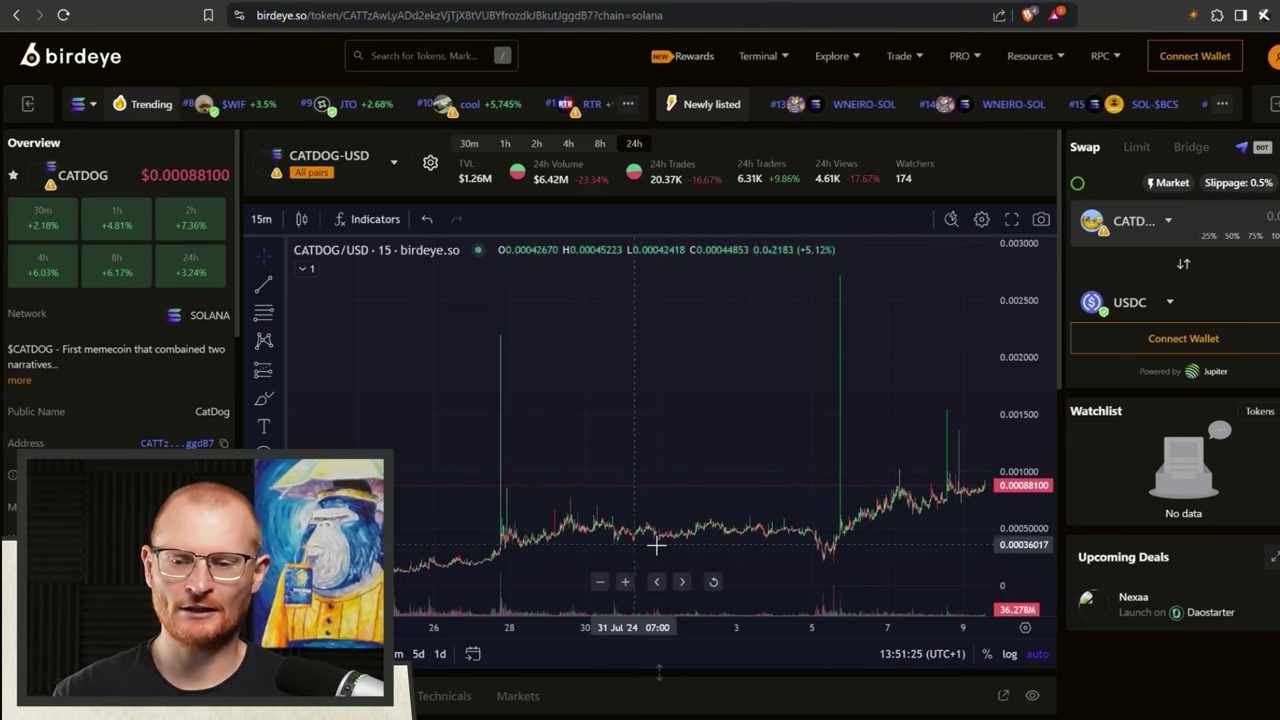
- Set the CATDOG chart to 30-minute candles and measure the price move from 22 July to 9 August 2024
type("30")
key("Return")
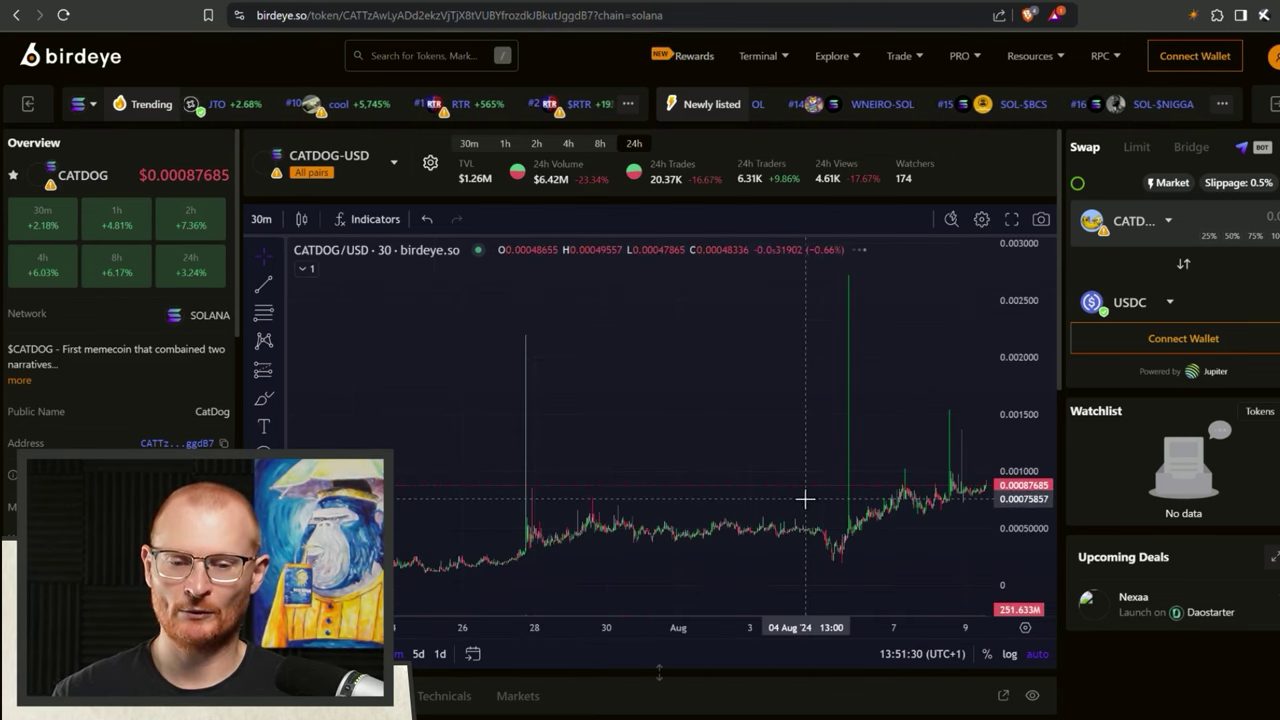
scroll(805, 498, "down", 3)
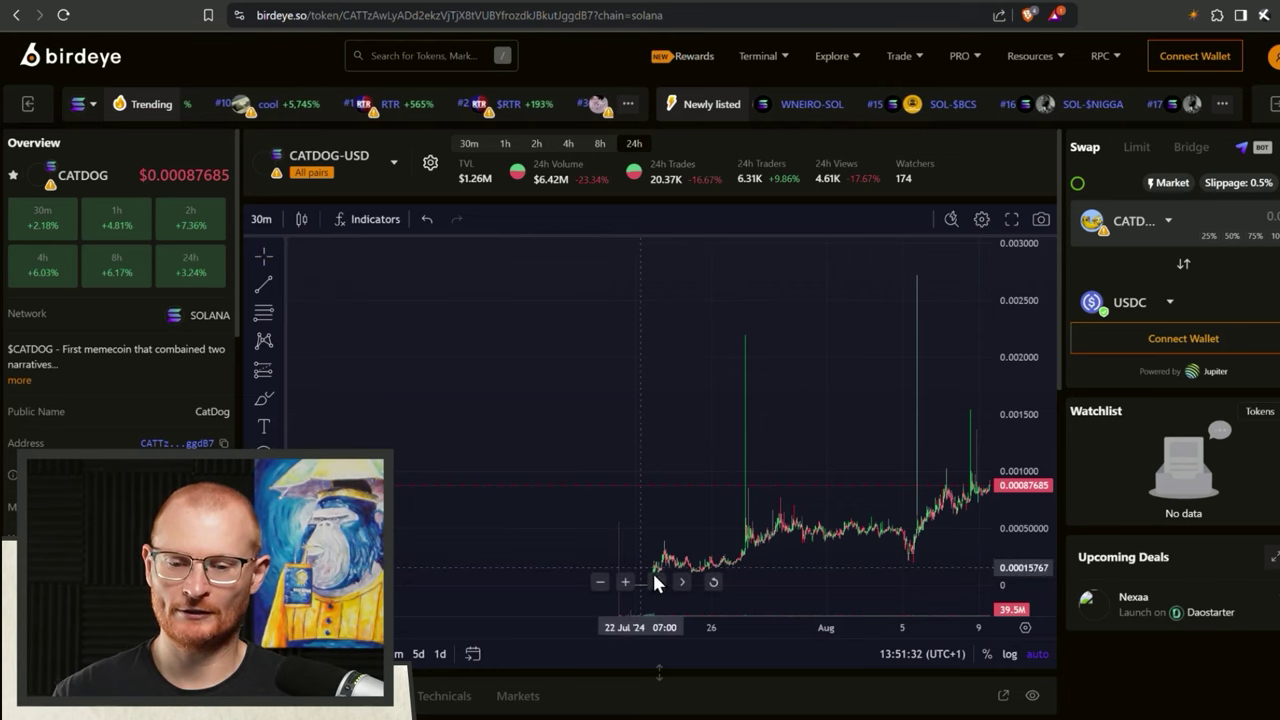
left_click(620, 584, "shift")
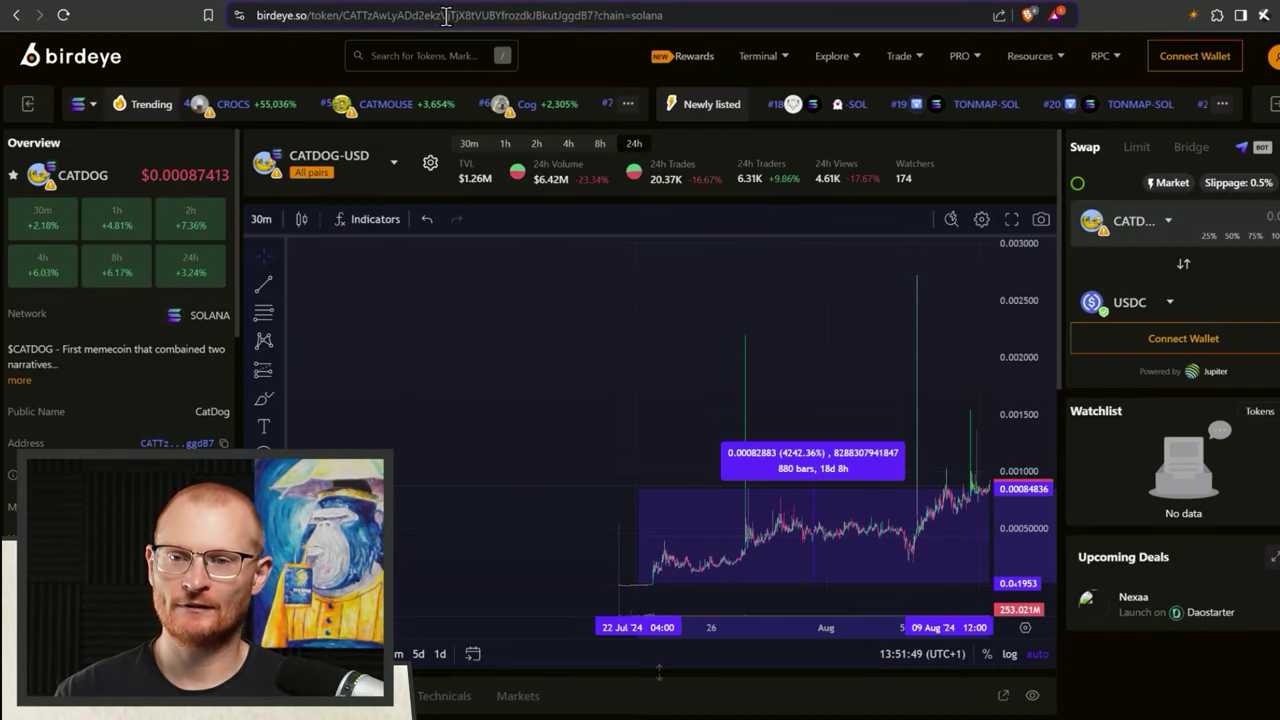
- Copy the CATDOG token address from Birdeye, select that token in Jupiter's swap, and enter 100 USDC as the amount to pay
double_click(446, 24)
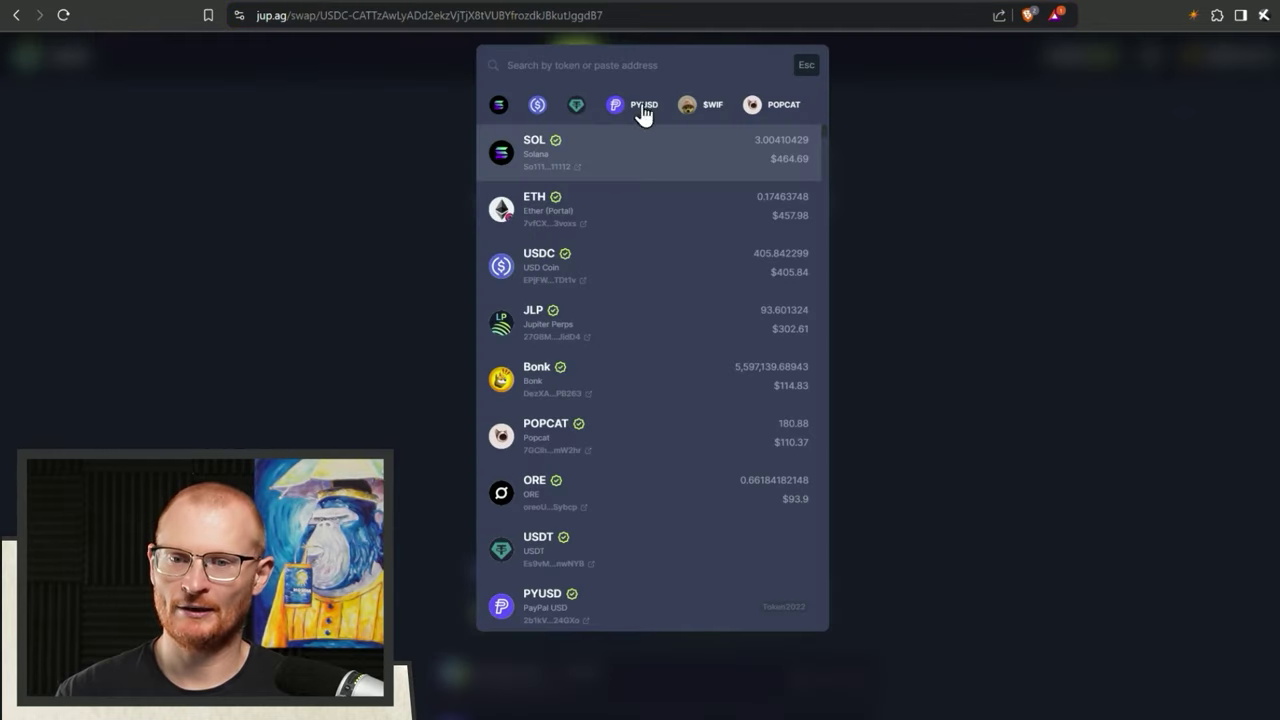
key("ctrl+v")
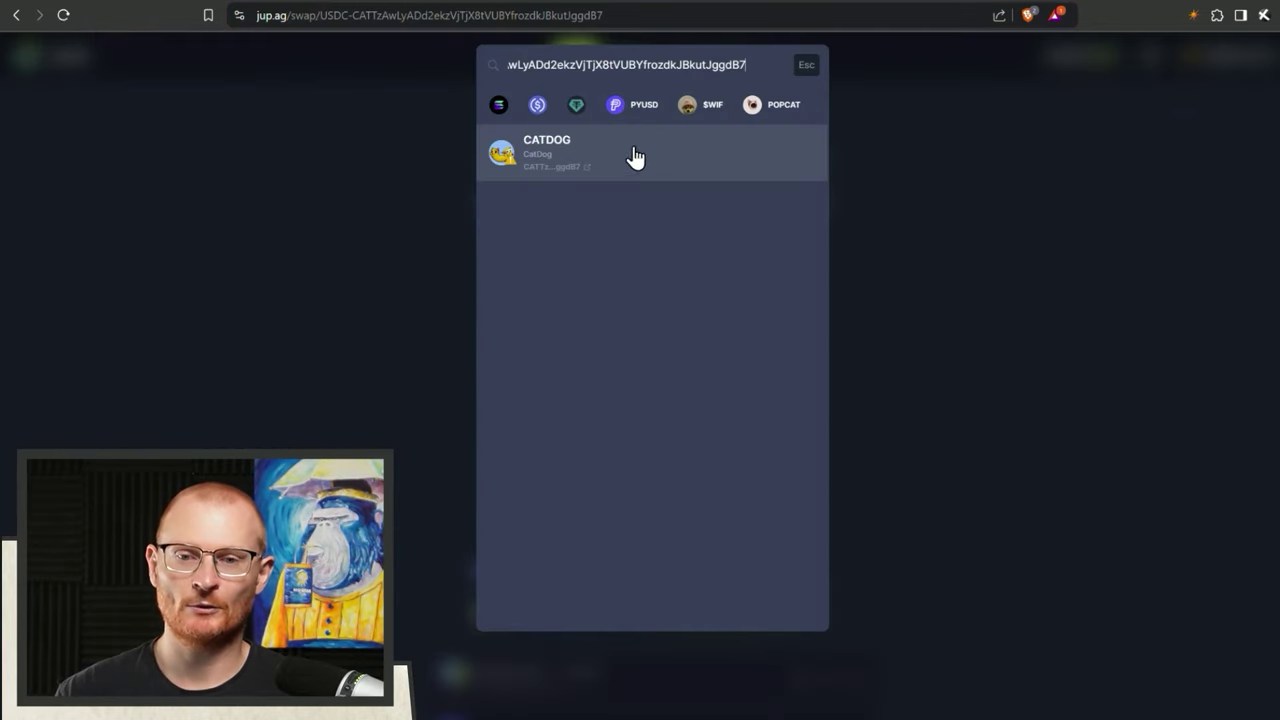
left_click(635, 158)
left_click(760, 287)
type("100")
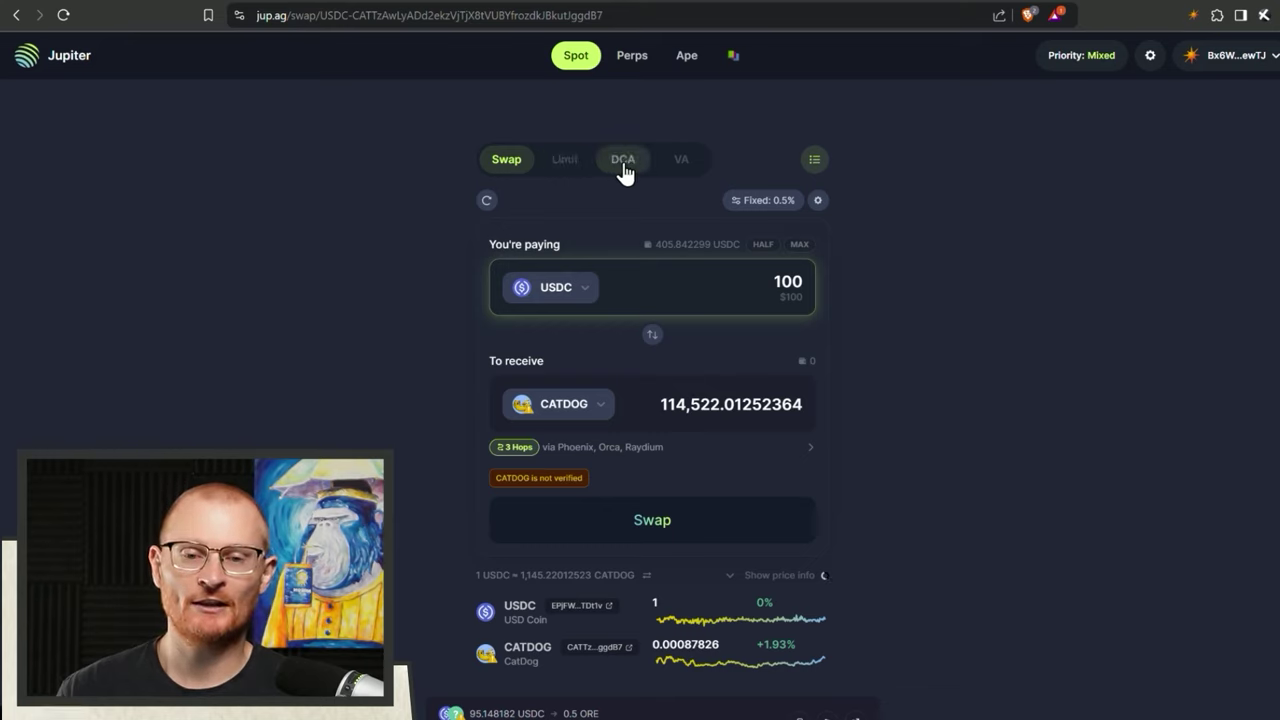
- Switch the order type to DCA and allocate 100 USDC for buying CATDOG
left_click(622, 162)
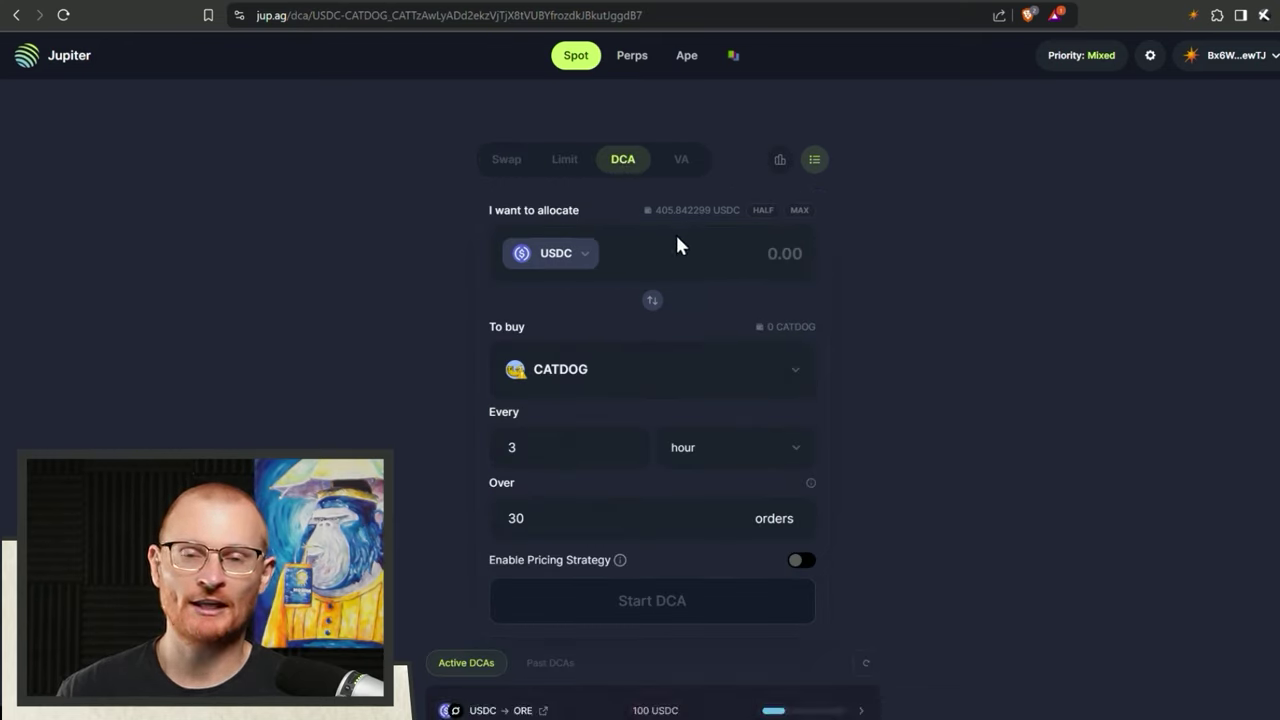
left_click(758, 257)
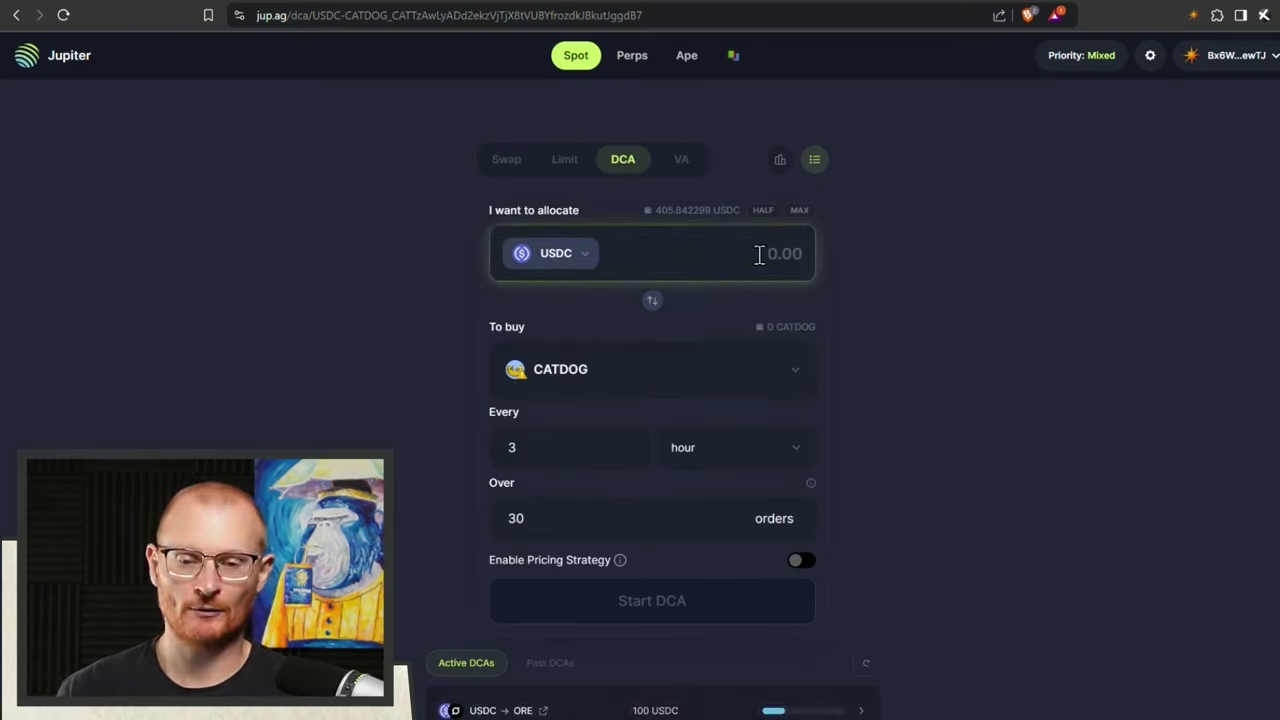
type("100")
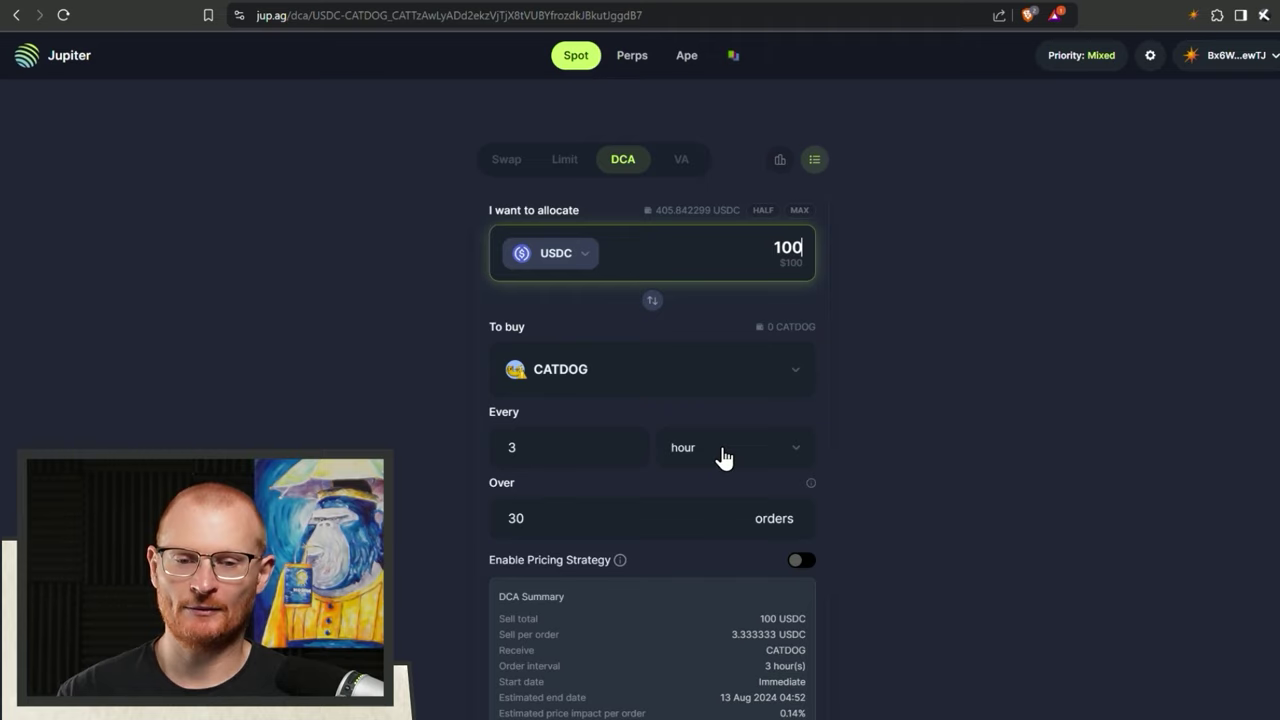
- Change the DCA interval unit to minutes and start the CATDOG DCA order
scroll(724, 458, "down", 2)
left_click(706, 296)
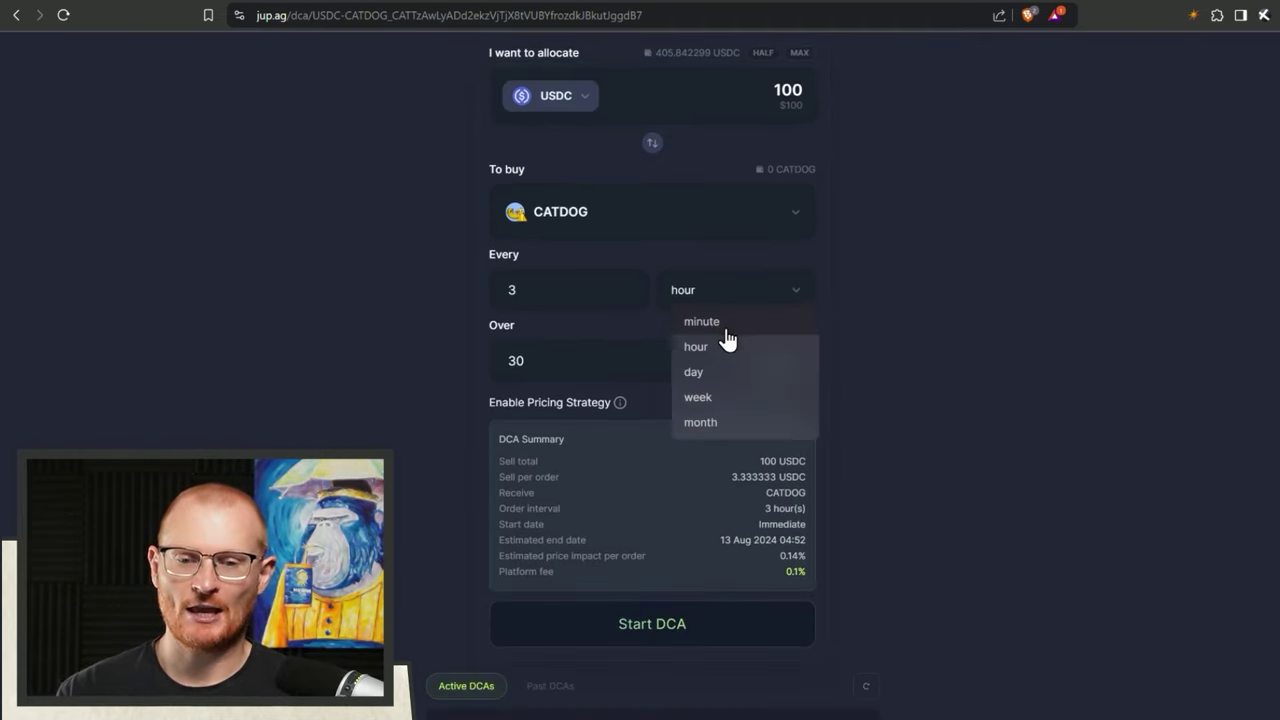
left_click(724, 324)
double_click(597, 294)
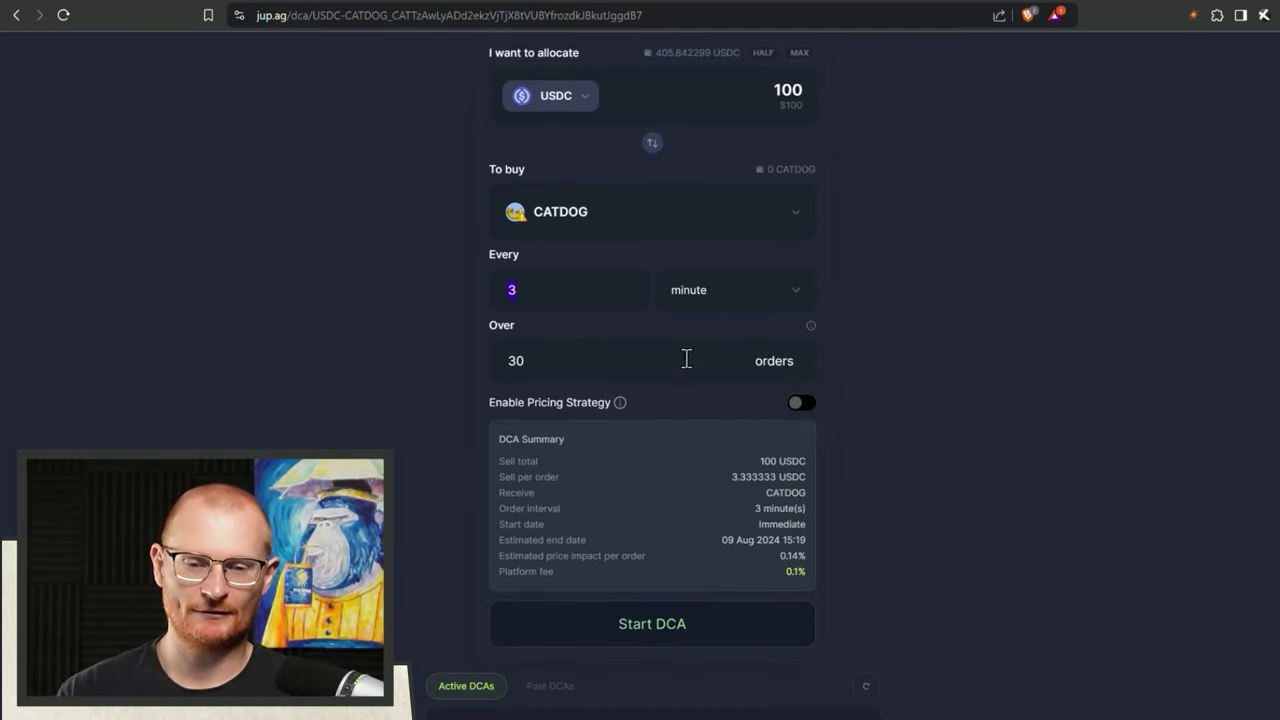
left_click(706, 626)
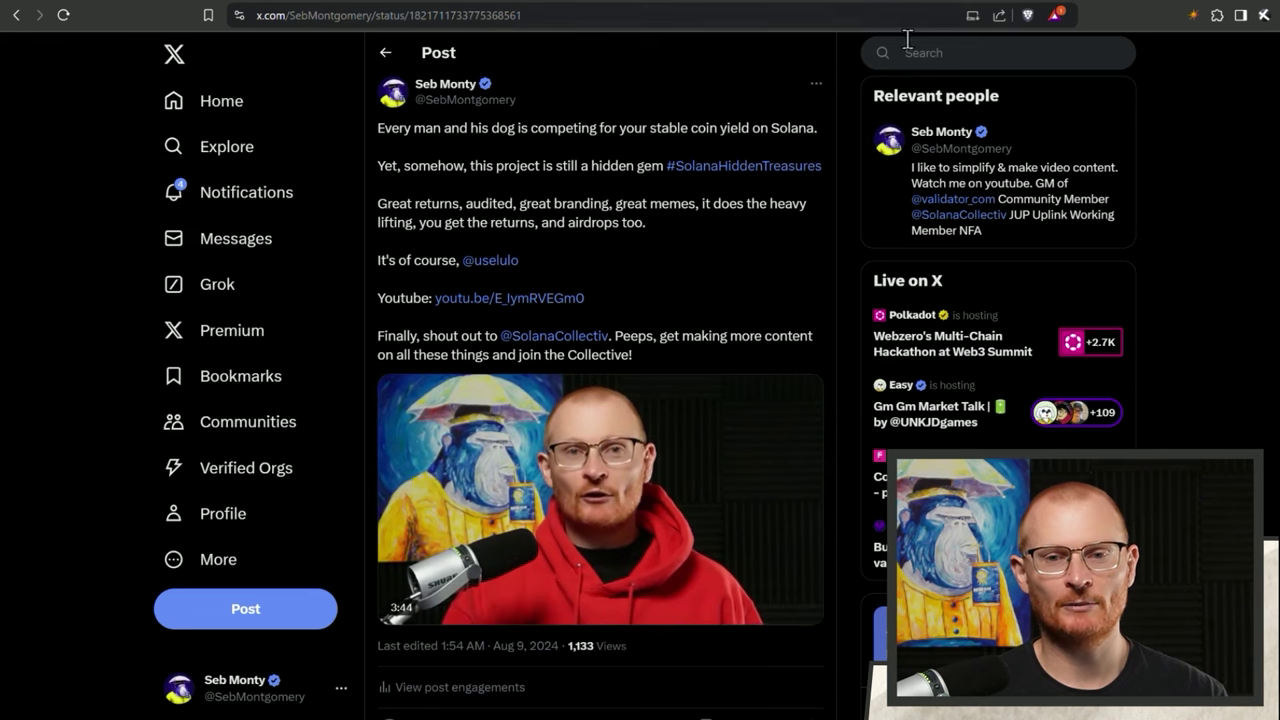
- Switch to the X post about Lulo, play its video from about 1:20, and pause it
left_click(538, 584)
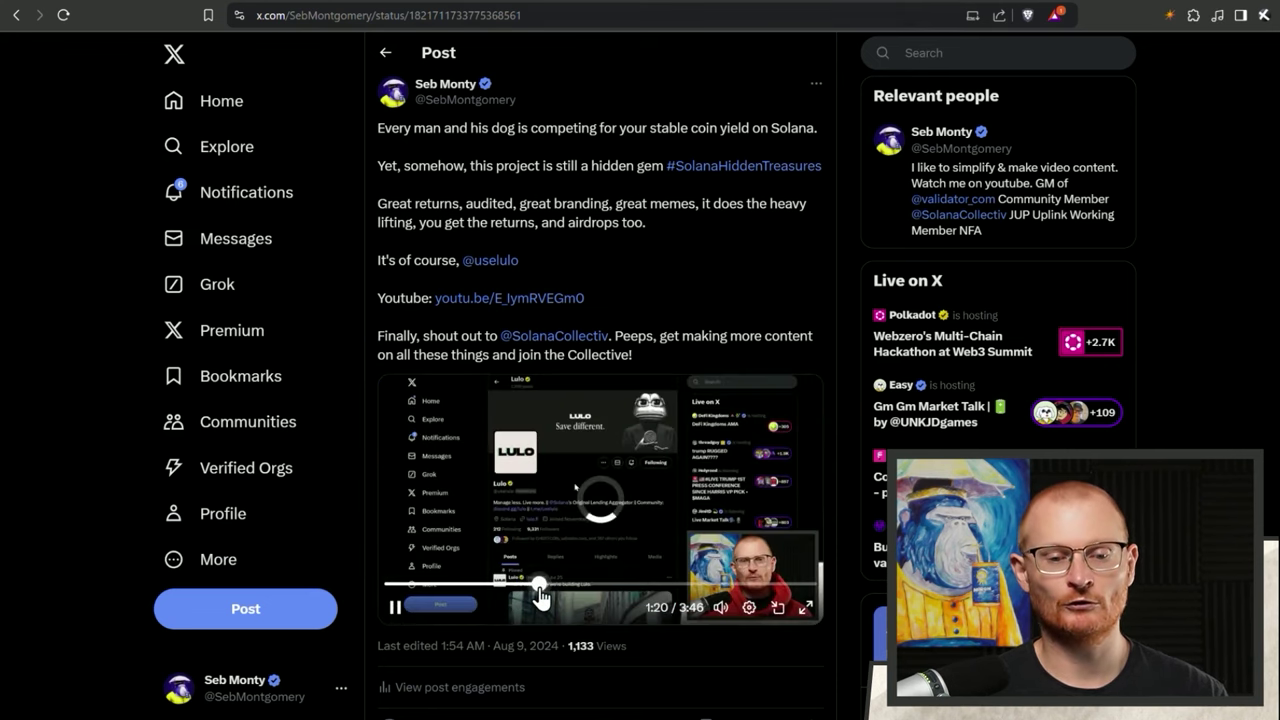
left_click(400, 608)
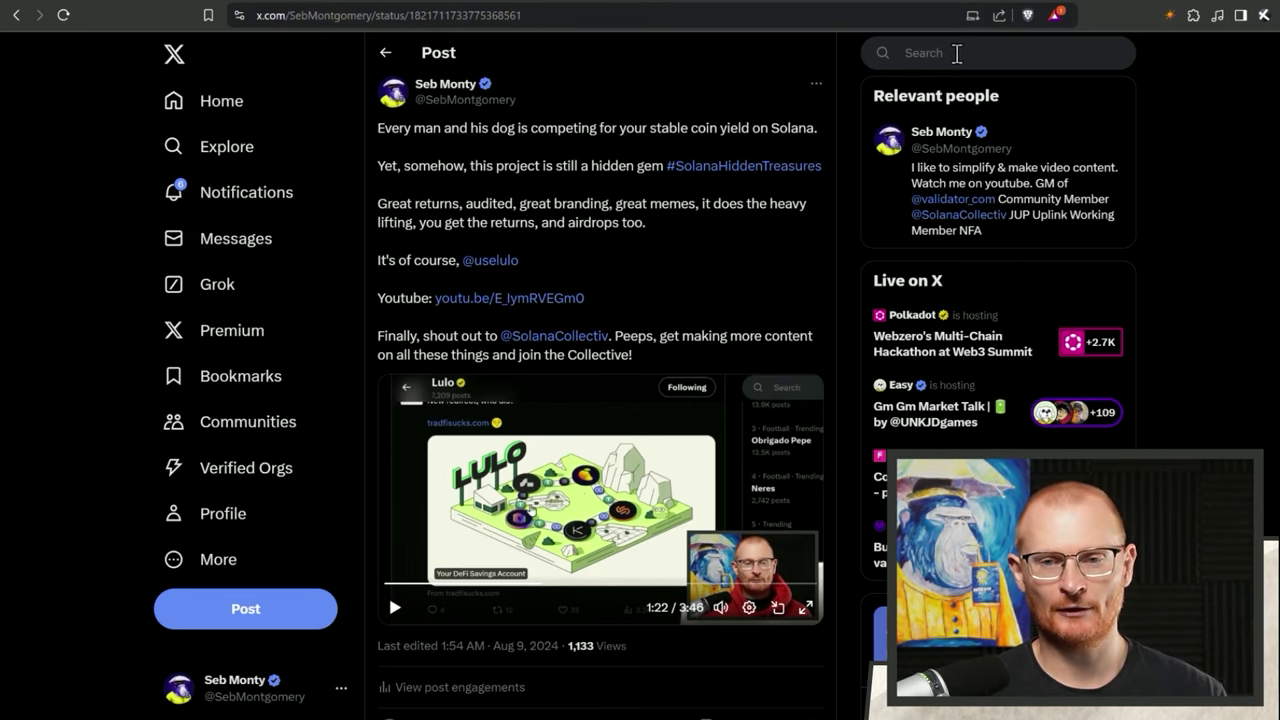
- Search X for "infin" and open the Infinex profile
left_click(957, 54)
type("infin")
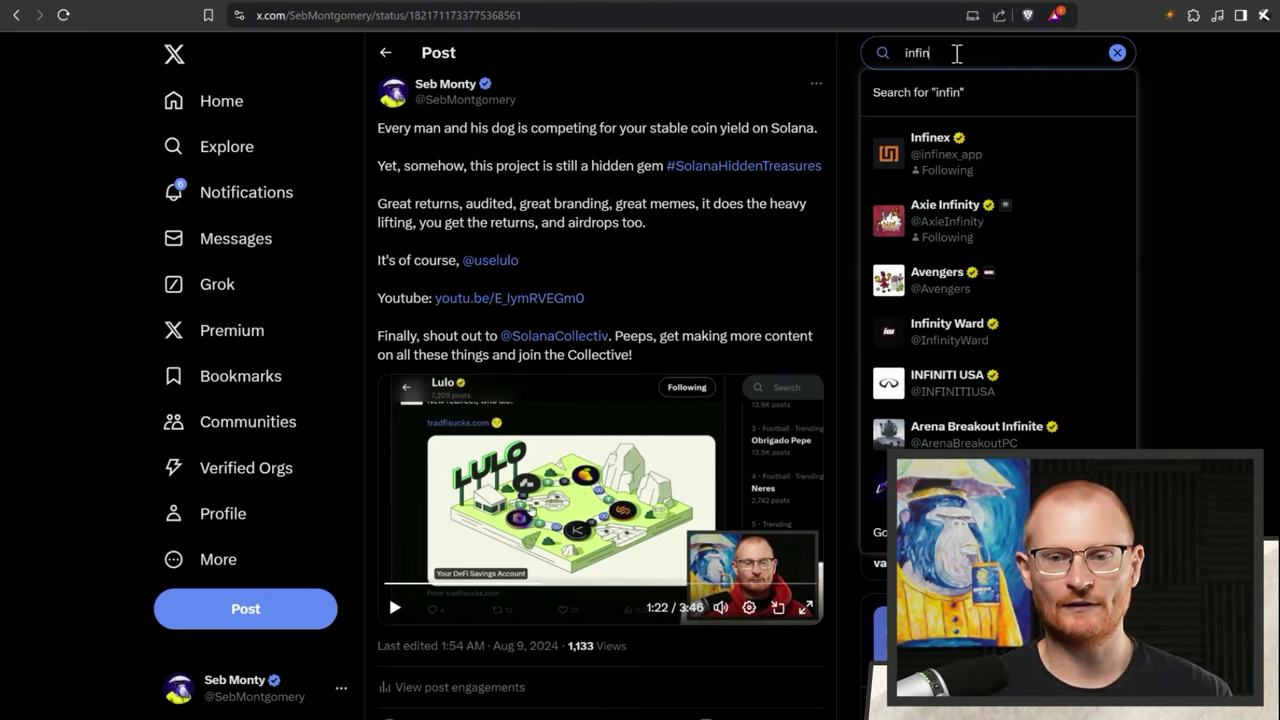
left_click(931, 155)
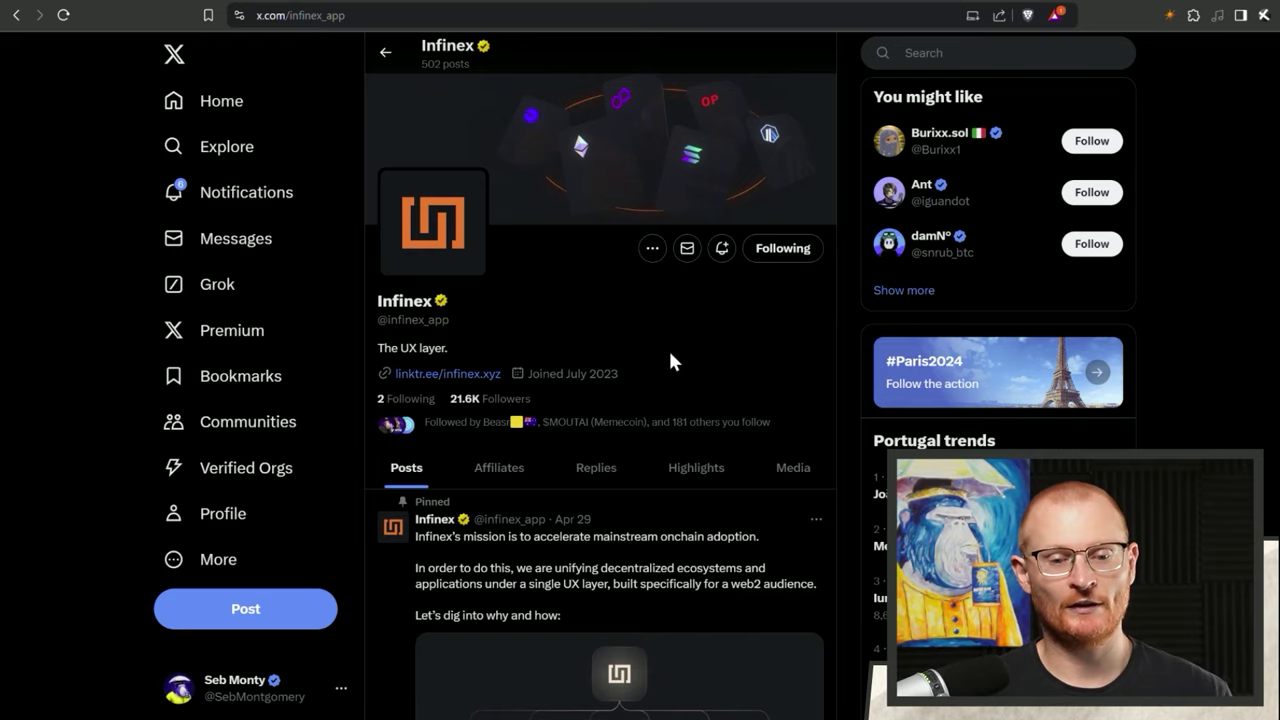
- Look through the Infinex posts for the 'Path to Patron' campaign announcement with Coinvise and open that post
scroll(670, 362, "down", 10)
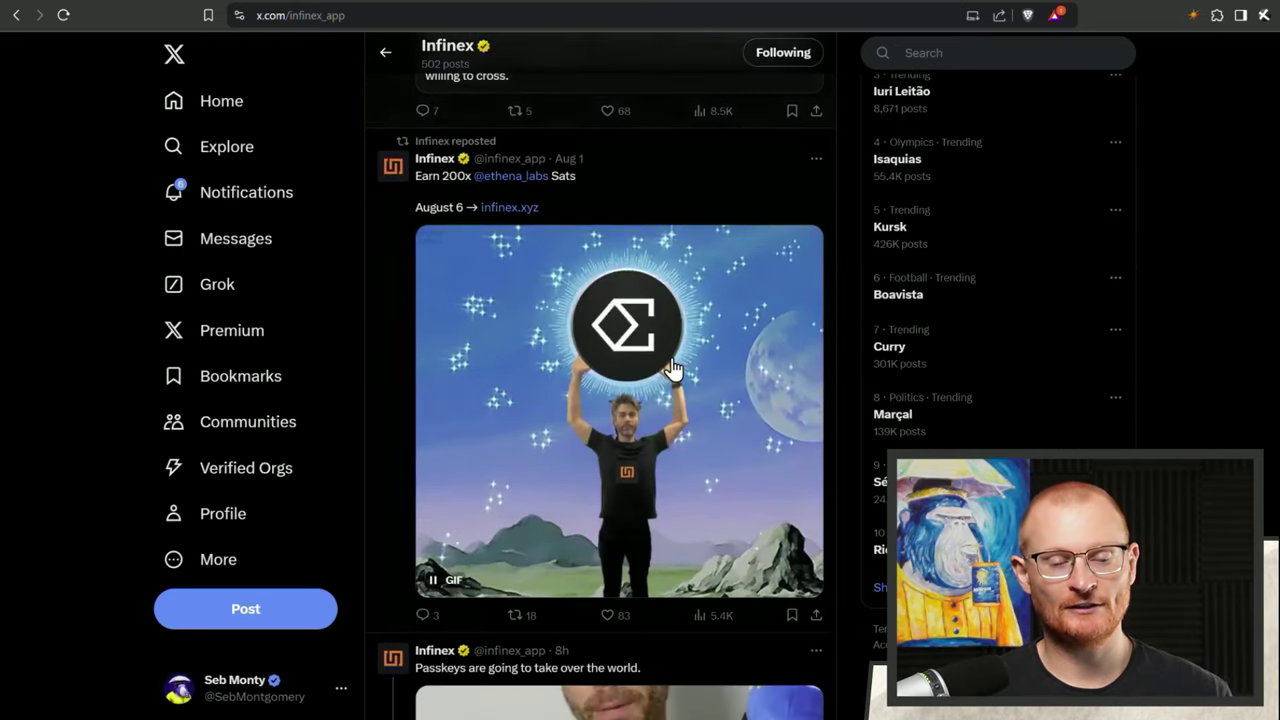
scroll(671, 368, "down", 12)
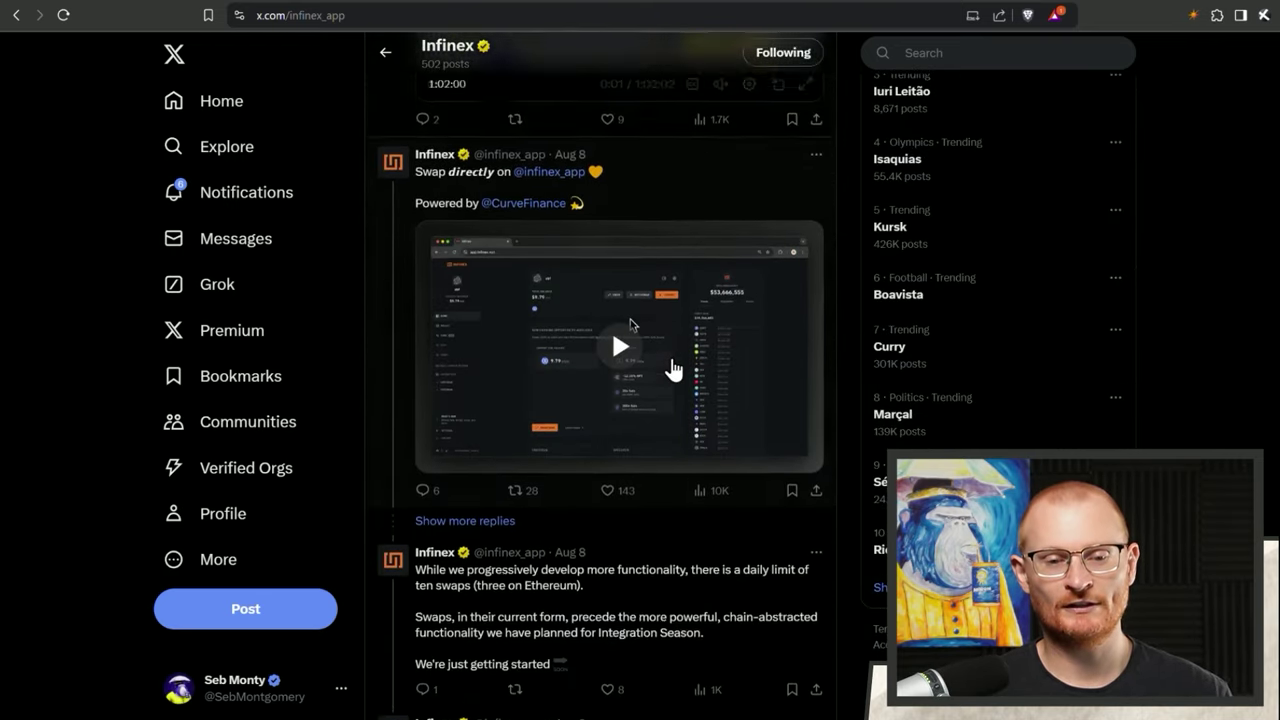
scroll(671, 368, "down", 10)
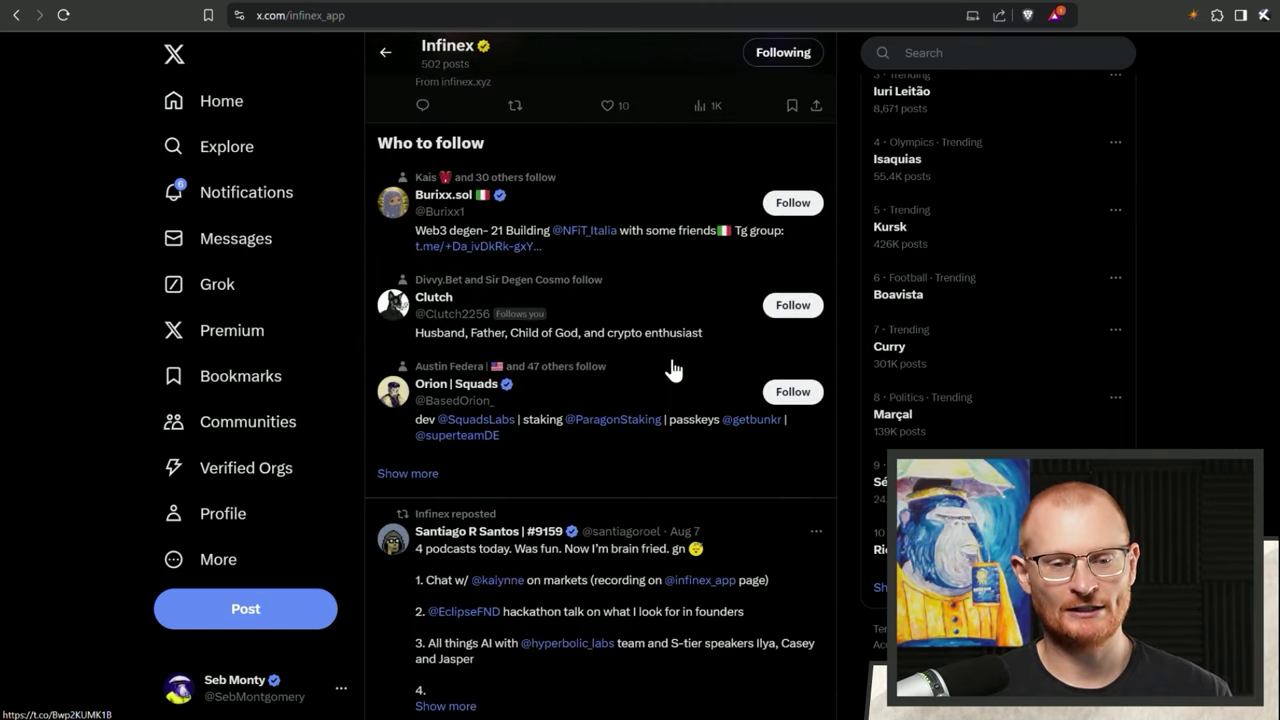
scroll(672, 370, "down", 12)
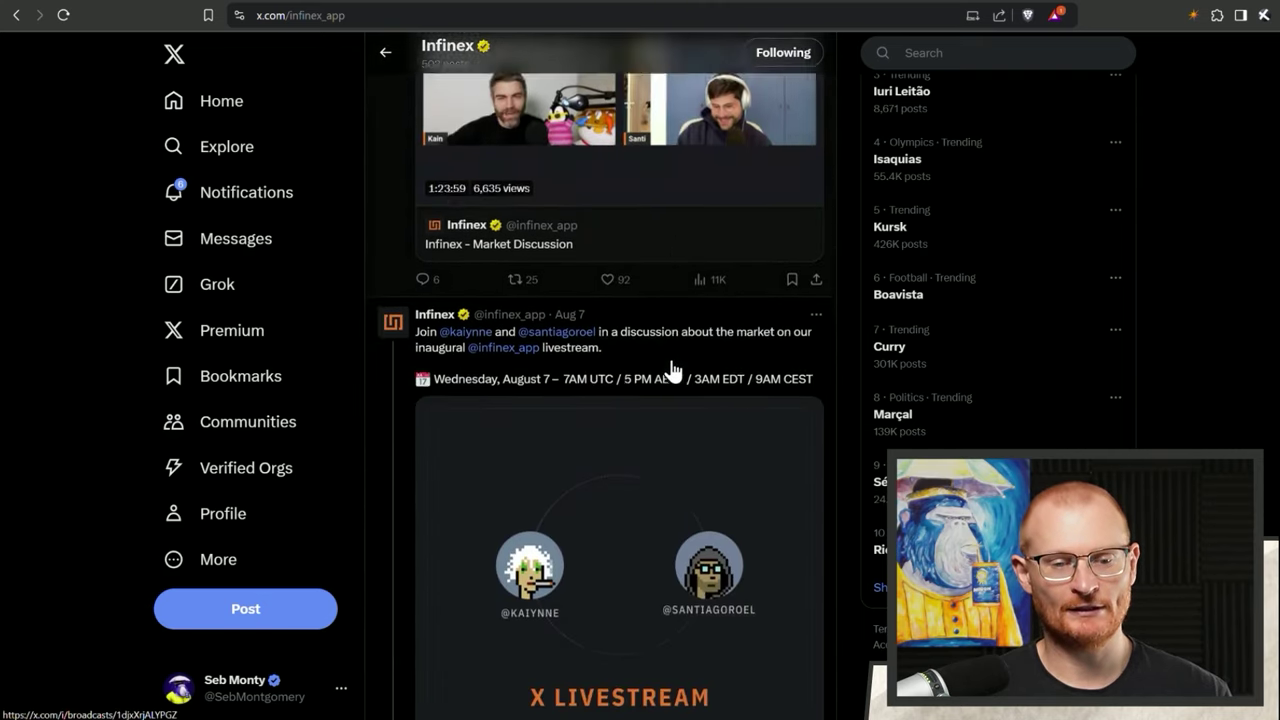
scroll(672, 370, "down", 12)
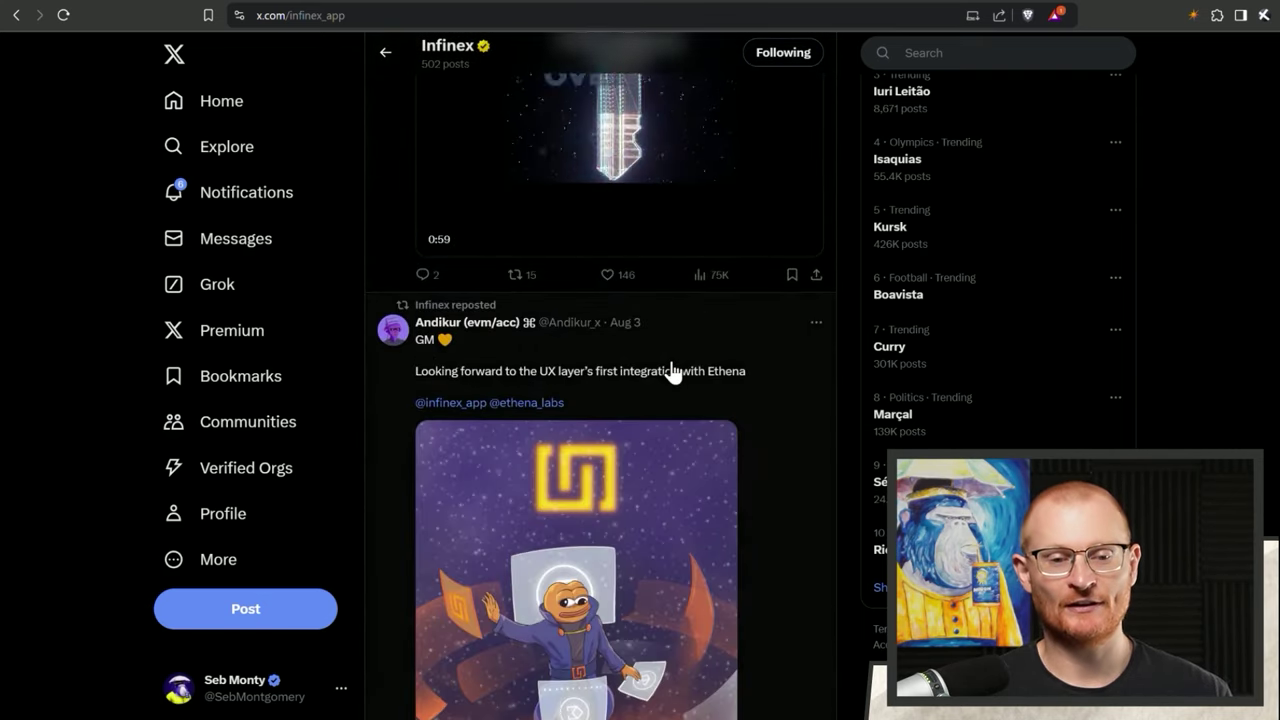
scroll(672, 370, "down", 12)
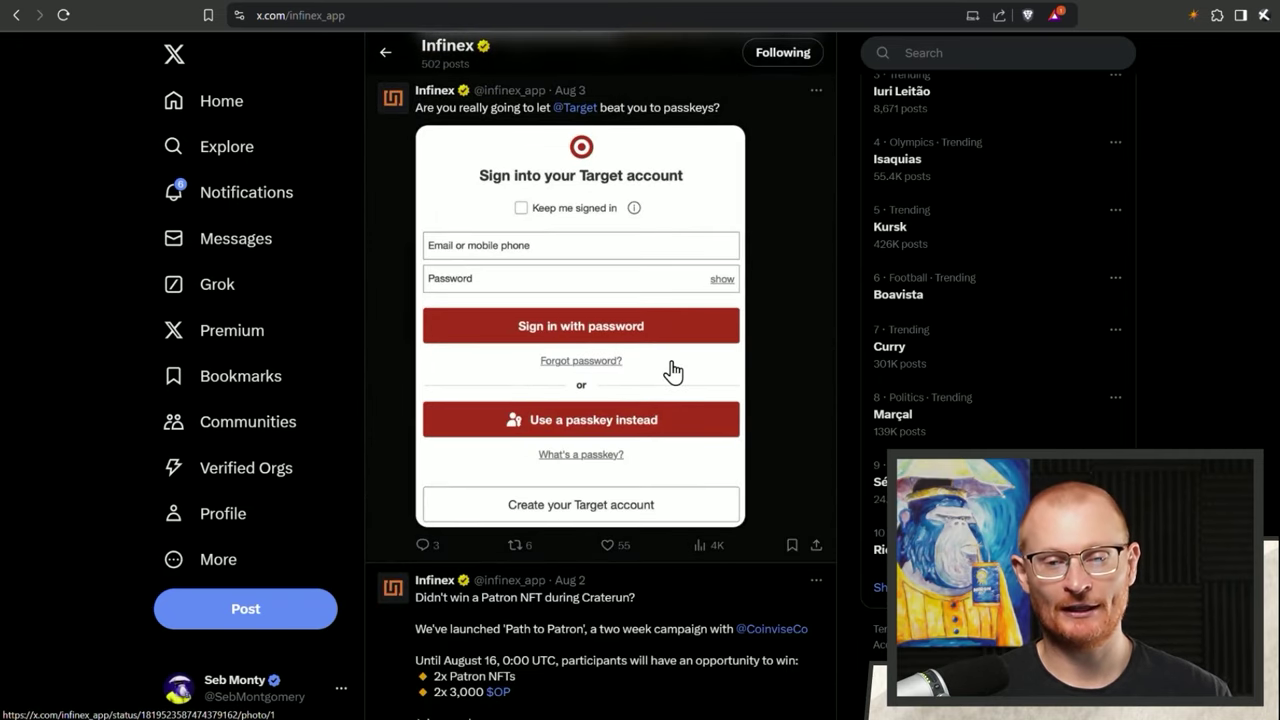
scroll(672, 370, "down", 4)
left_click(647, 320)
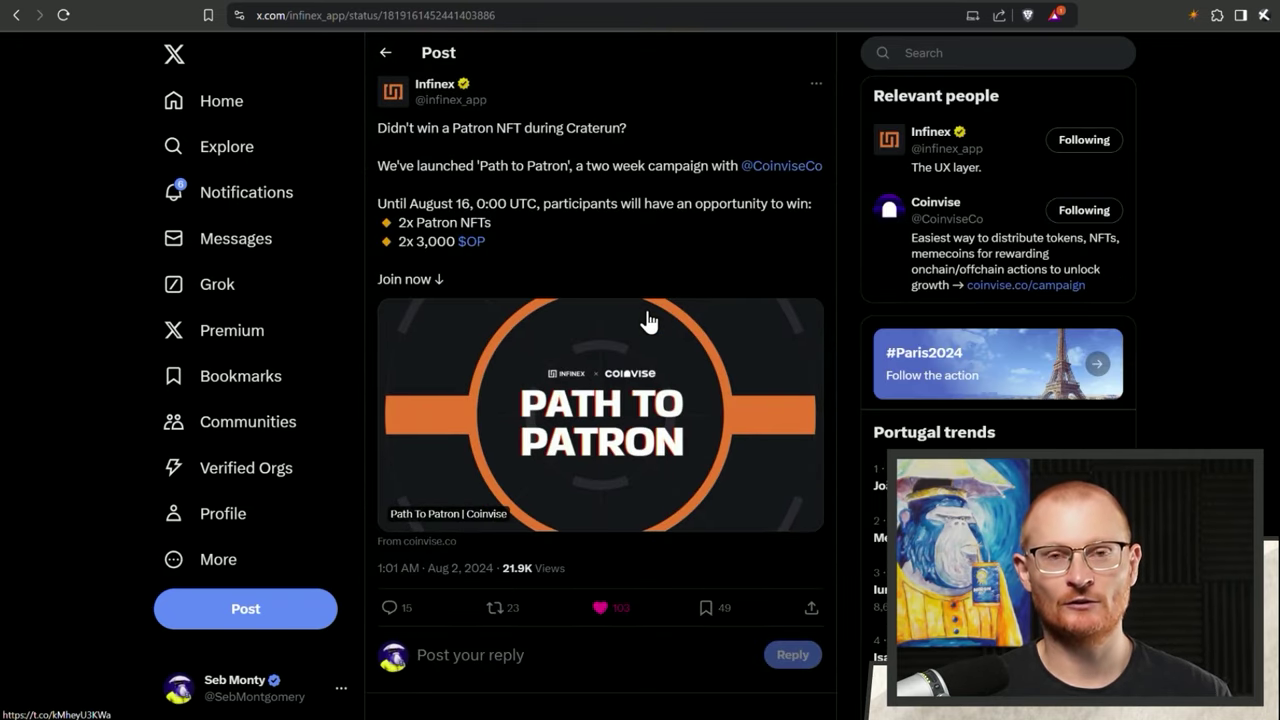